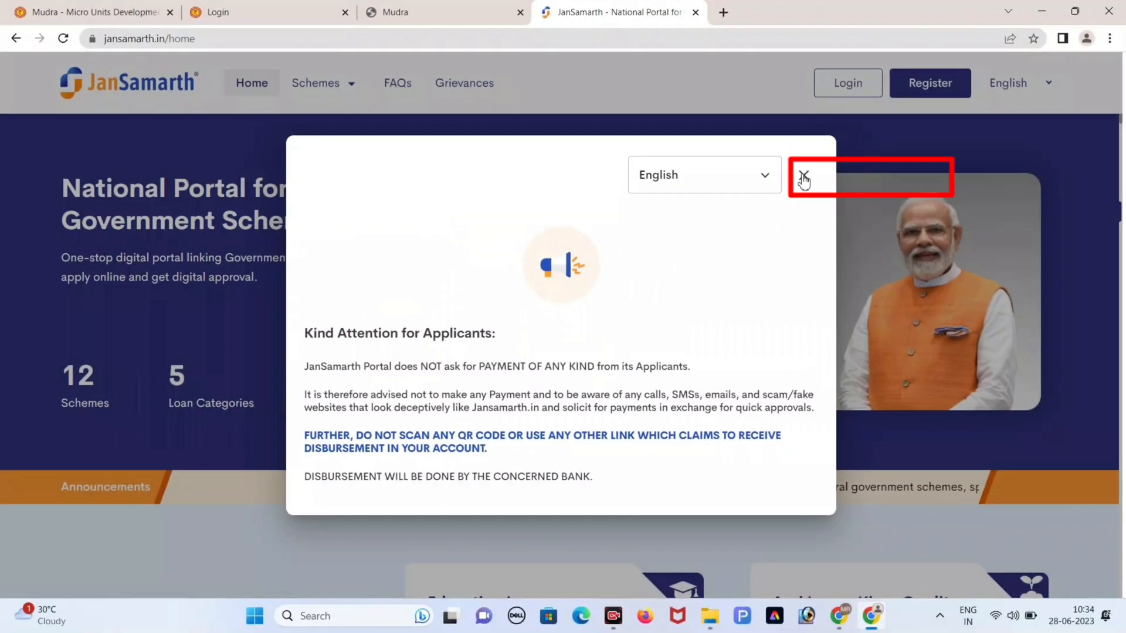
Step: Dismiss the applicant warning notice, reach Applicant Login, and begin entering the mobile number
click(803, 176)
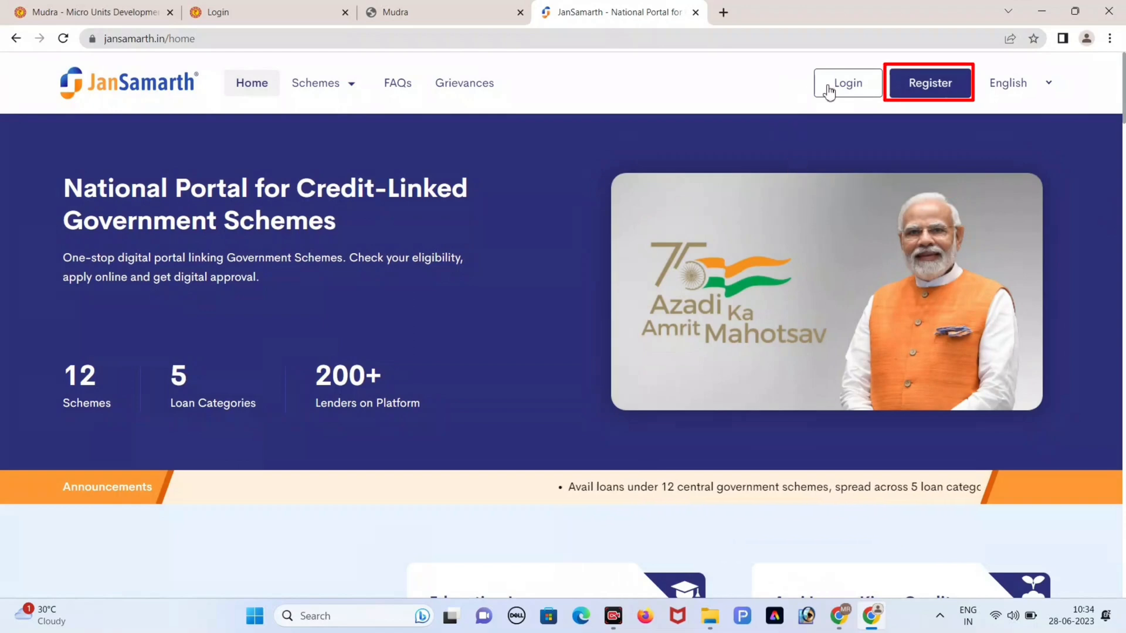
click(916, 87)
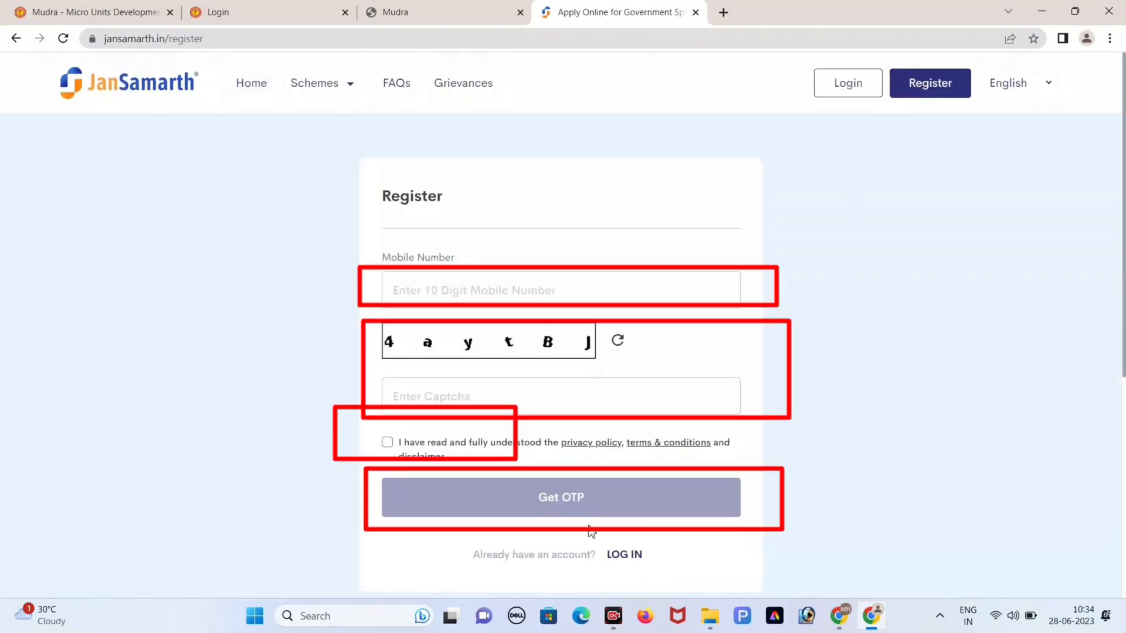
click(849, 88)
click(625, 295)
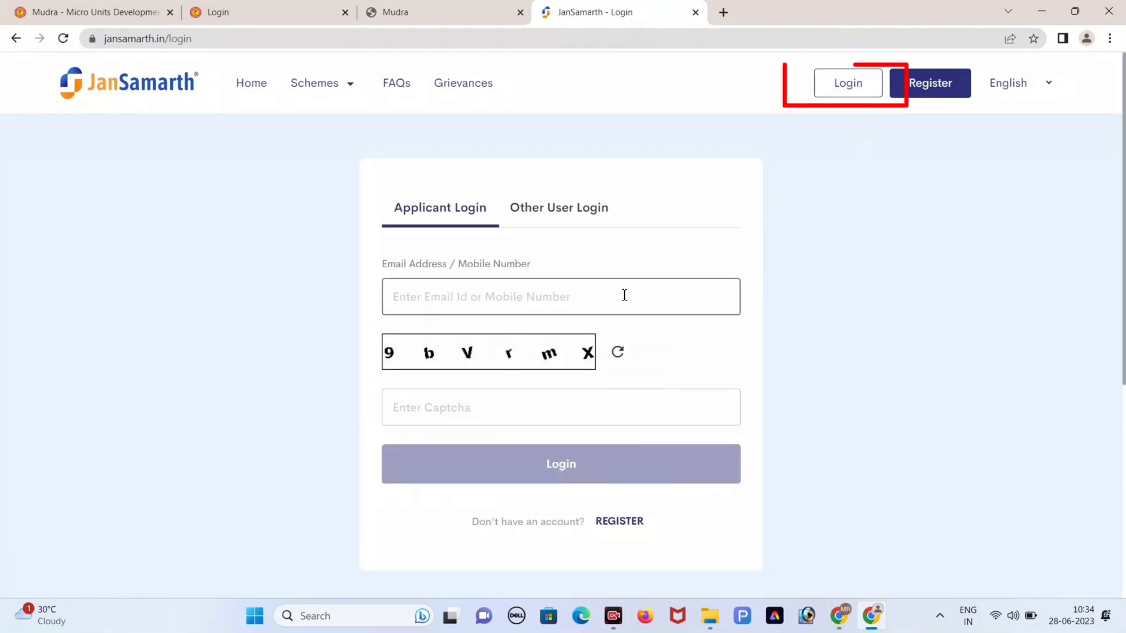
text(6)
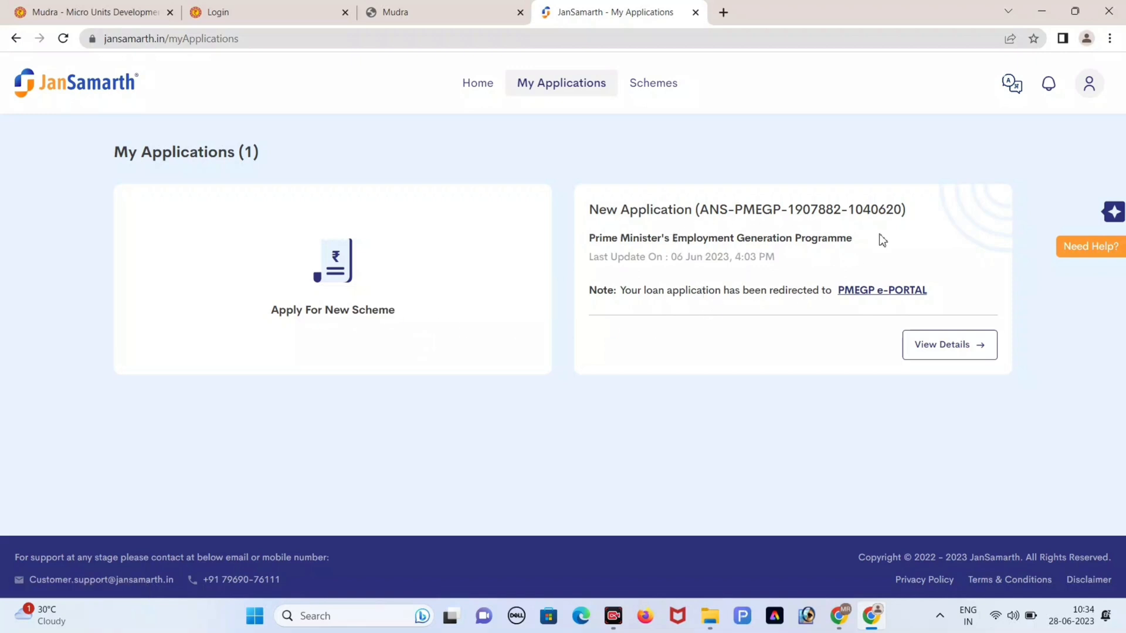
Step: From the home dashboard, start the eligibility check on the Business Activity loan card
click(478, 83)
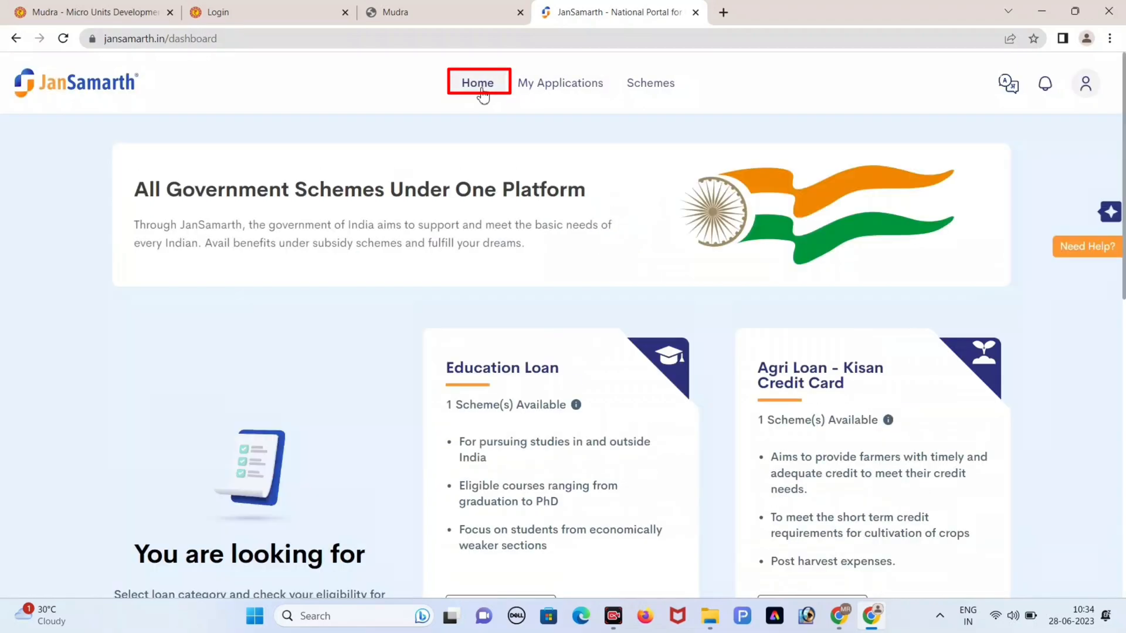
scroll(483, 94, down, 8)
click(492, 406)
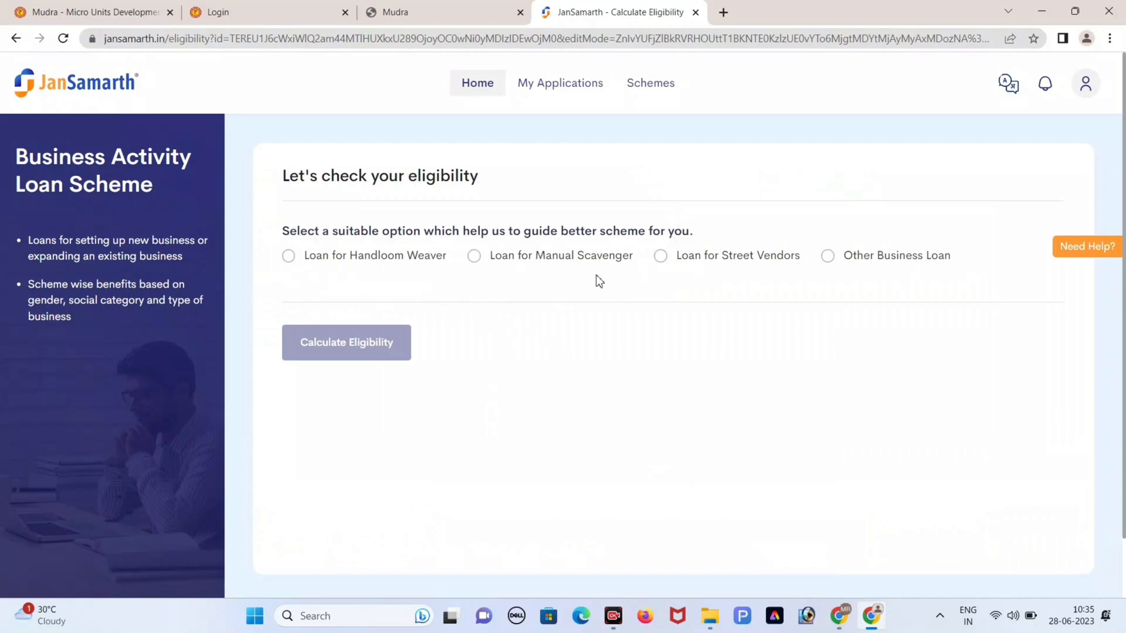
Step: Choose Other Business Loan, New activity, class 8 passed, no EDP training, Business/Service, Male, General
click(827, 256)
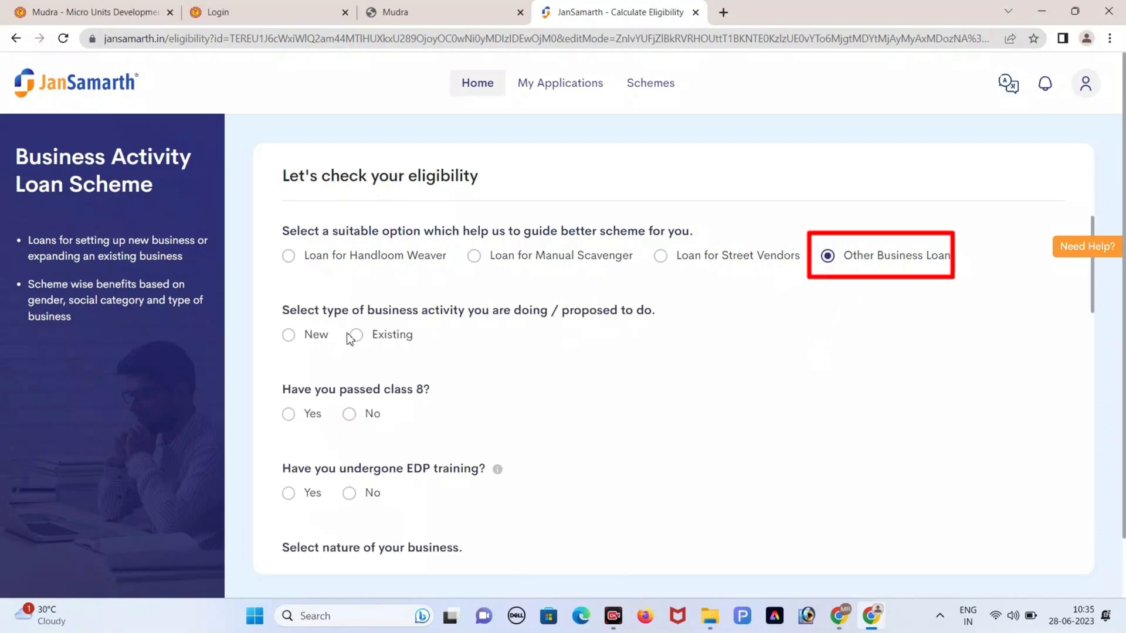
click(299, 339)
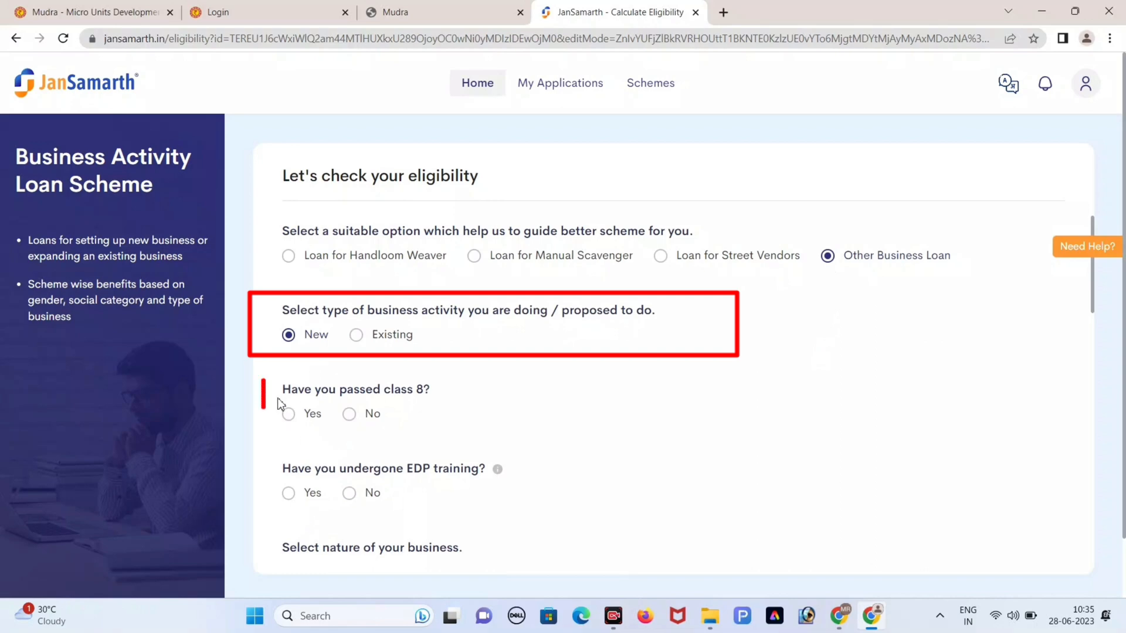
click(288, 414)
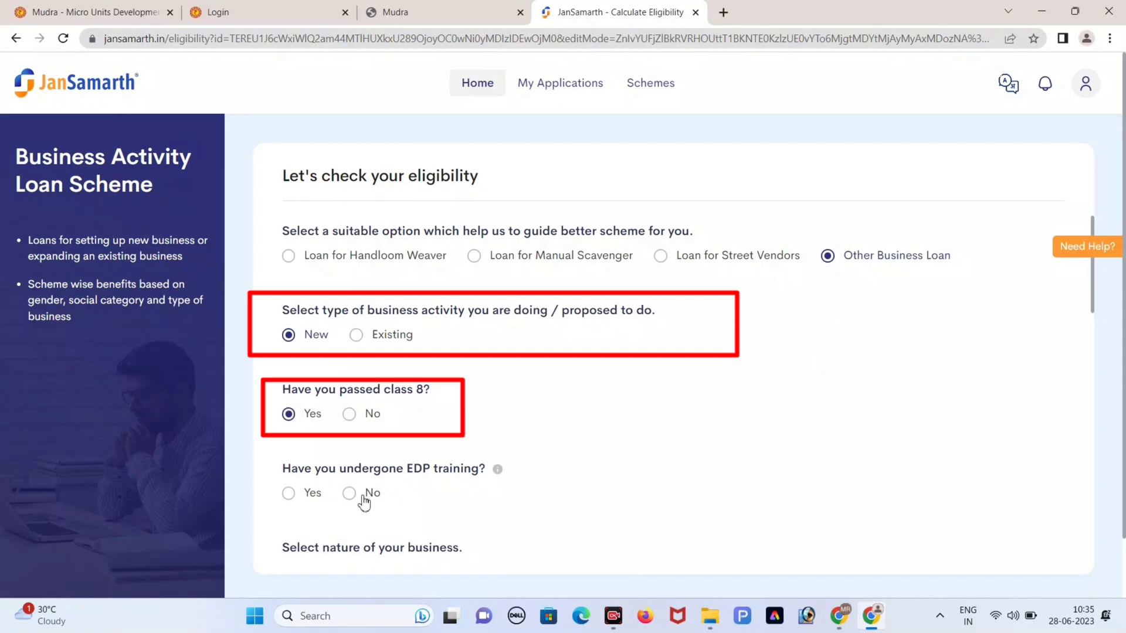
click(352, 493)
scroll(492, 468, down, 4)
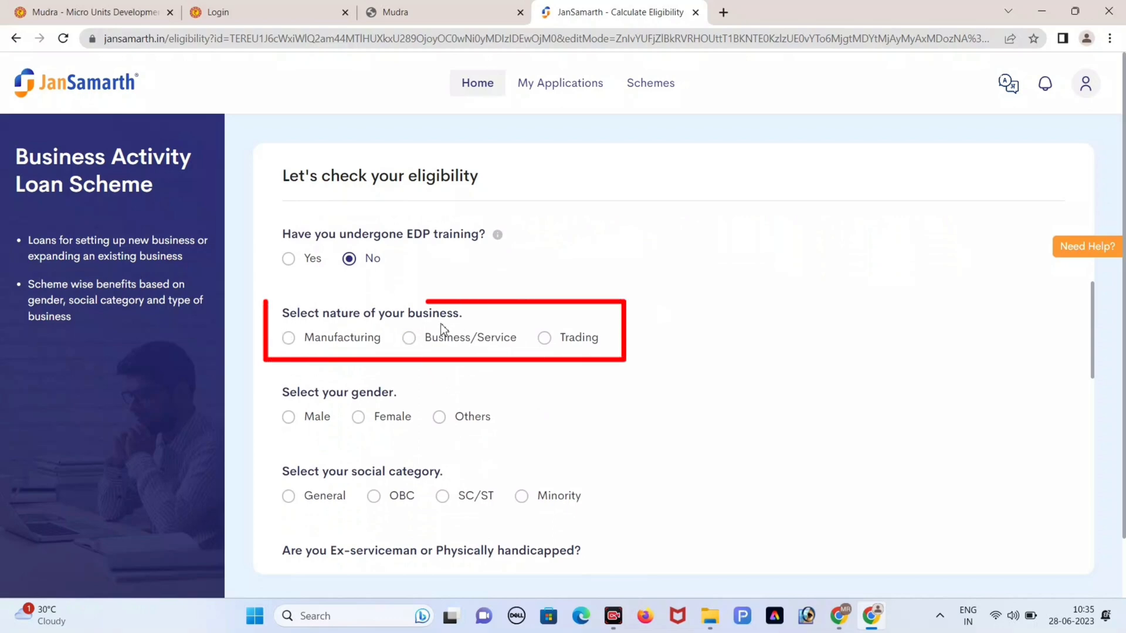
click(410, 339)
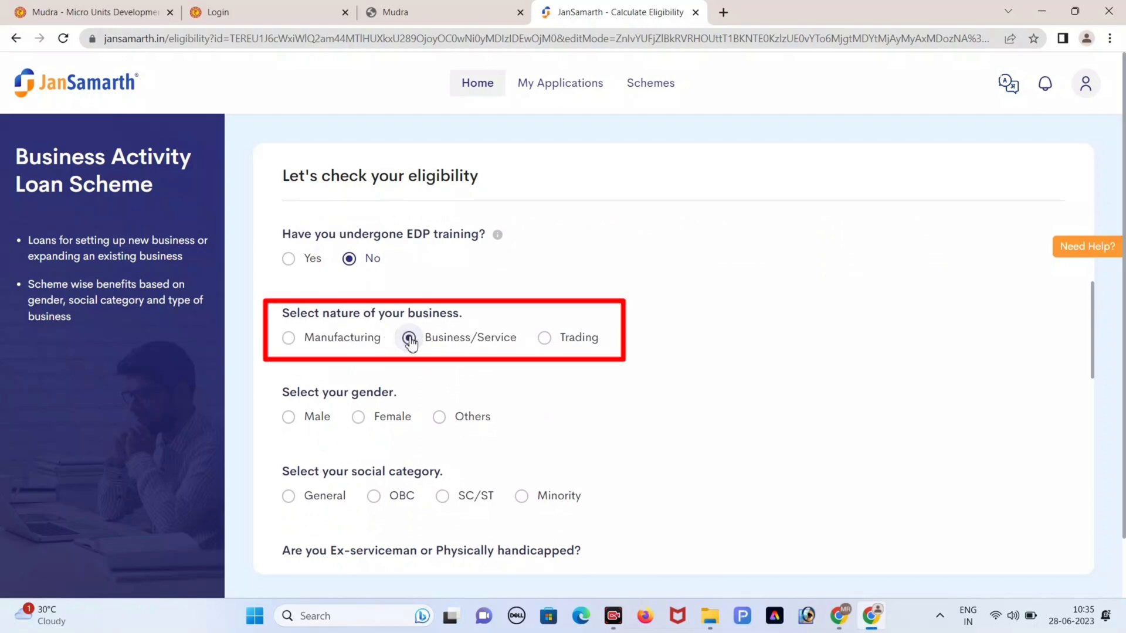
click(288, 418)
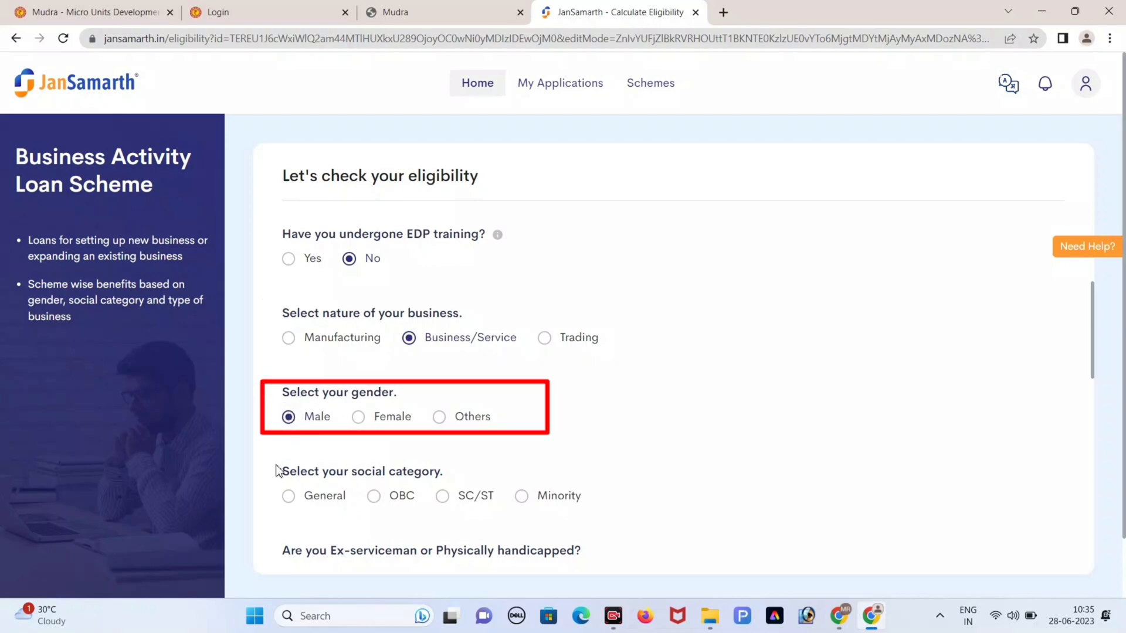
click(288, 497)
Step: Answer No to the ex-serviceman/handicapped and special-region questions and set location to Rural
scroll(254, 471, down, 2)
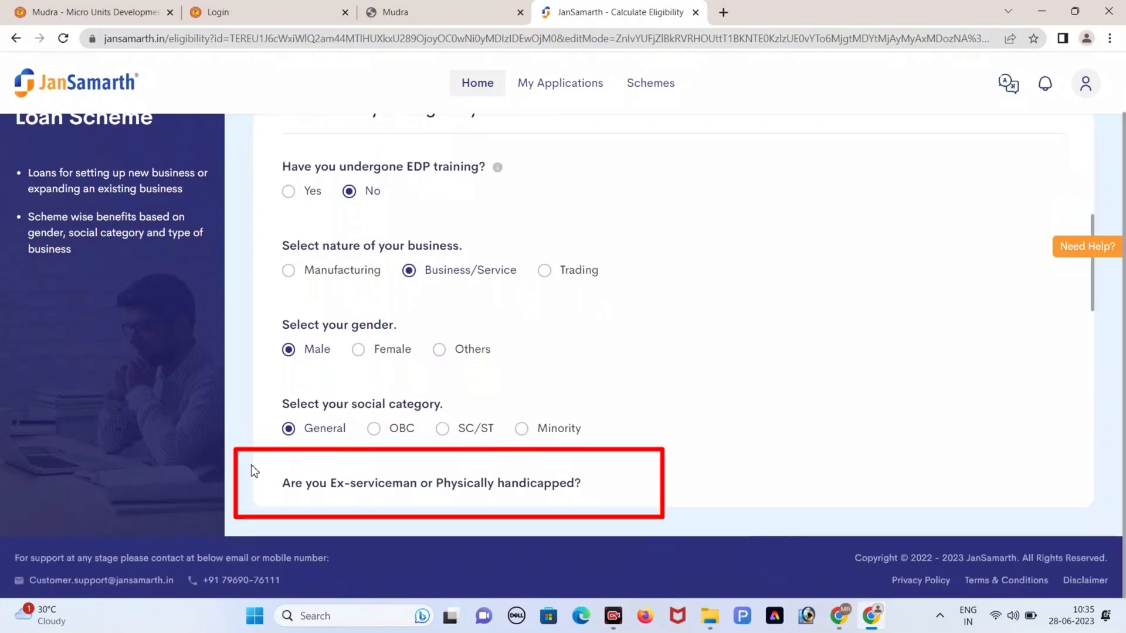
click(1094, 317)
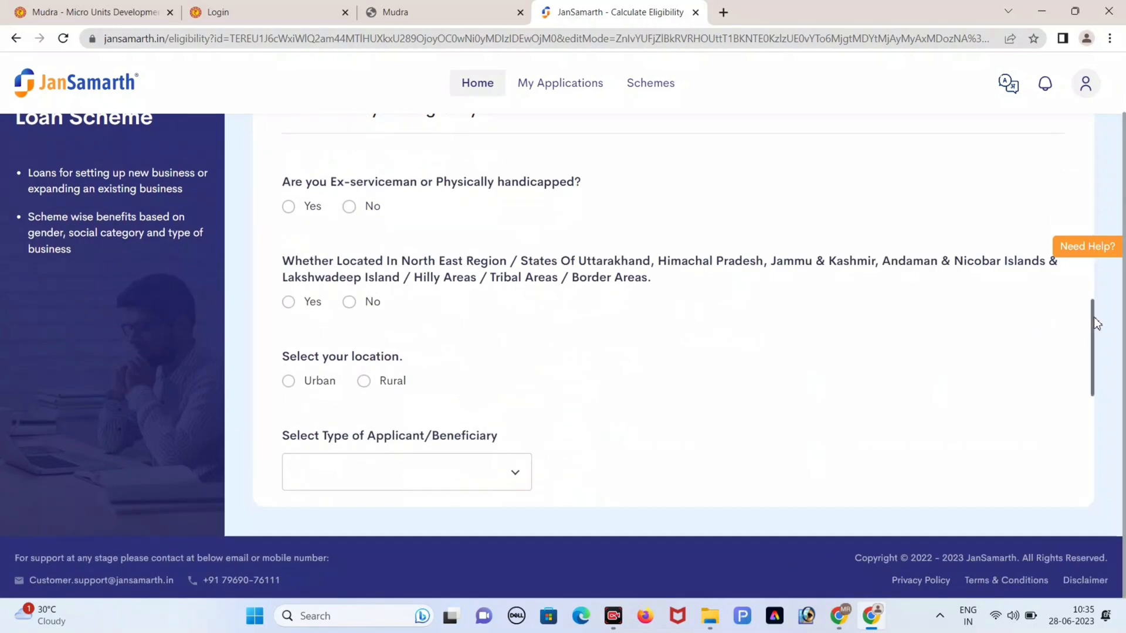
scroll(1093, 317, up, 2)
scroll(1087, 299, down, 1)
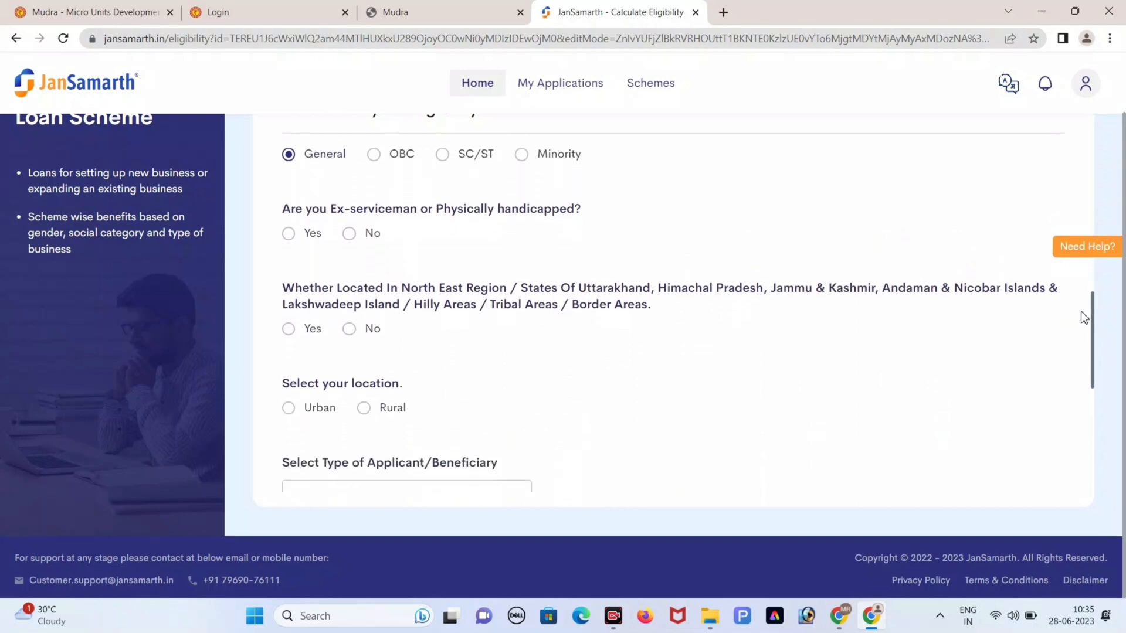
scroll(1084, 320, down, 1)
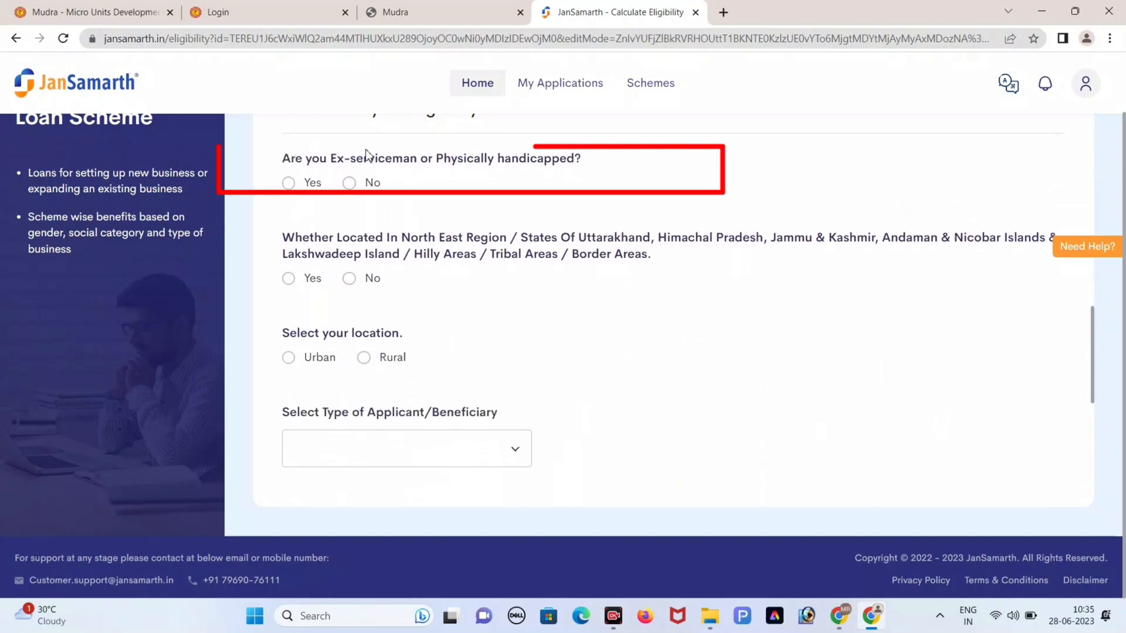
click(349, 183)
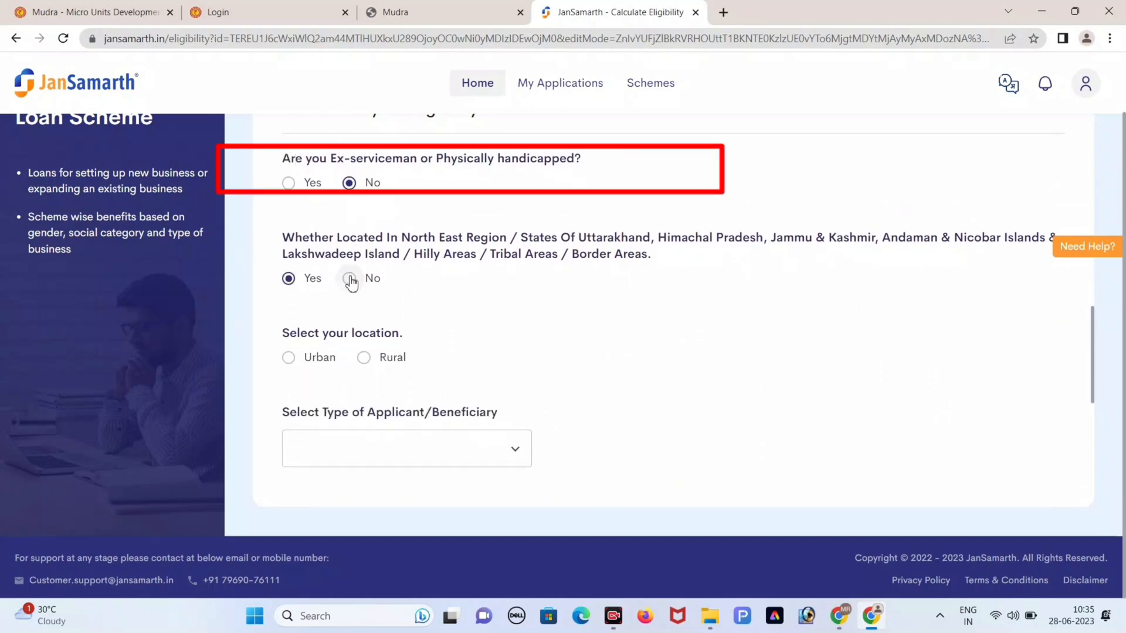
click(349, 279)
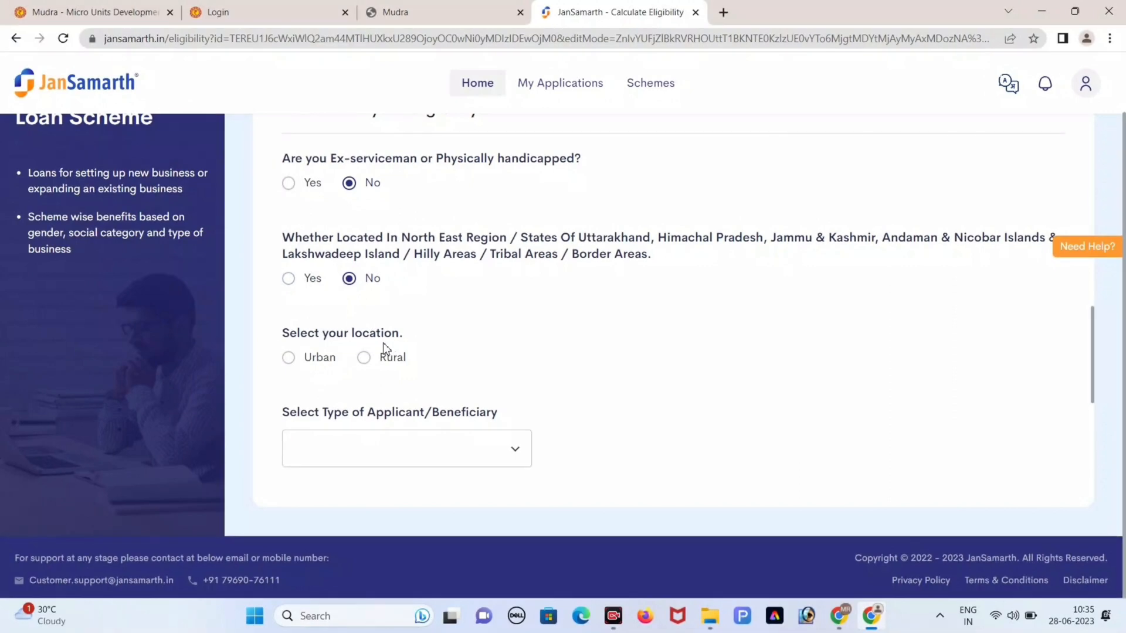
click(364, 357)
click(372, 463)
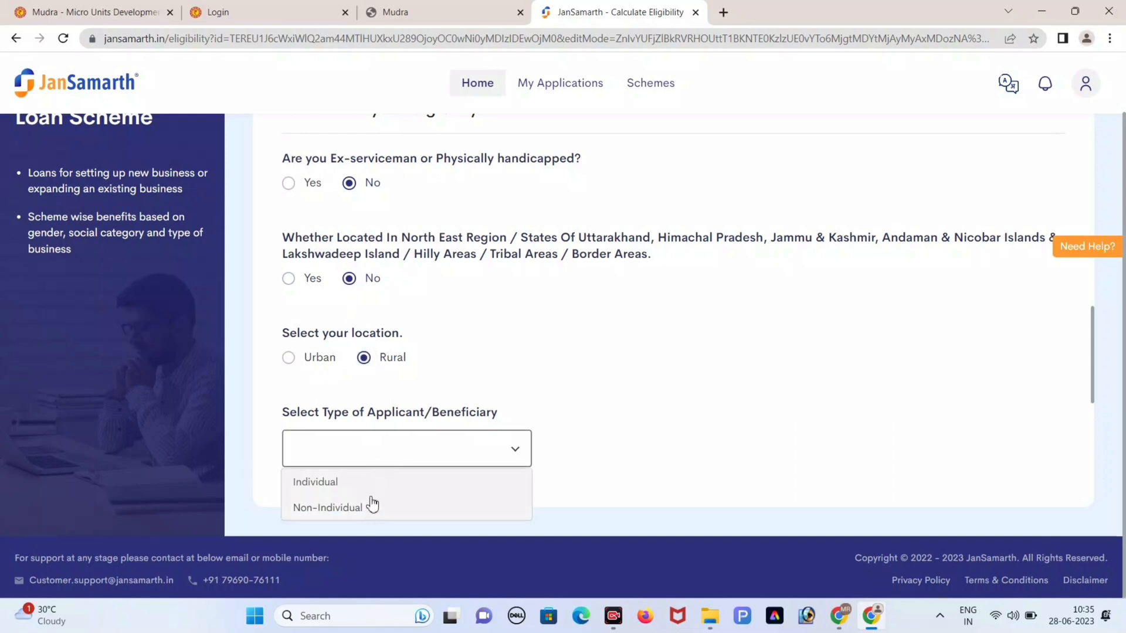
Step: Set applicant type Individual, project cost 15000 and own investment 5000, then calculate eligibility
click(370, 486)
click(334, 259)
text(1)
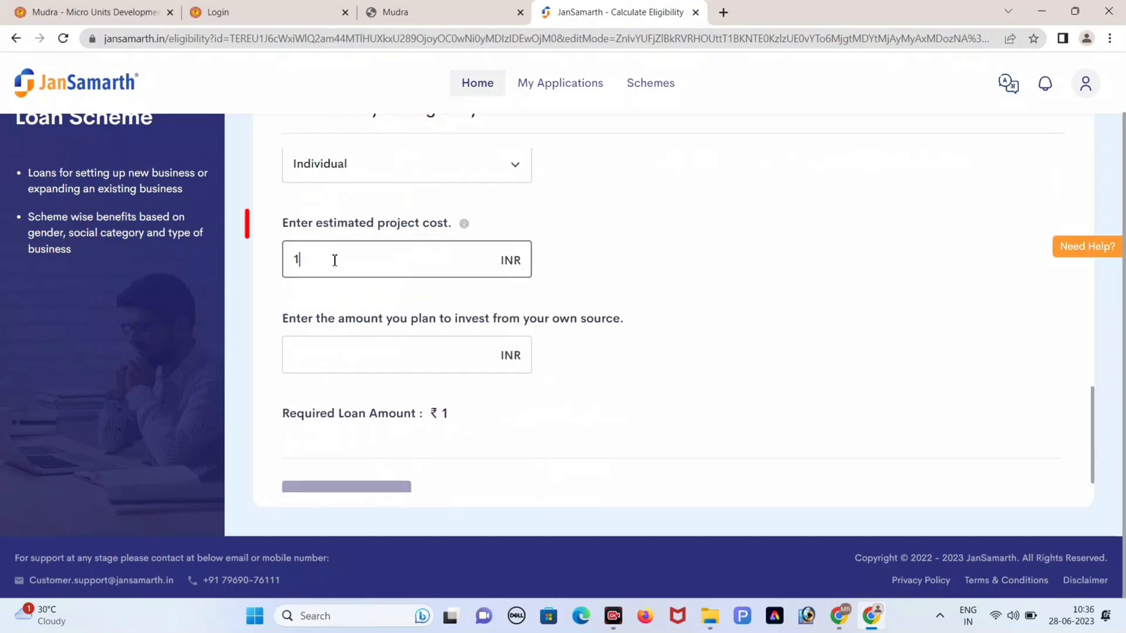
key(BackSpace)
text(15000)
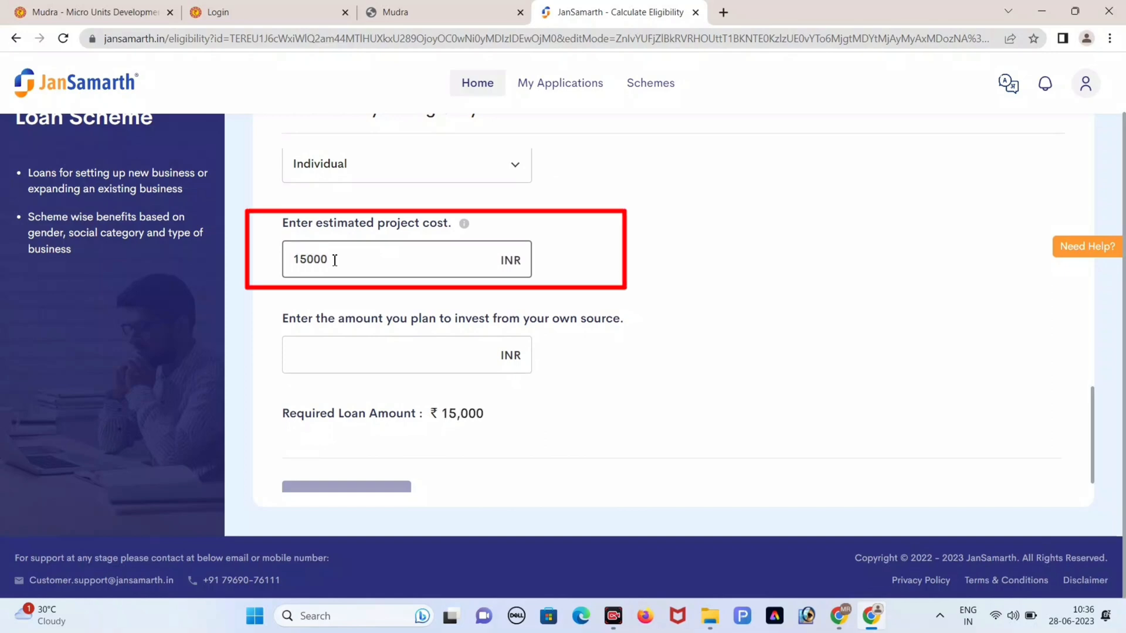
click(349, 352)
text(5000)
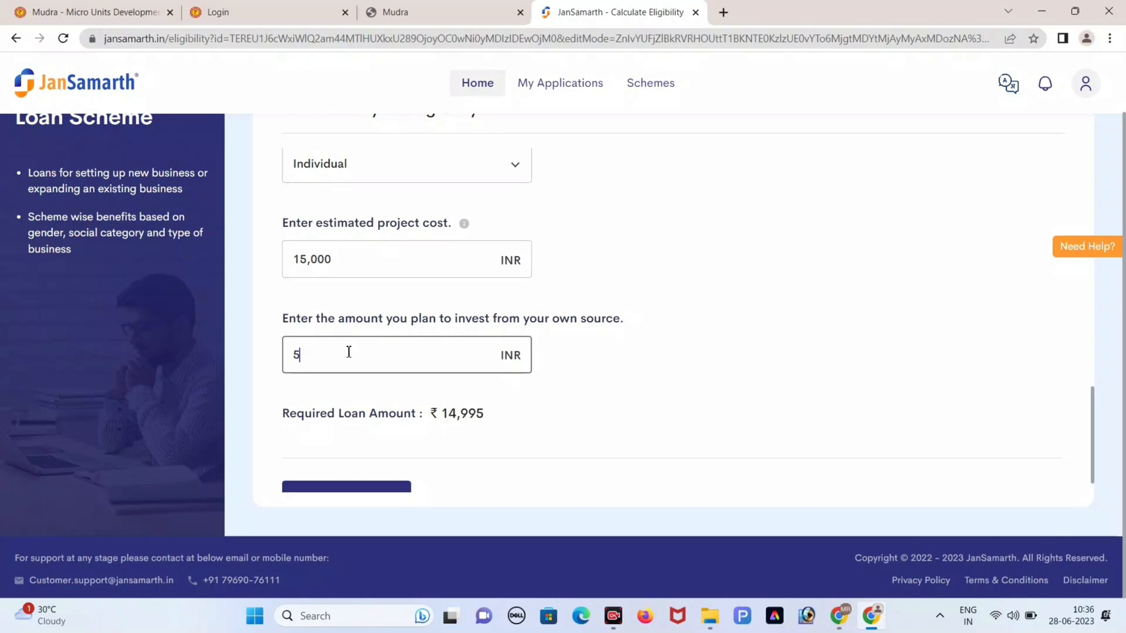
click(282, 402)
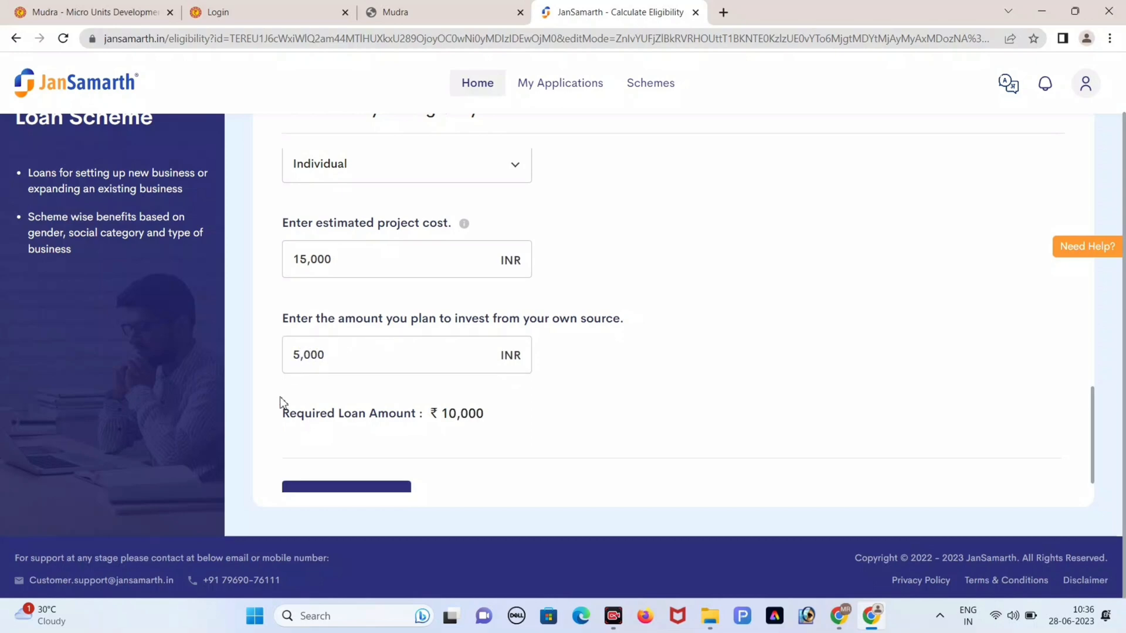
scroll(282, 402, down, 1)
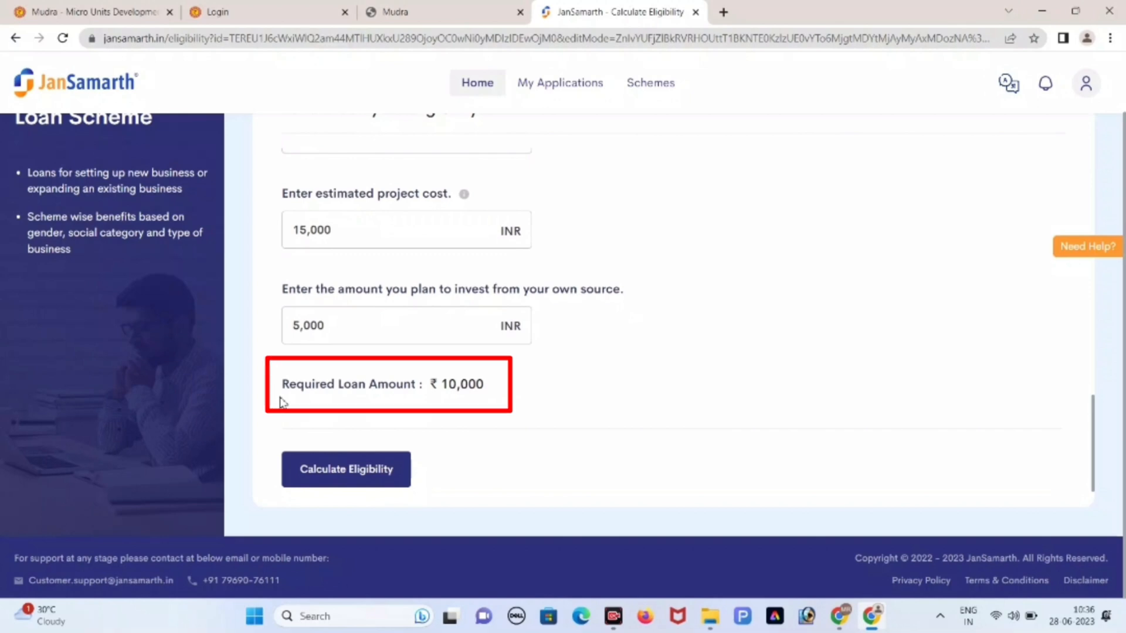
click(317, 473)
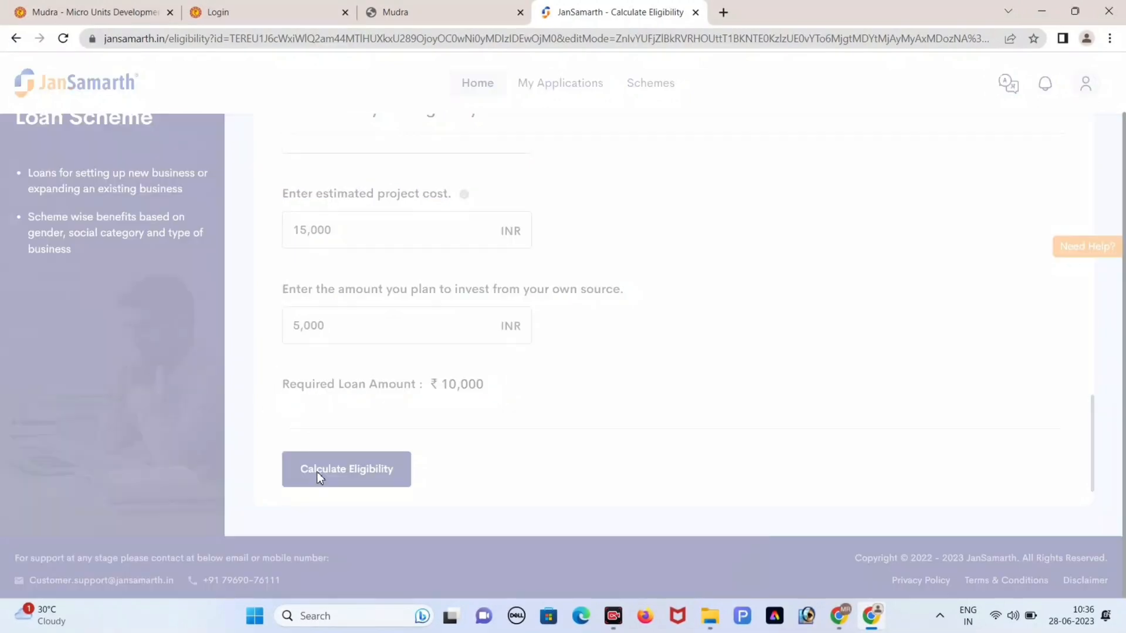
Step: Scroll the eligibility results down to the PMMY card offering ₹10,000 at ₹210 monthly EMI
scroll(579, 441, down, 2)
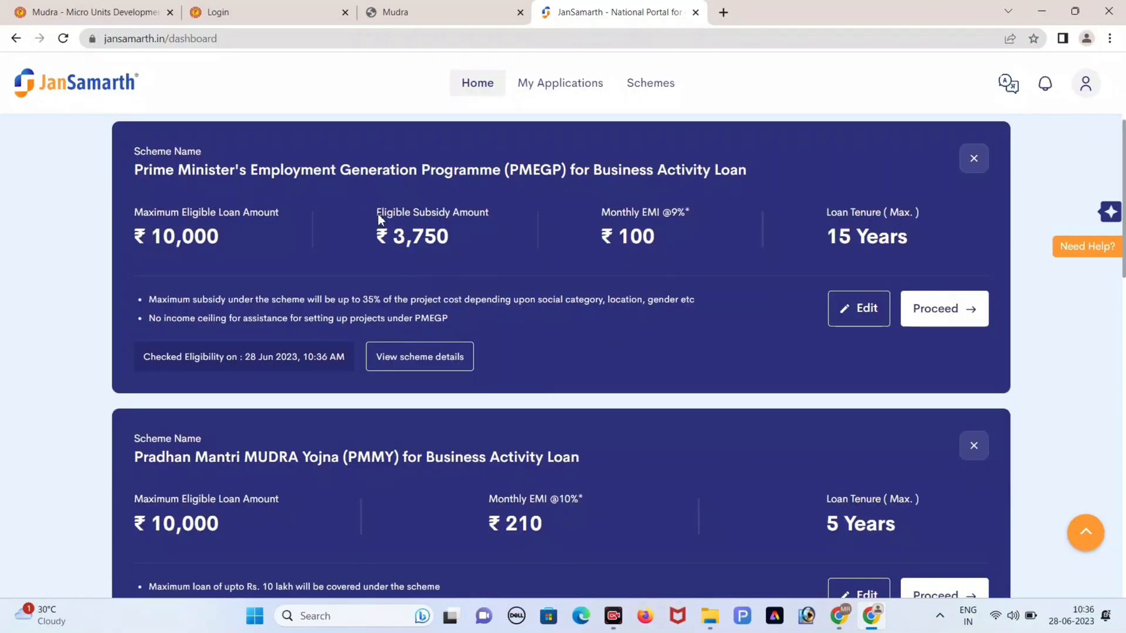
scroll(390, 238, down, 3)
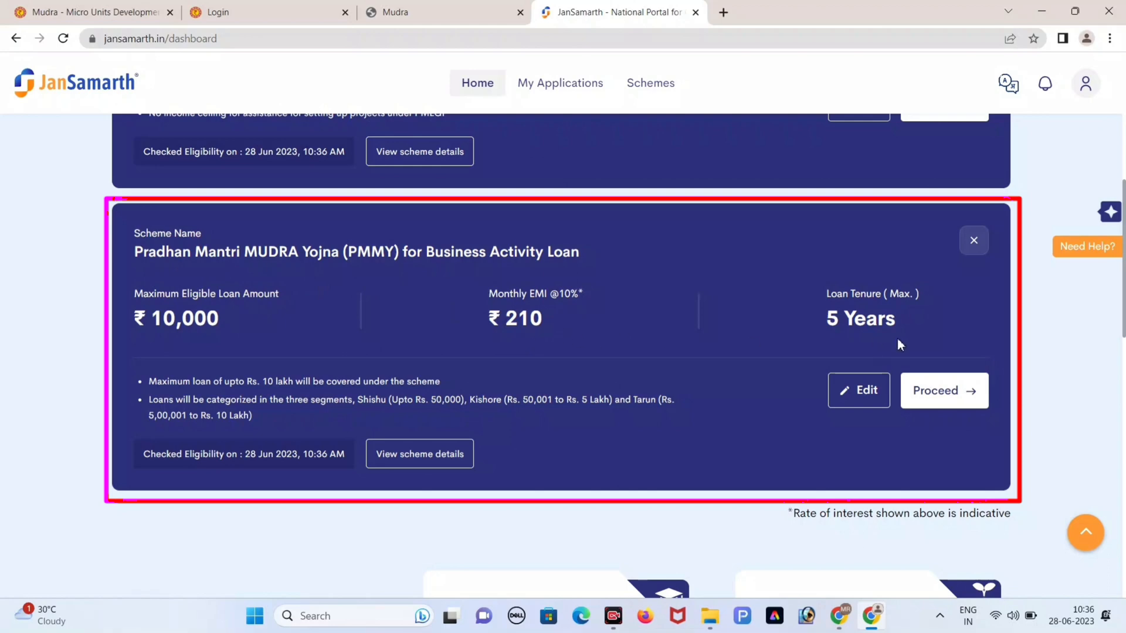
Step: Choose to proceed with the PMMY Business Activity Loan and confirm the reviewed details
click(933, 380)
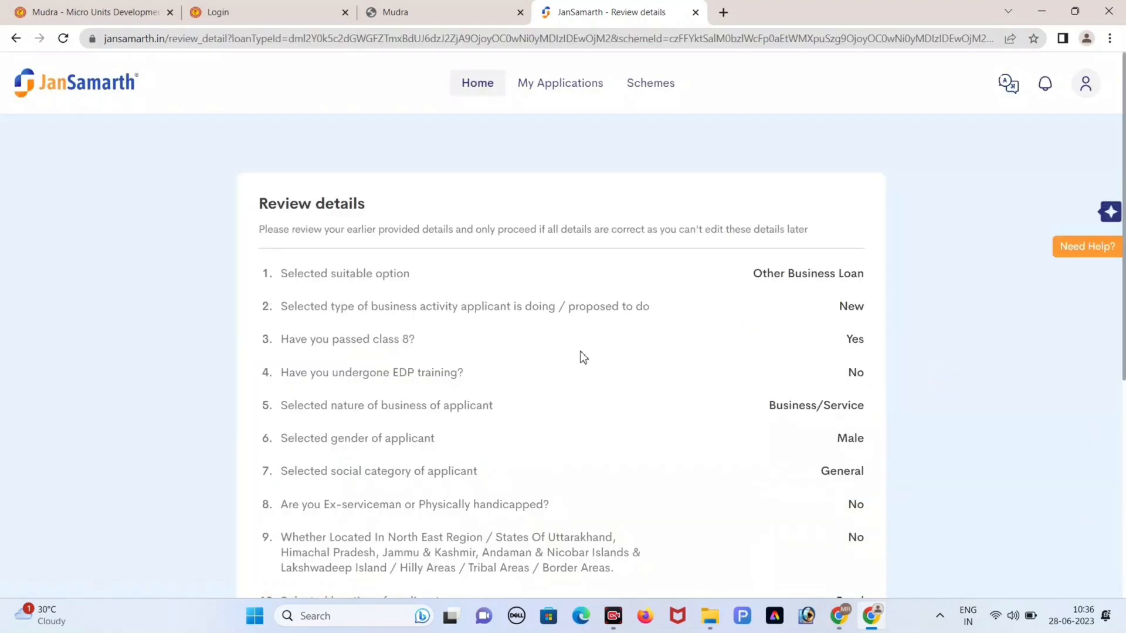
scroll(582, 359, down, 3)
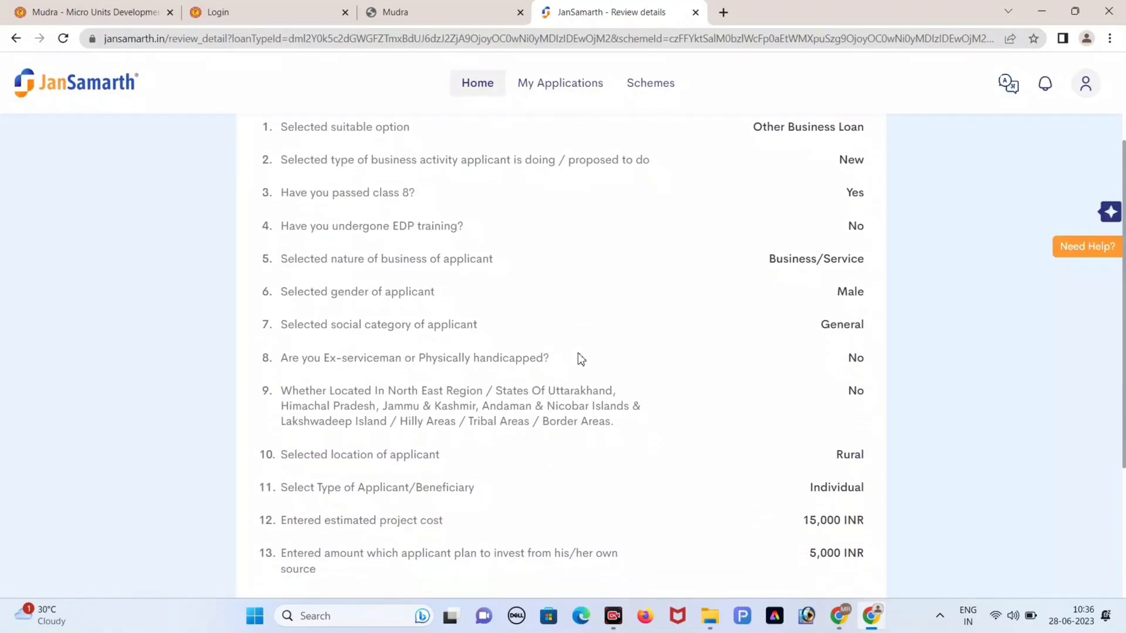
scroll(581, 359, down, 3)
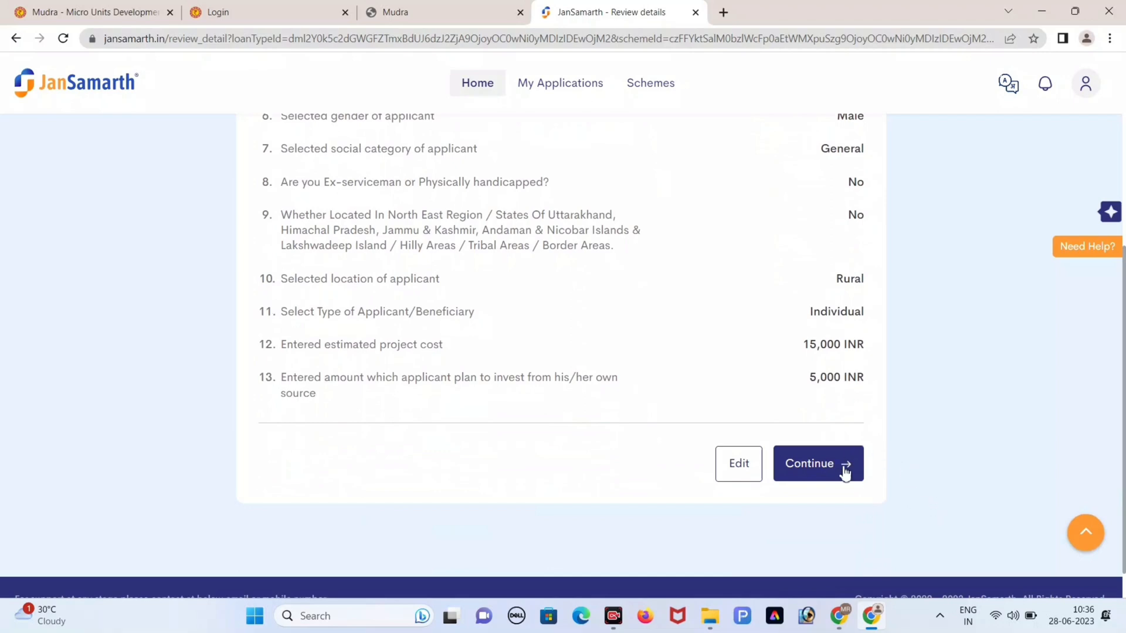
click(844, 466)
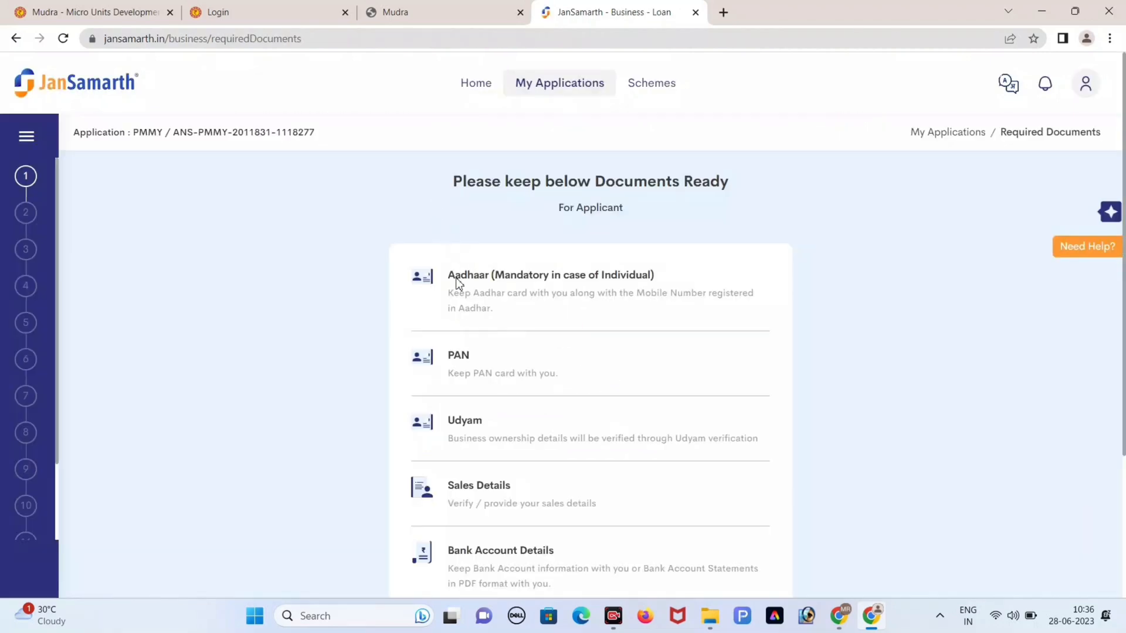
Step: Go through the required documents checklist and proceed to Identity Verification
scroll(576, 267, down, 1)
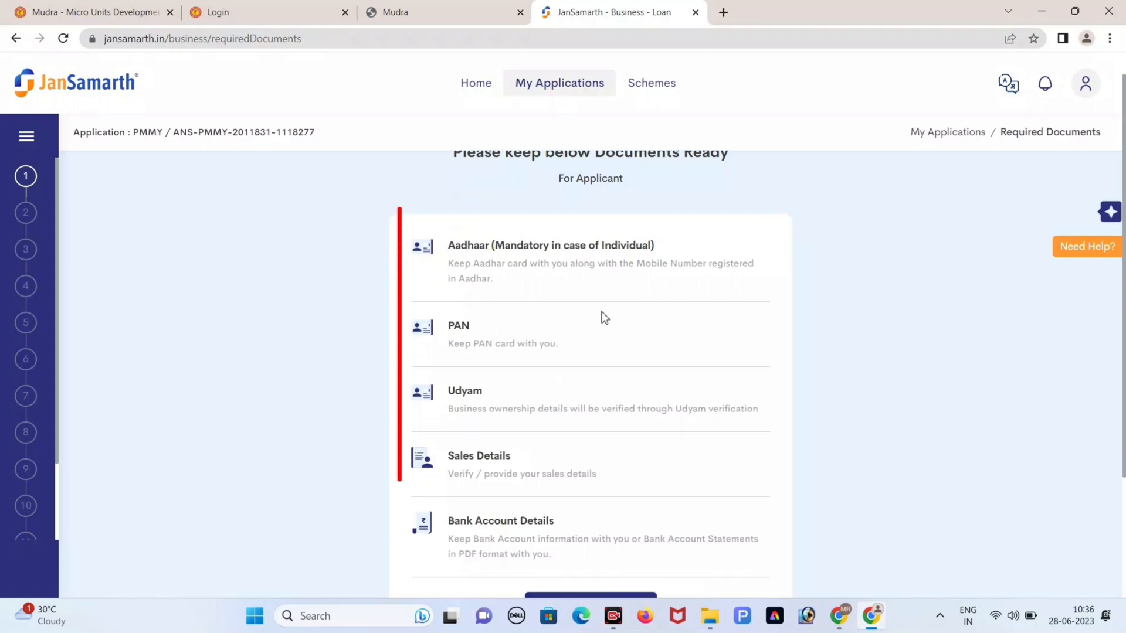
scroll(518, 323, down, 1)
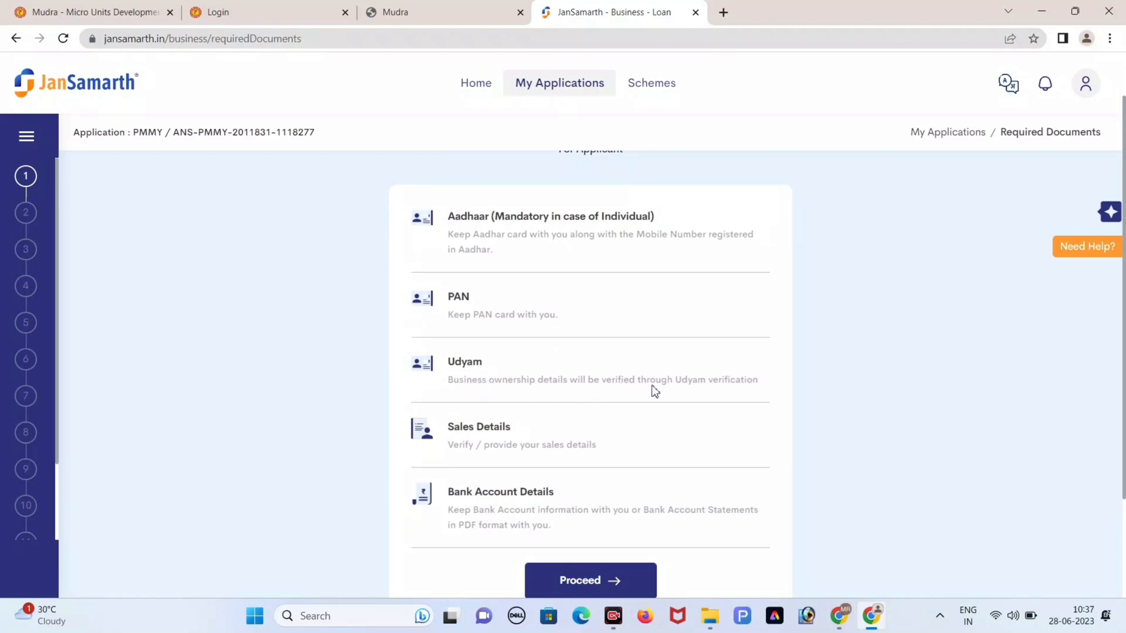
scroll(364, 453, down, 1)
click(582, 565)
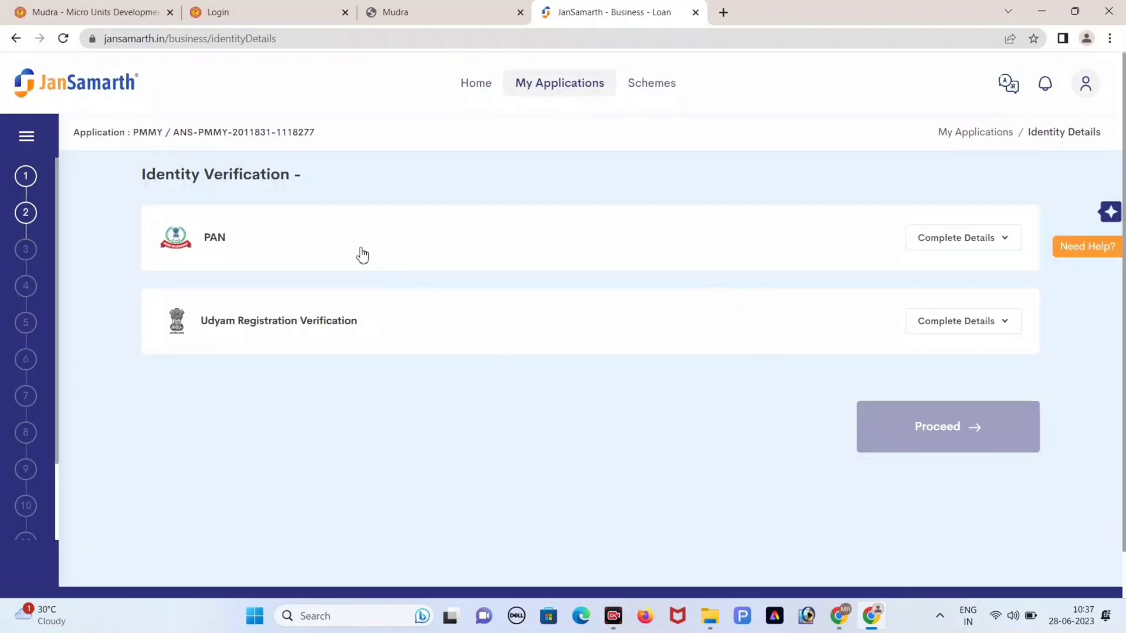
Step: Enter the applicant's PAN number and date of birth and submit them for verification
click(988, 238)
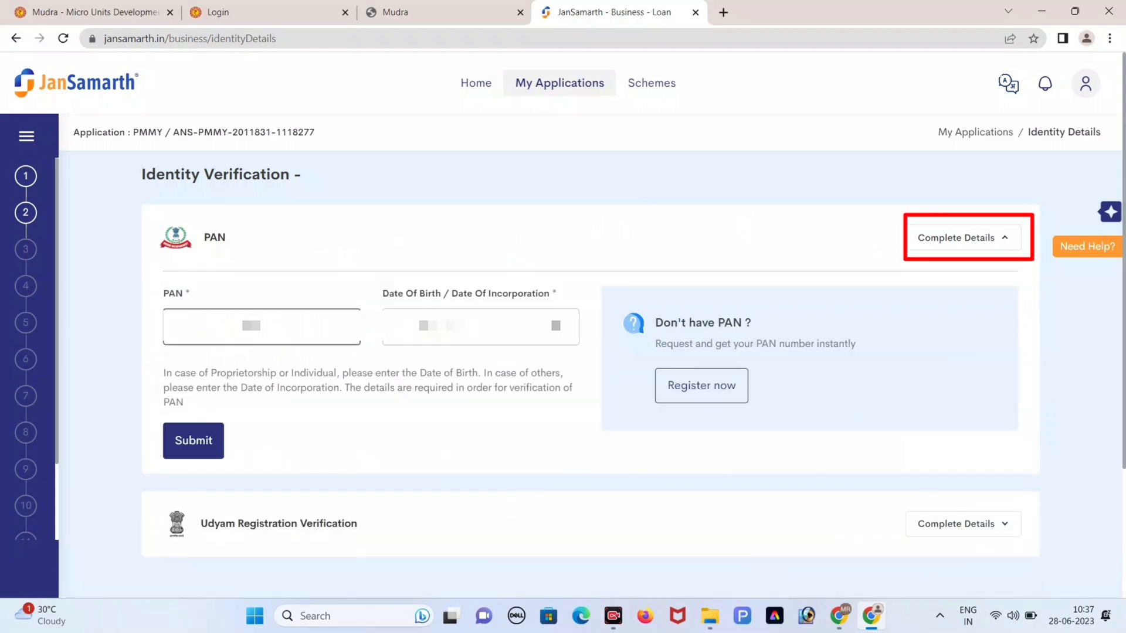
text(XXXXXX)
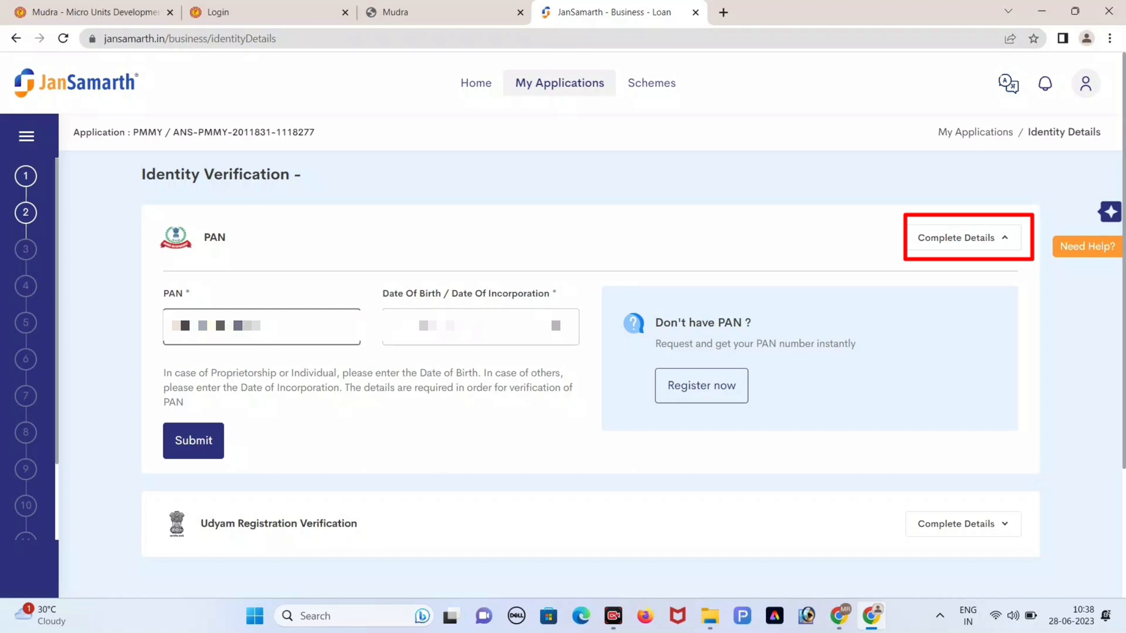
click(482, 327)
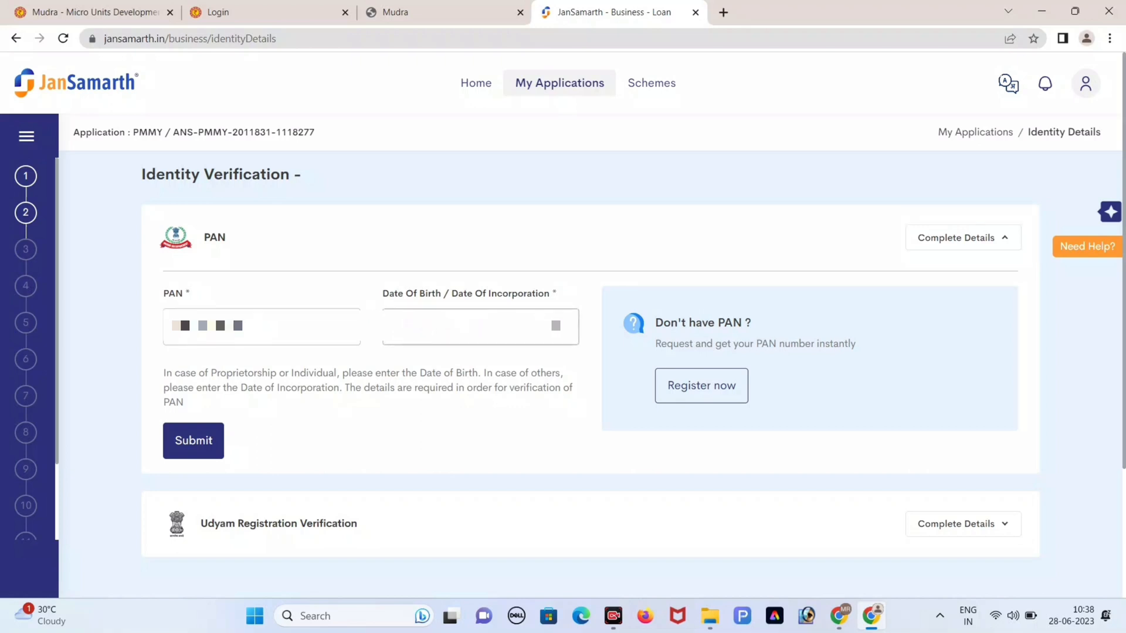
text(XXXX)
click(205, 440)
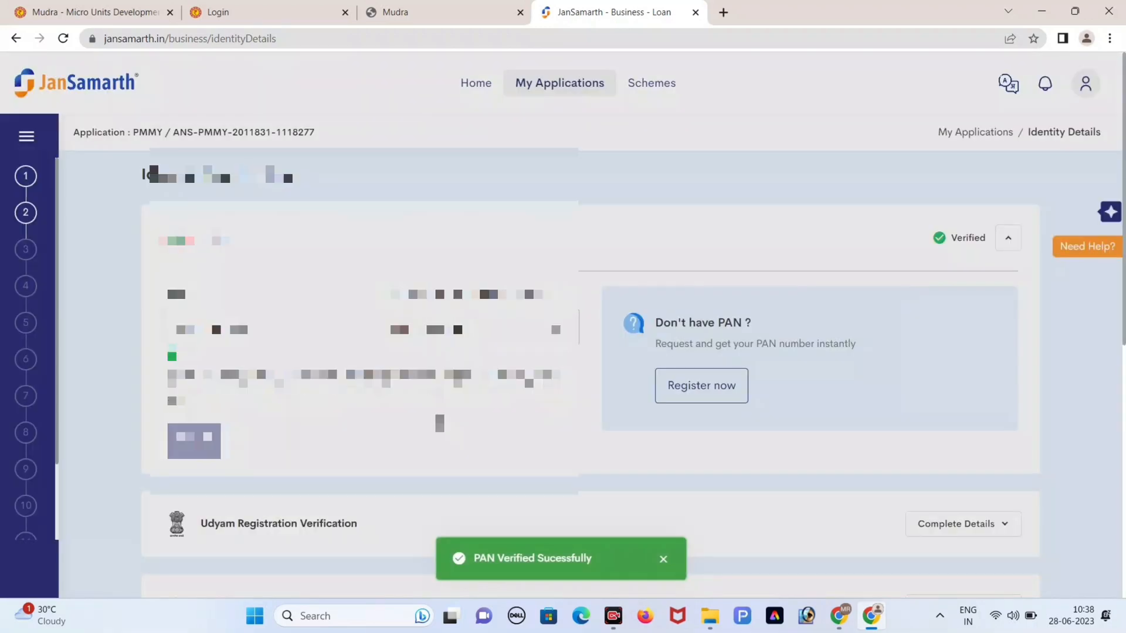
scroll(434, 414, down, 4)
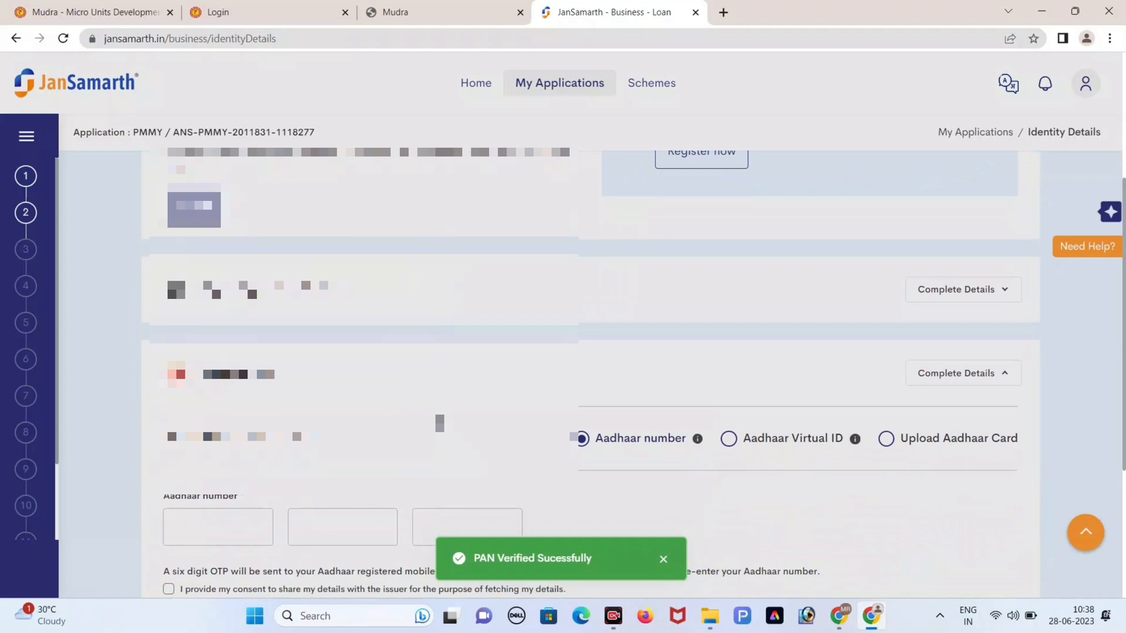
Step: Enter the Aadhaar number, give consent, request the one-time code, enter it and submit
scroll(219, 470, up, 1)
click(218, 472)
text(XX)
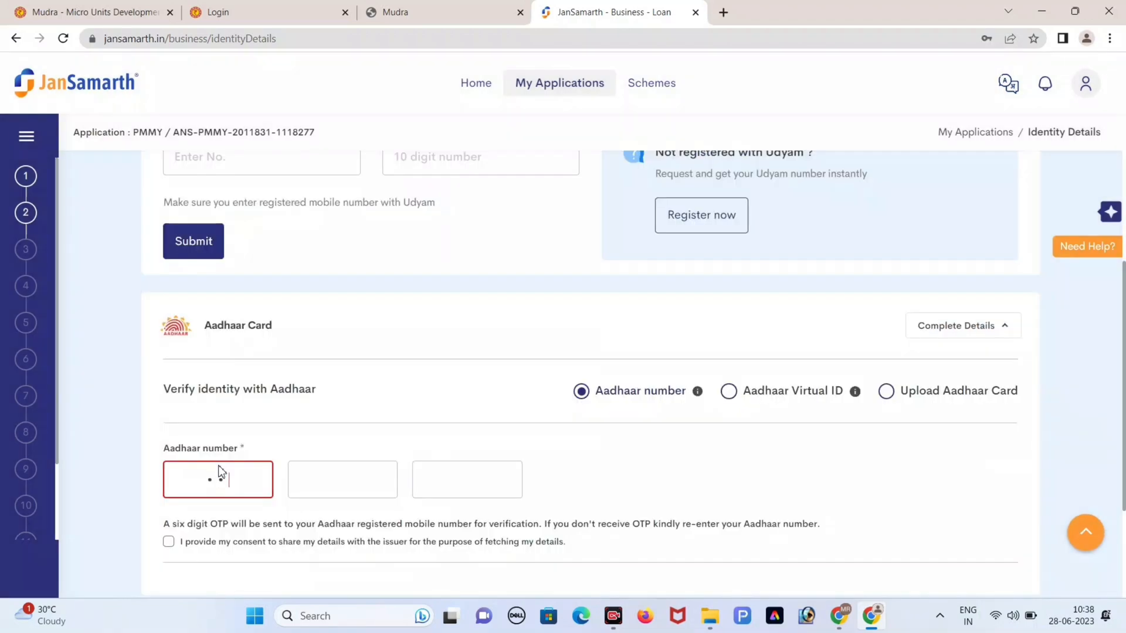
text(XXXXXX)
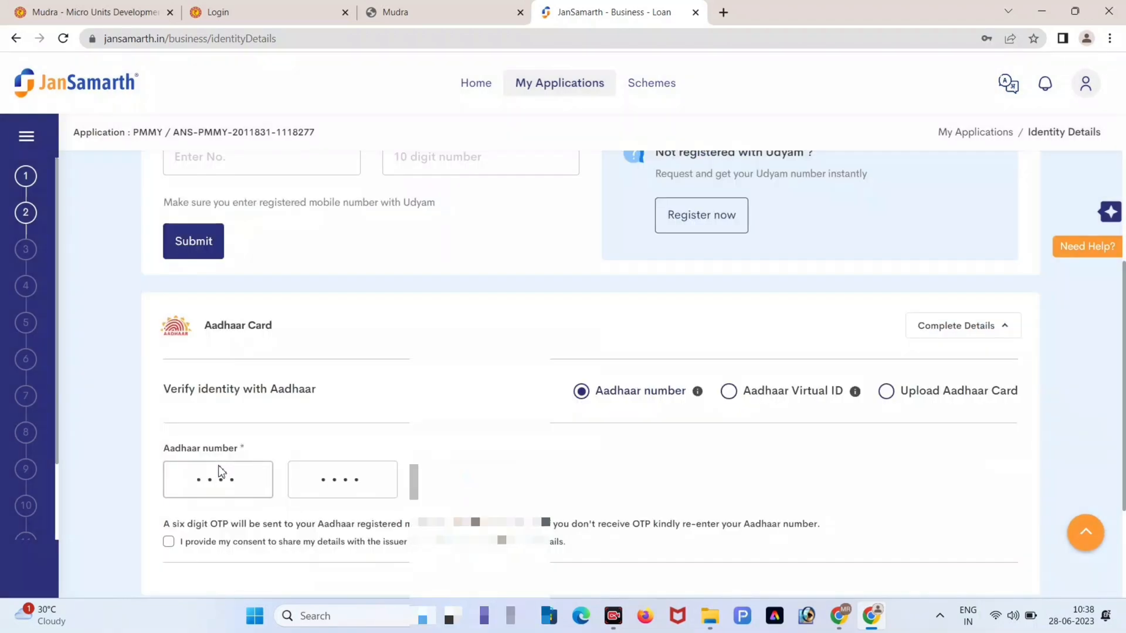
scroll(117, 462, down, 3)
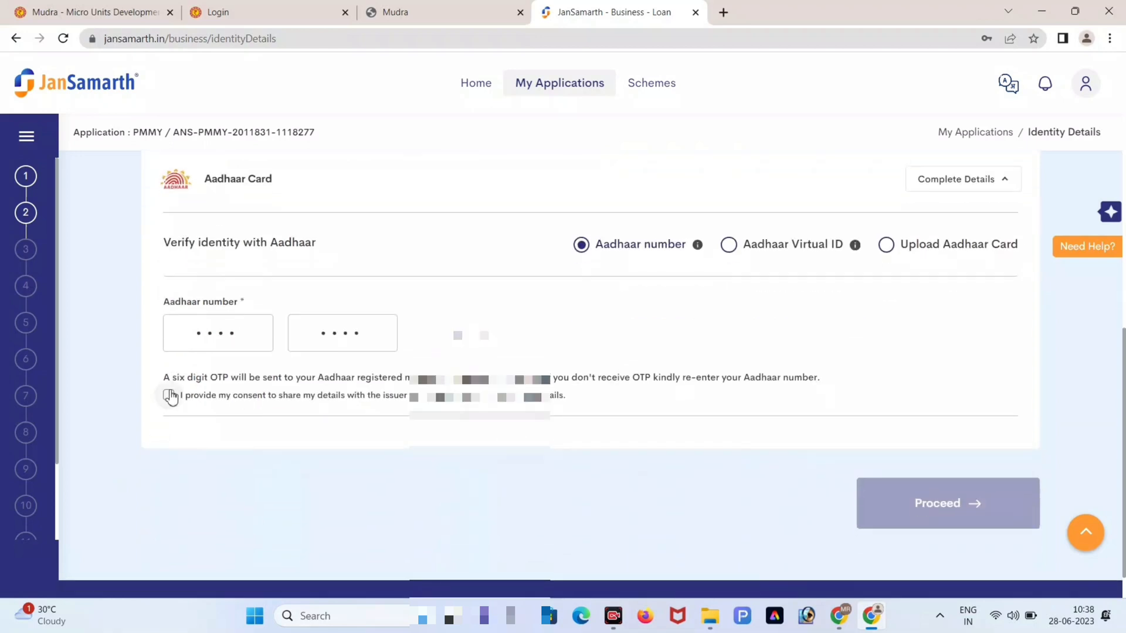
click(169, 395)
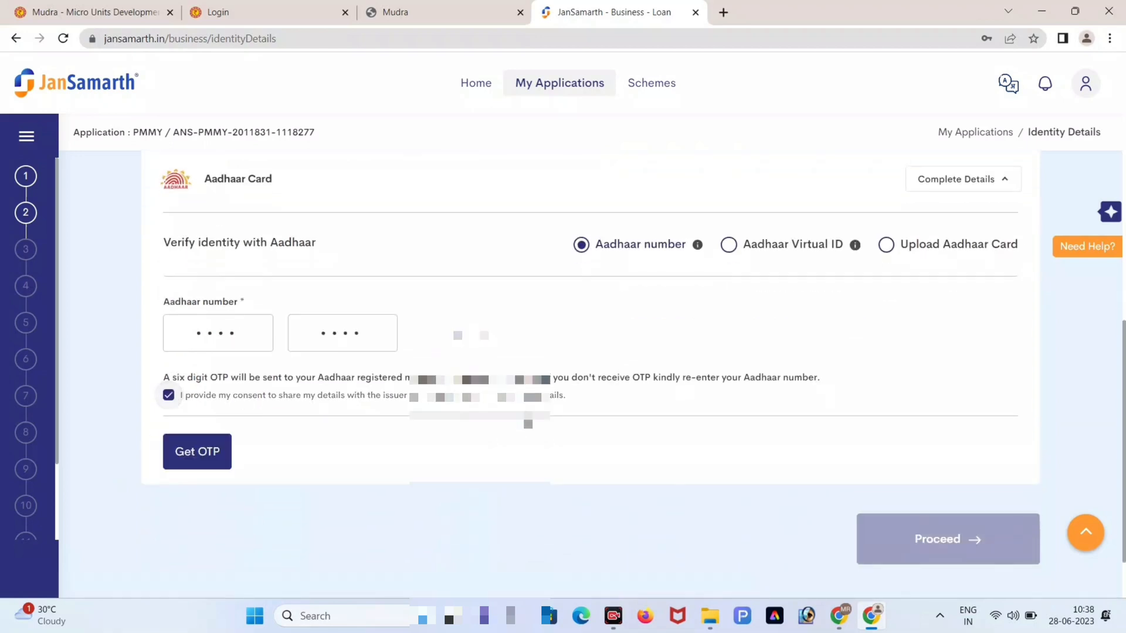
click(206, 437)
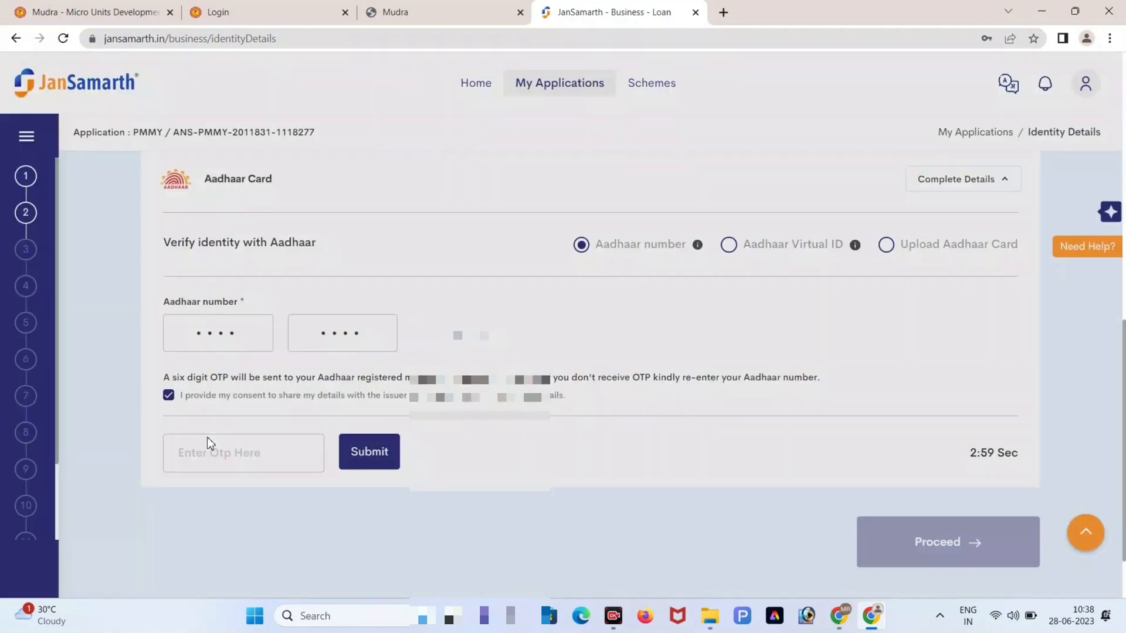
click(211, 450)
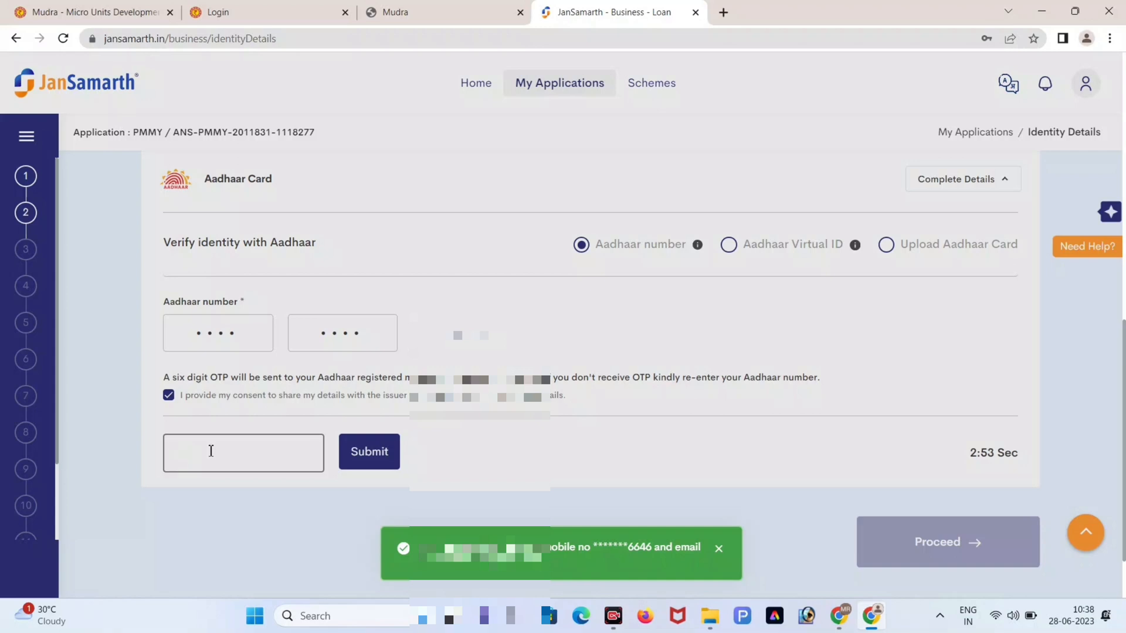
click(362, 463)
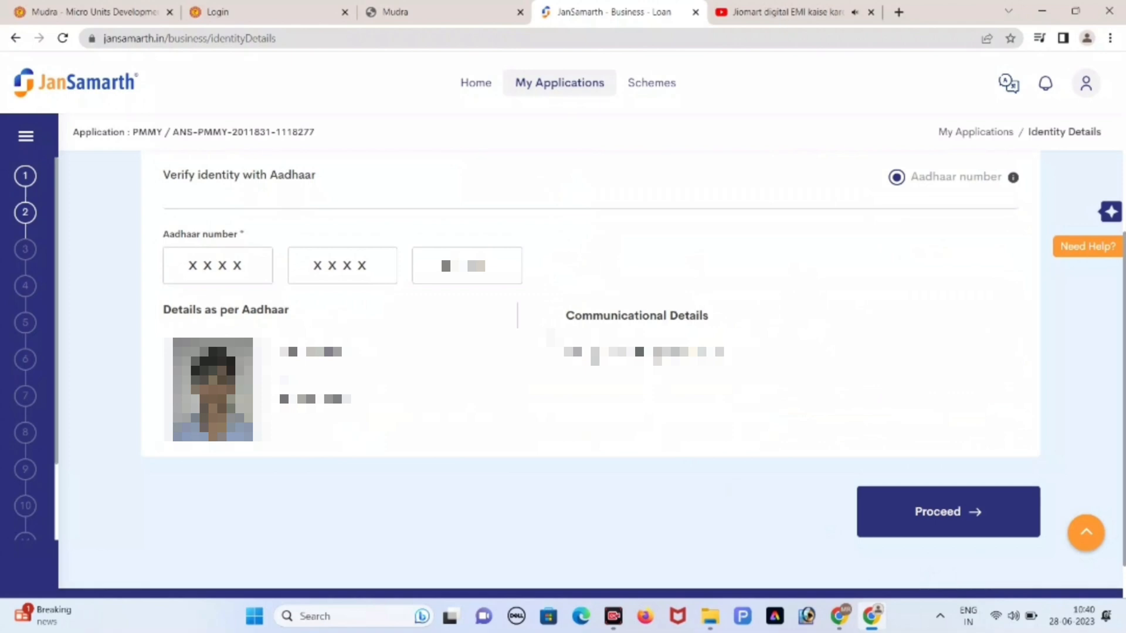
Step: Continue past identity verification, select 'GST is not applicable to my Product/Service', and proceed
click(905, 523)
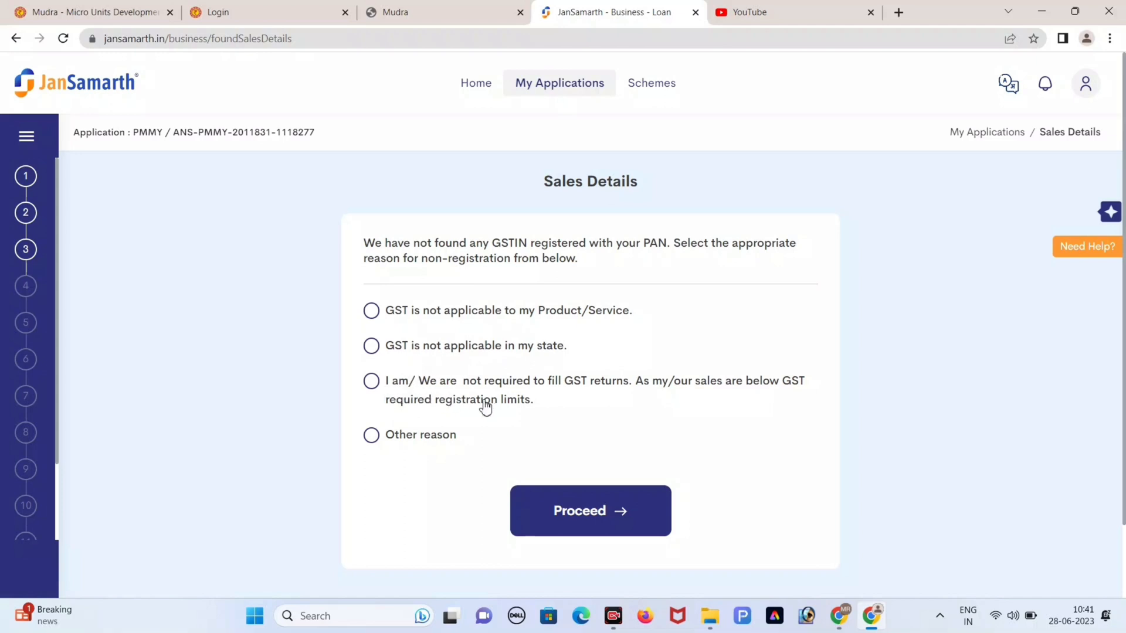
click(449, 313)
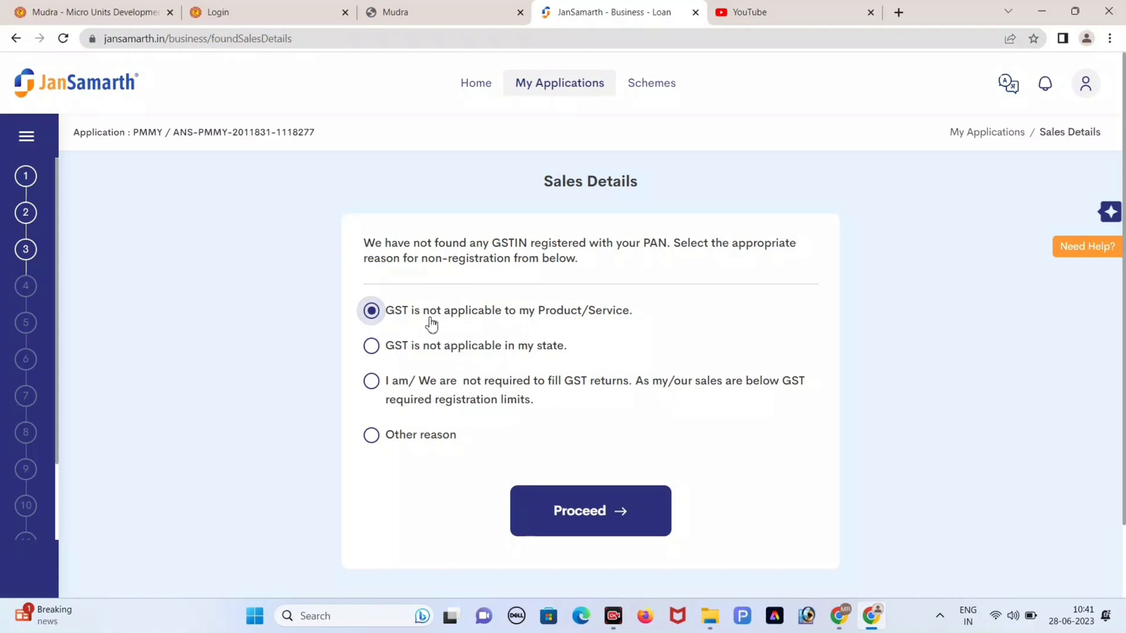
click(622, 523)
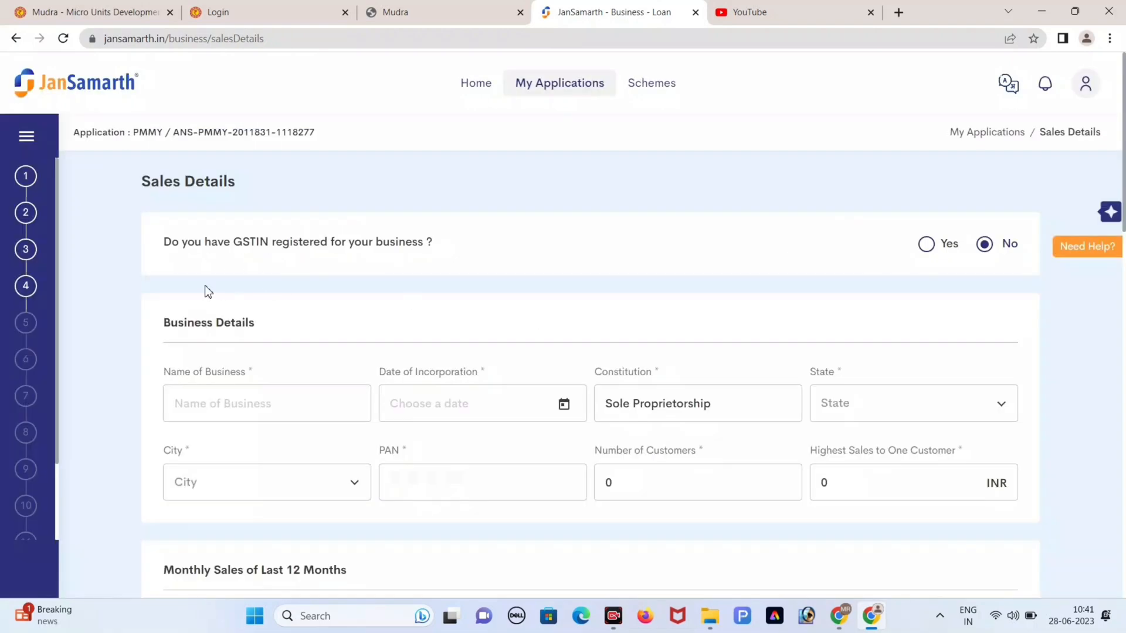
Step: Enter business name COMMON SERVICE CENTER, incorporation date 20/06/2023, and state Bihar
click(223, 420)
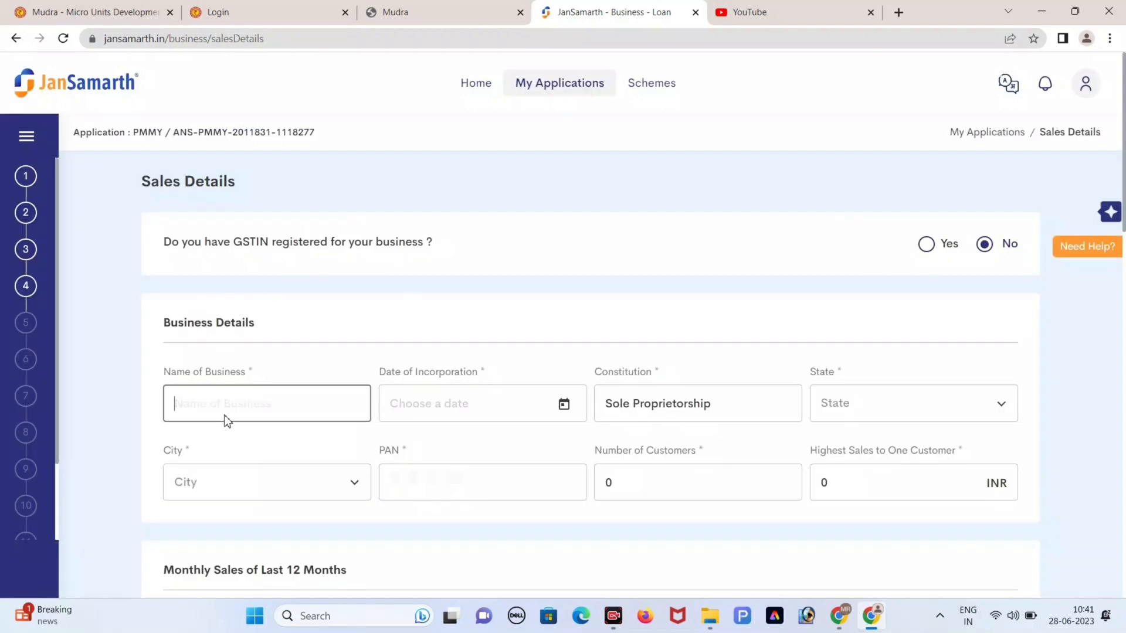
text(COMMON SERVICE CENTER)
click(477, 403)
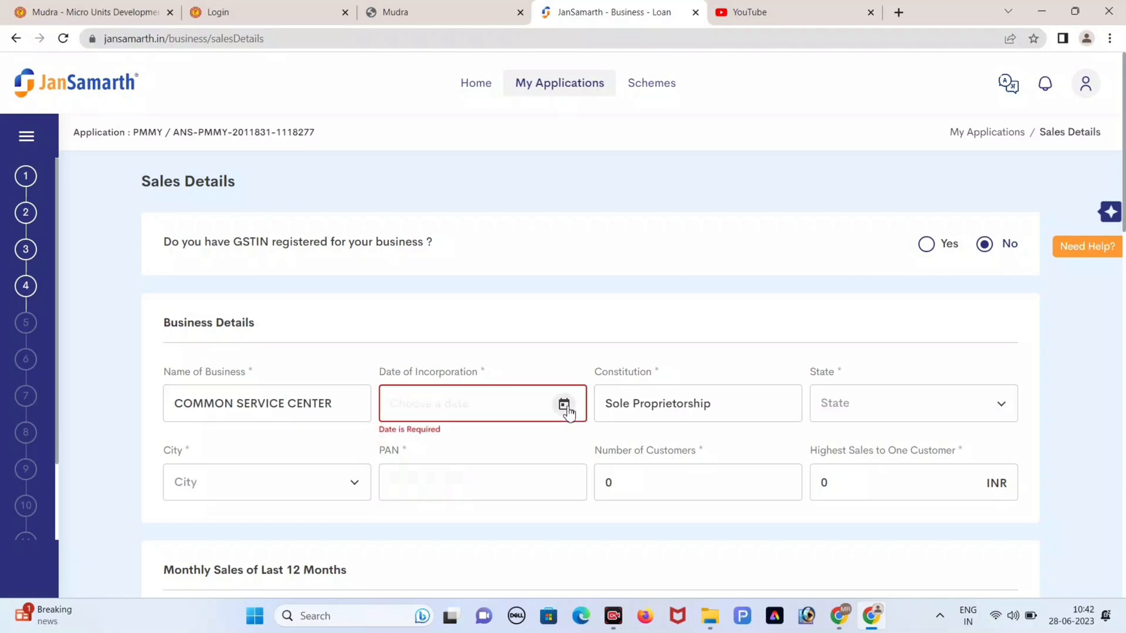
click(567, 410)
click(457, 307)
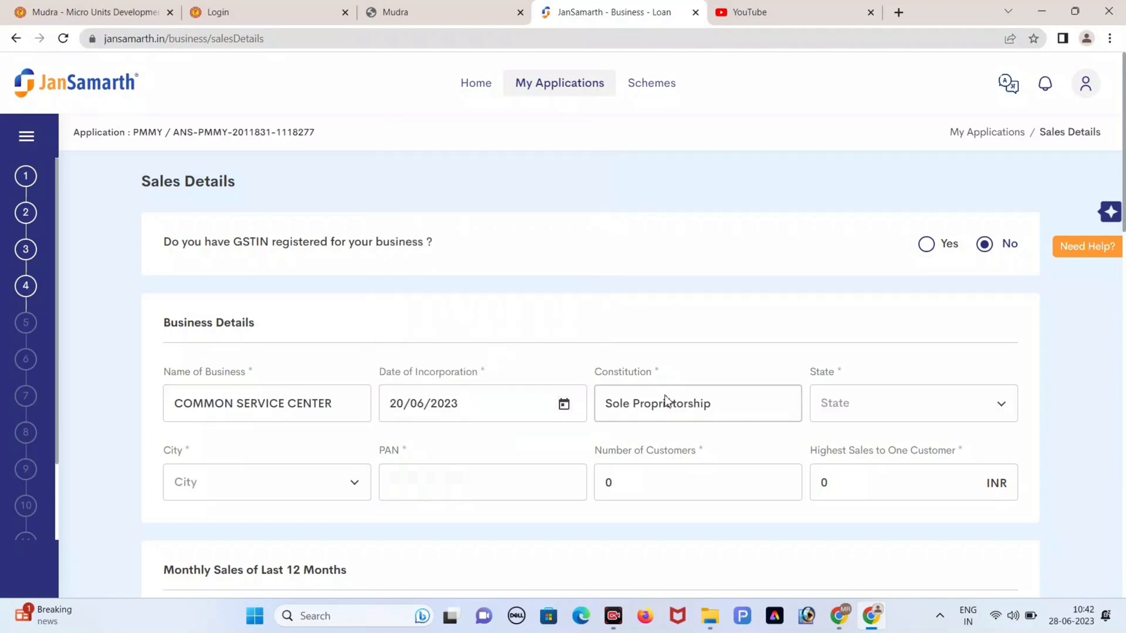
click(861, 404)
click(862, 375)
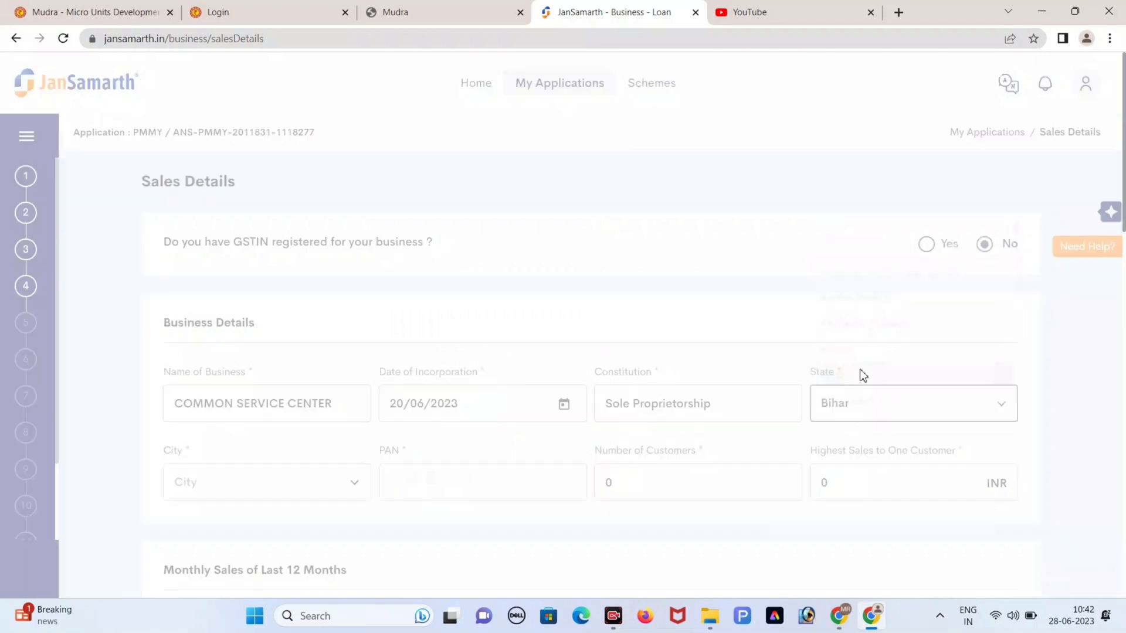
Step: Choose Bhagalpur as the city and set the number of customers to 10
click(276, 483)
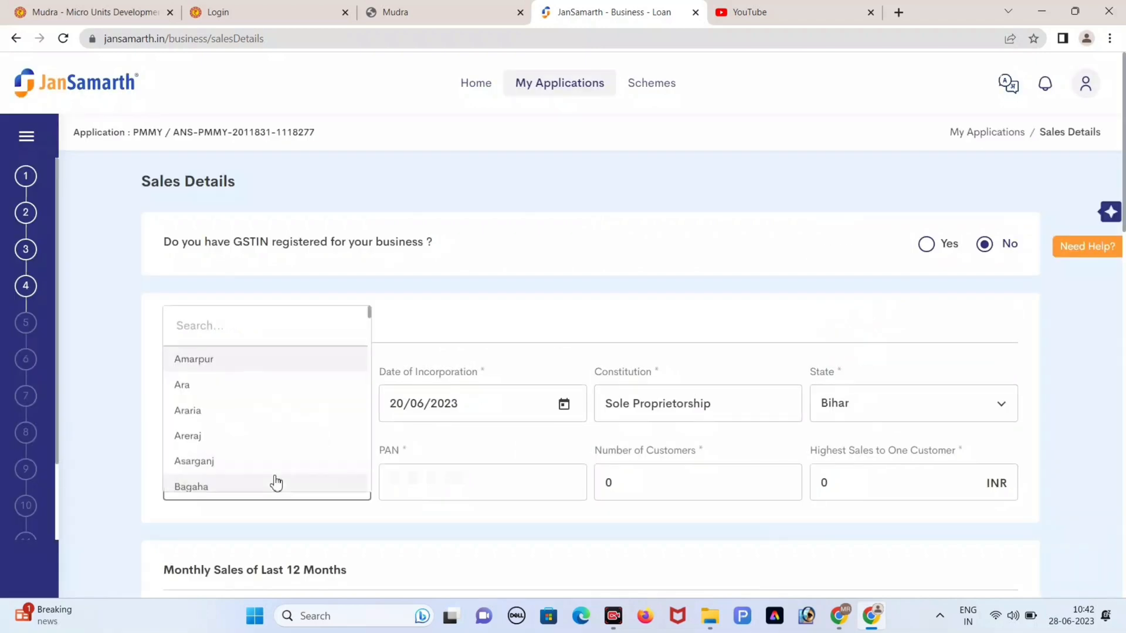
click(276, 483)
click(645, 481)
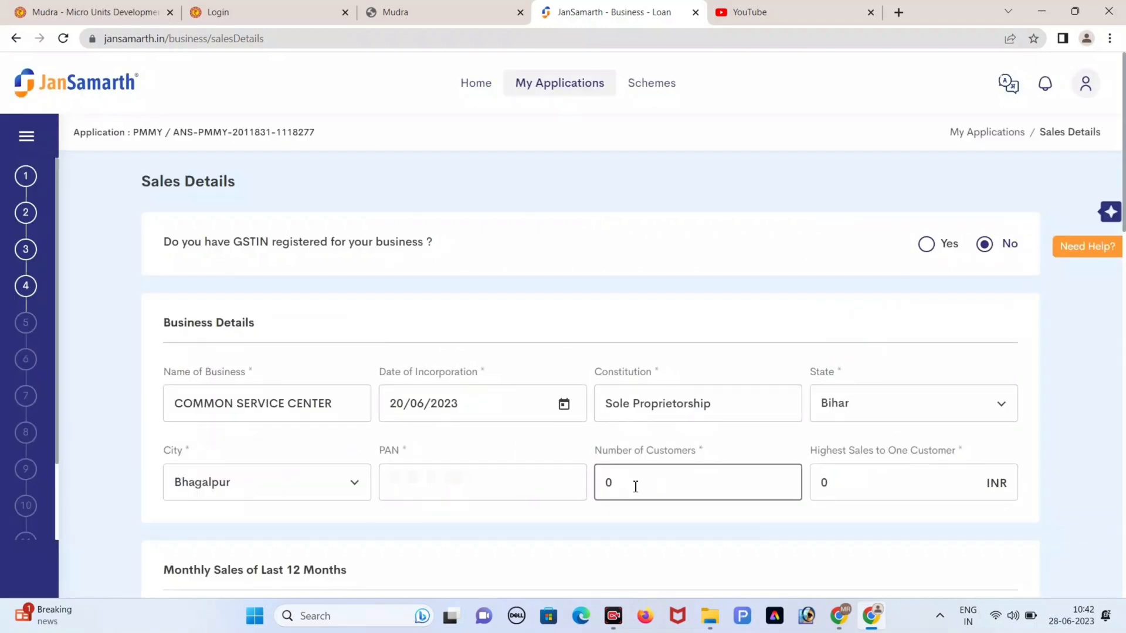
key(BackSpace)
text(10)
click(637, 513)
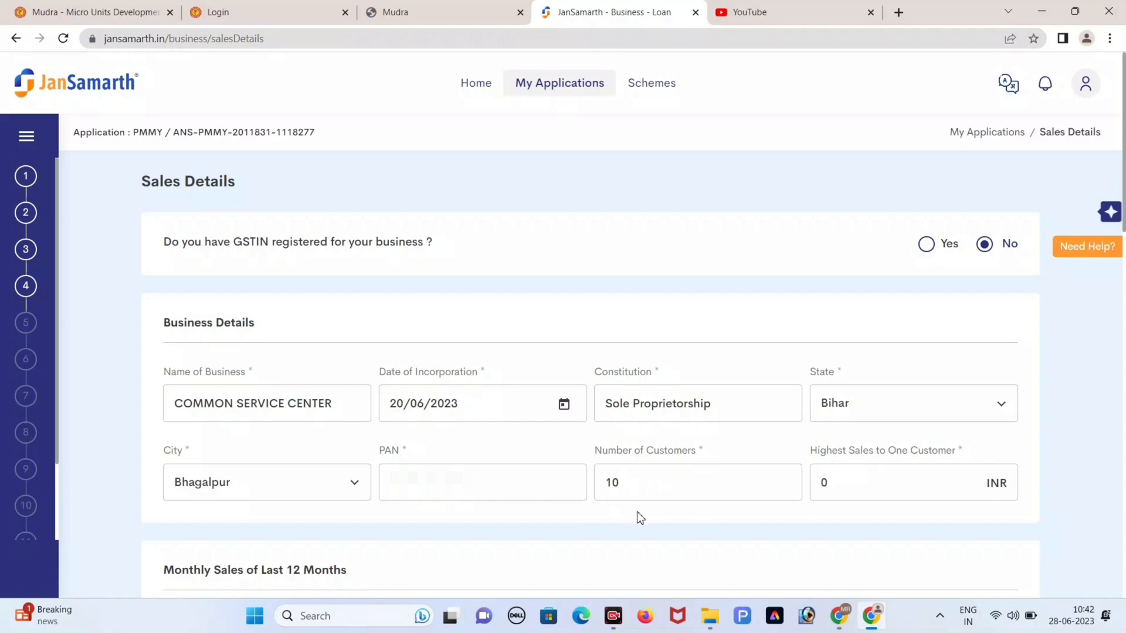
scroll(640, 517, down, 2)
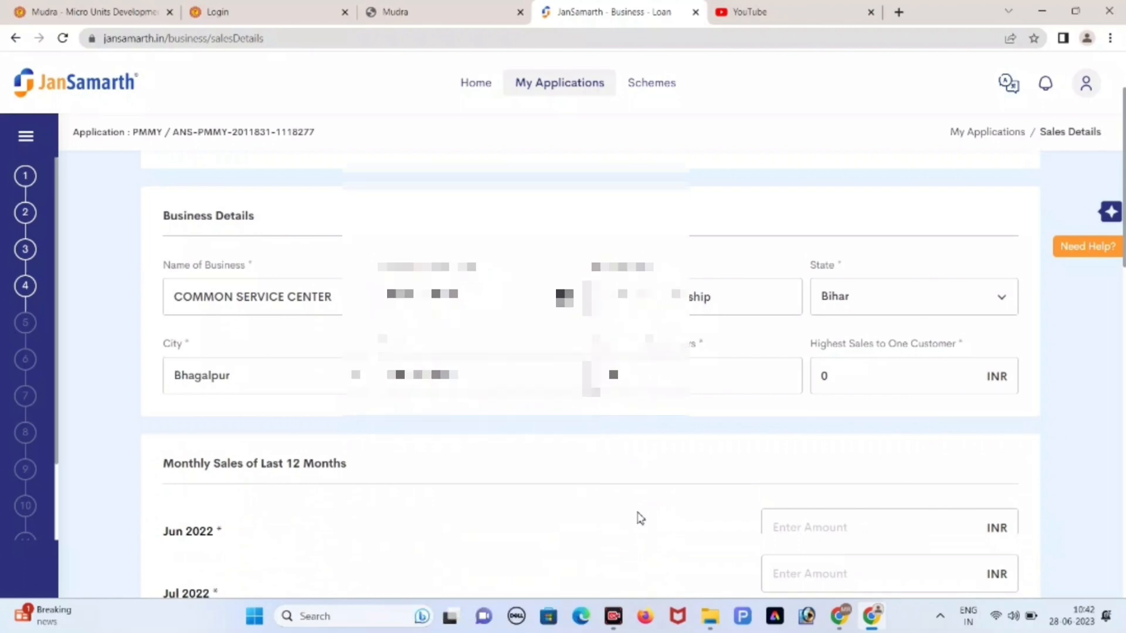
Step: Enter monthly sales of 1000, 2000, 1000 and 5 for Jun–Sep 2022
scroll(639, 519, down, 4)
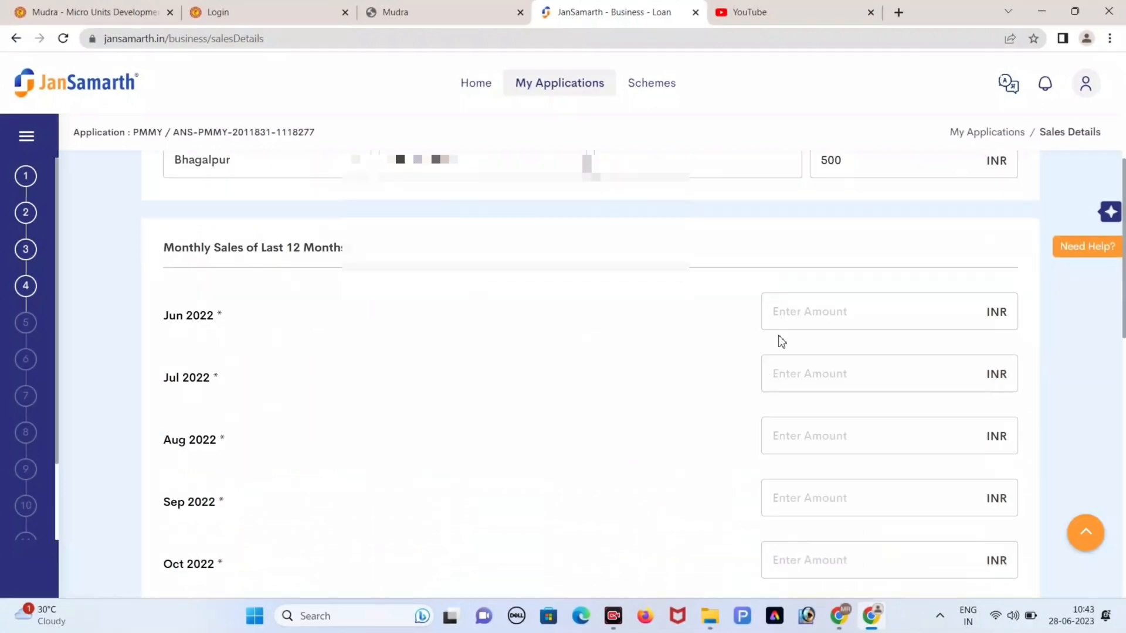
click(794, 315)
text(0)
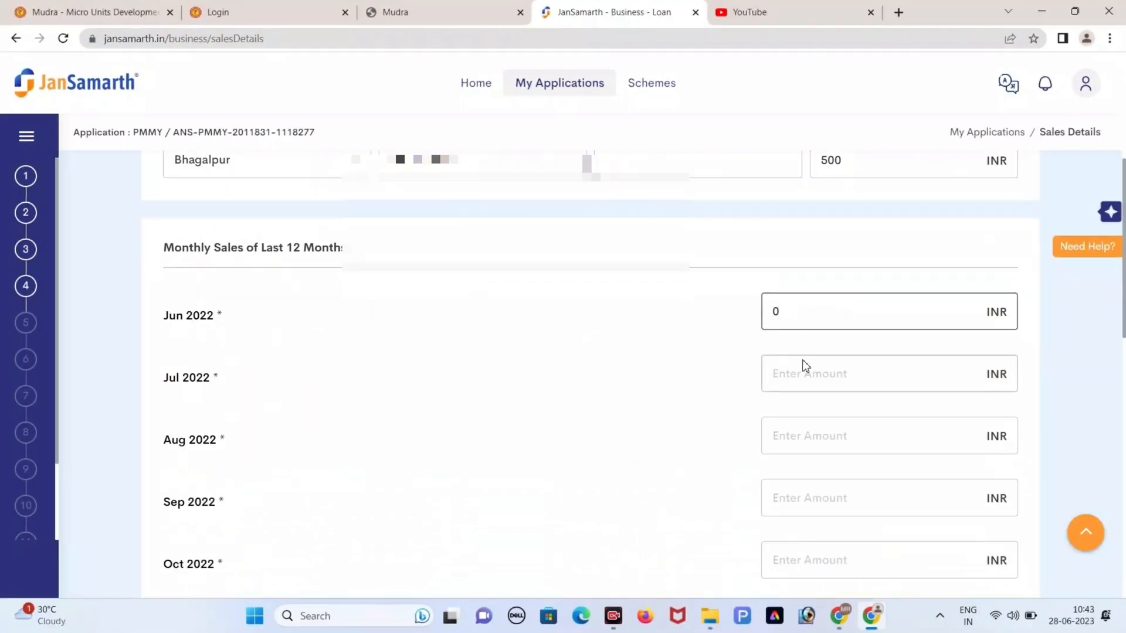
key(BackSpace)
text(100)
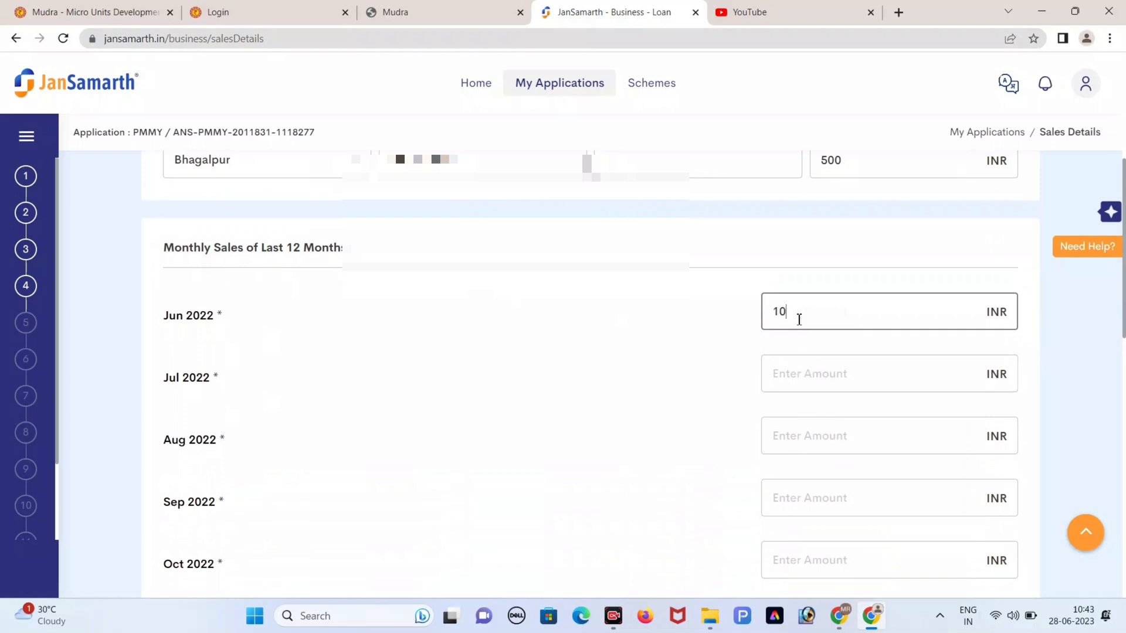
text(0)
click(819, 376)
text(2000)
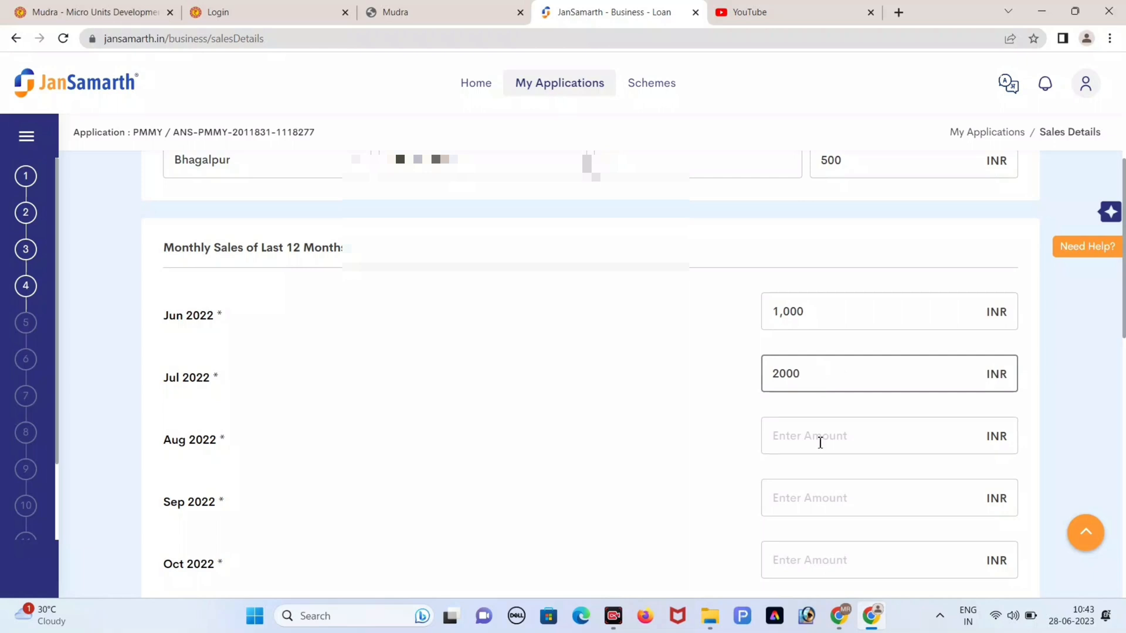
click(820, 439)
text(1000)
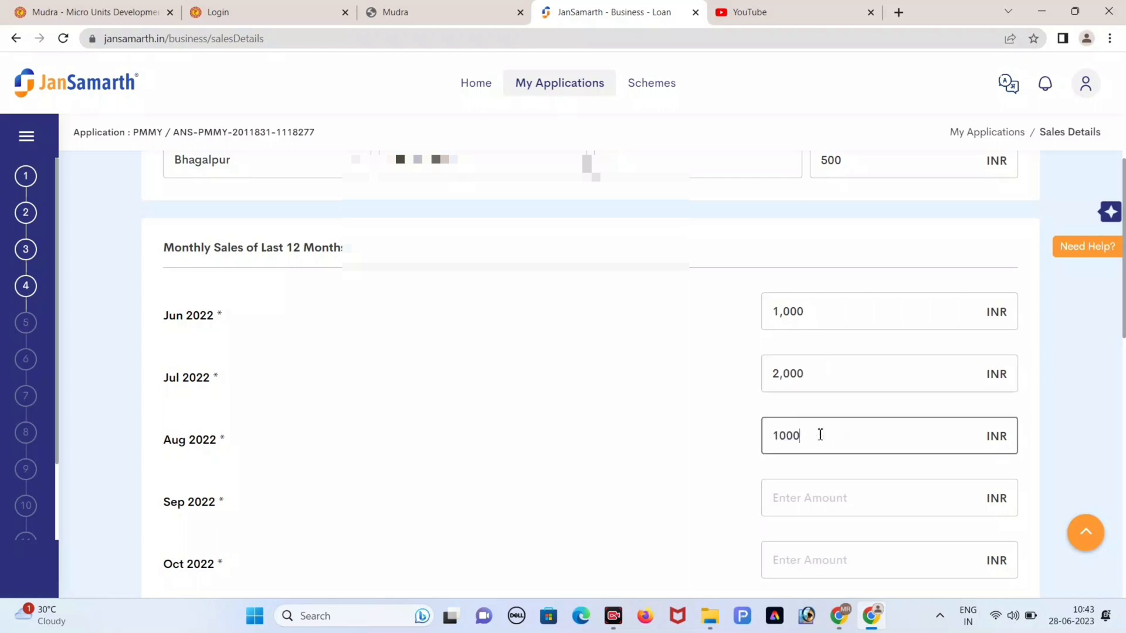
click(825, 496)
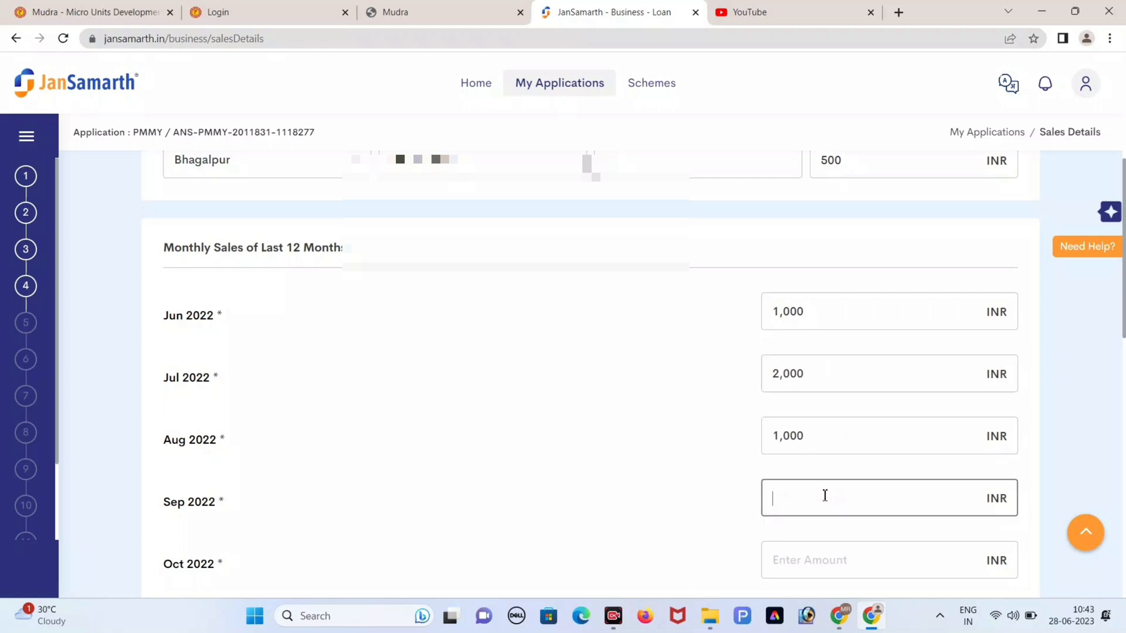
text(5)
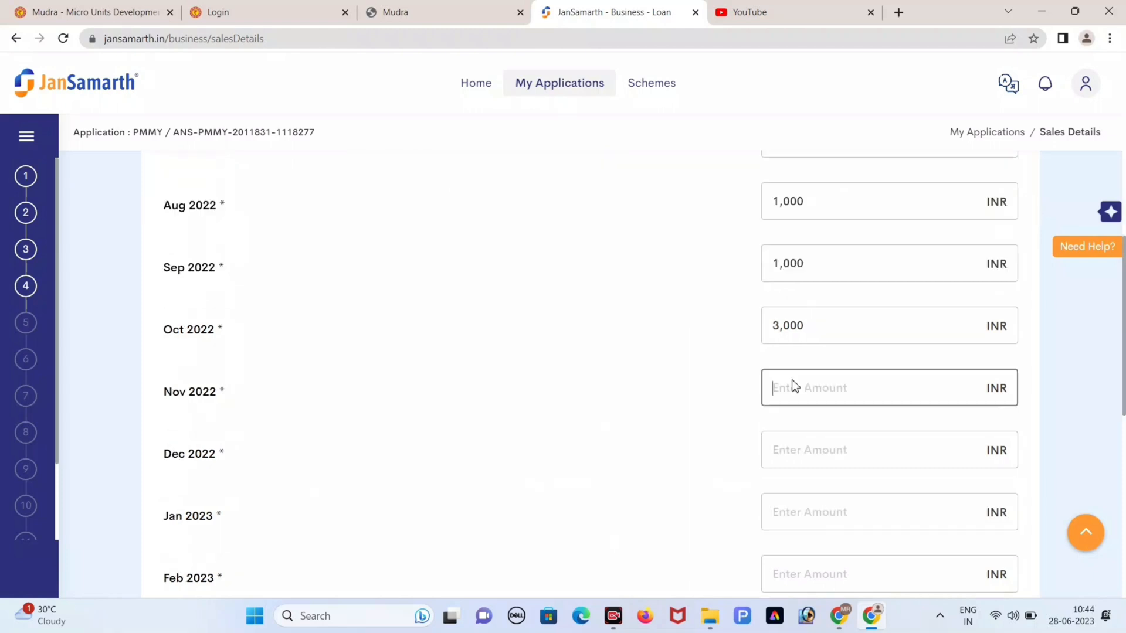
Step: Enter 4,000 for Nov 2022 and 1000 for Dec 2022, then save the monthly sales
click(793, 386)
text(4,)
text(00)
text(0)
click(826, 450)
text(1000)
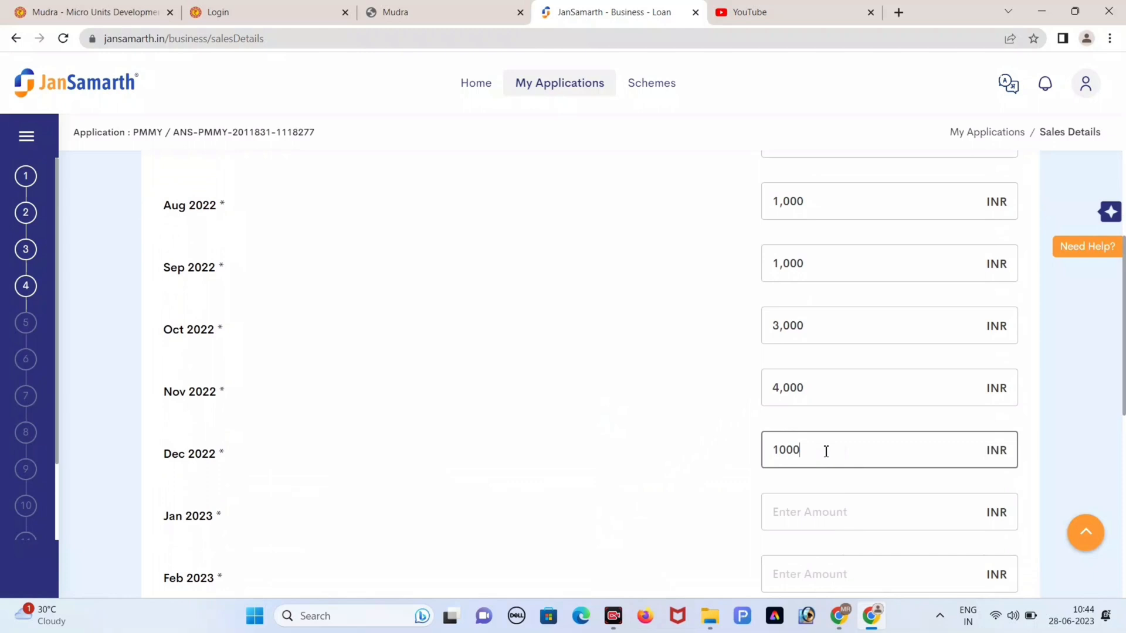
click(837, 512)
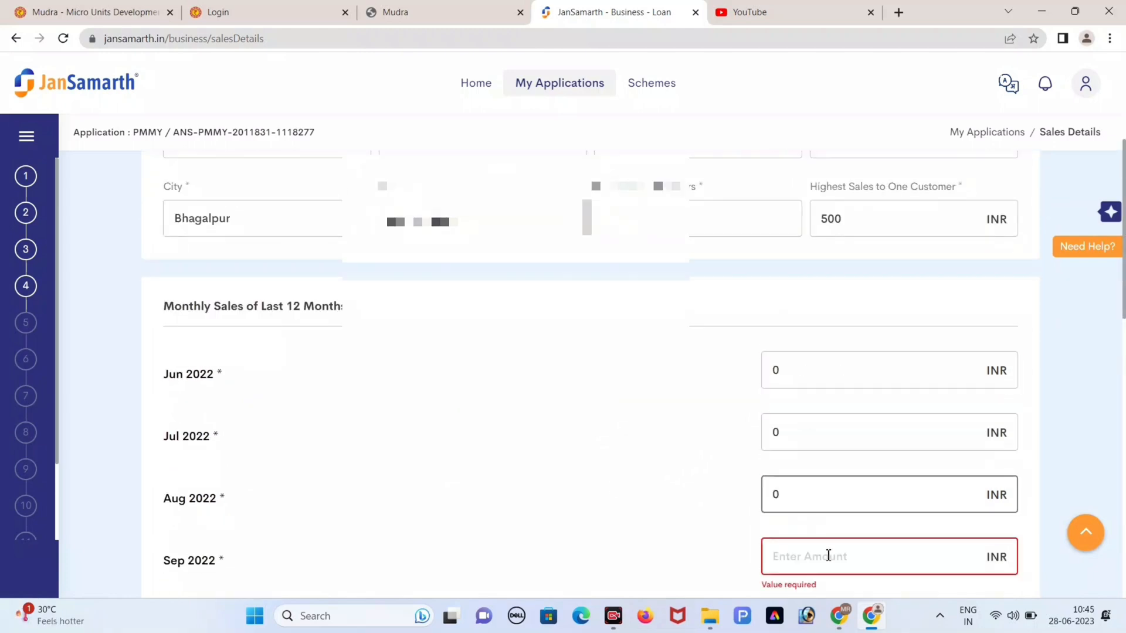
scroll(589, 474, down, 9)
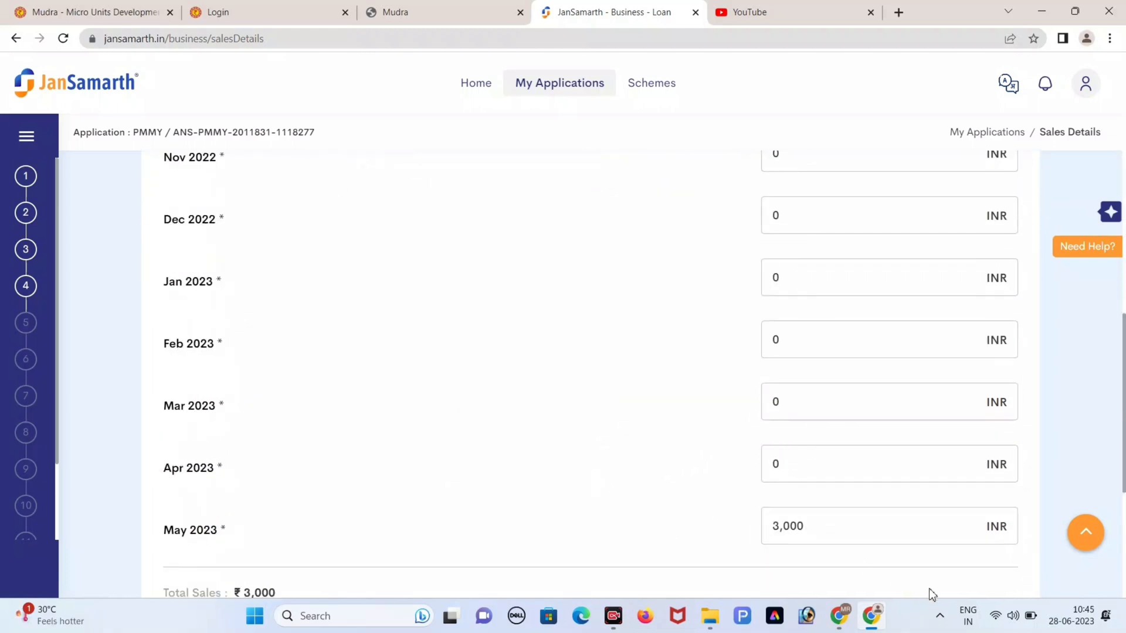
scroll(746, 511, down, 5)
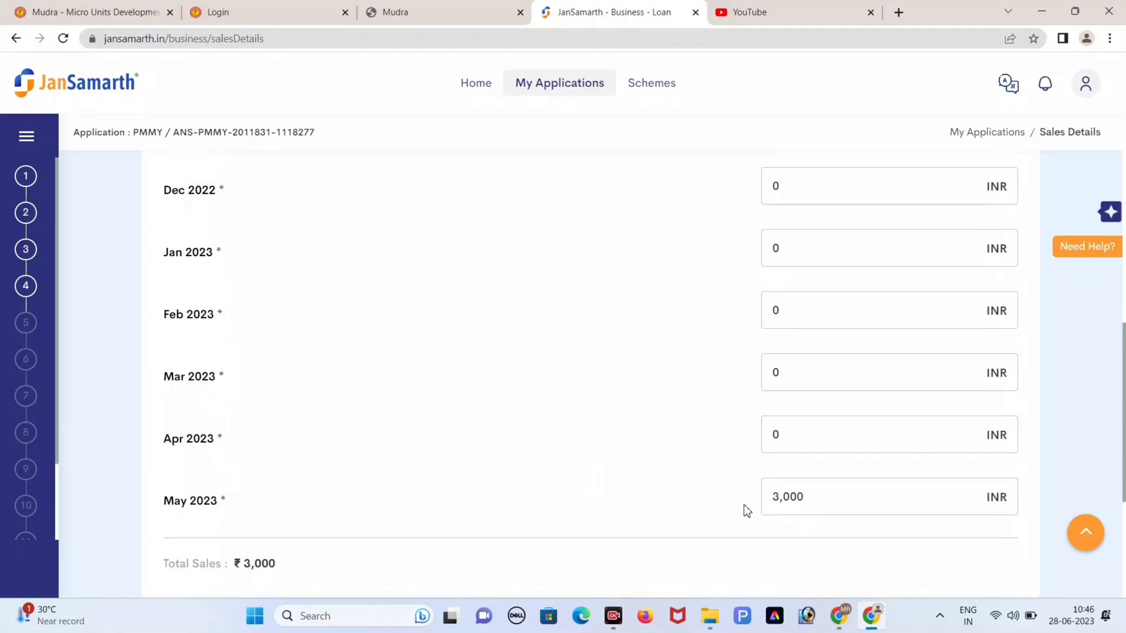
click(903, 398)
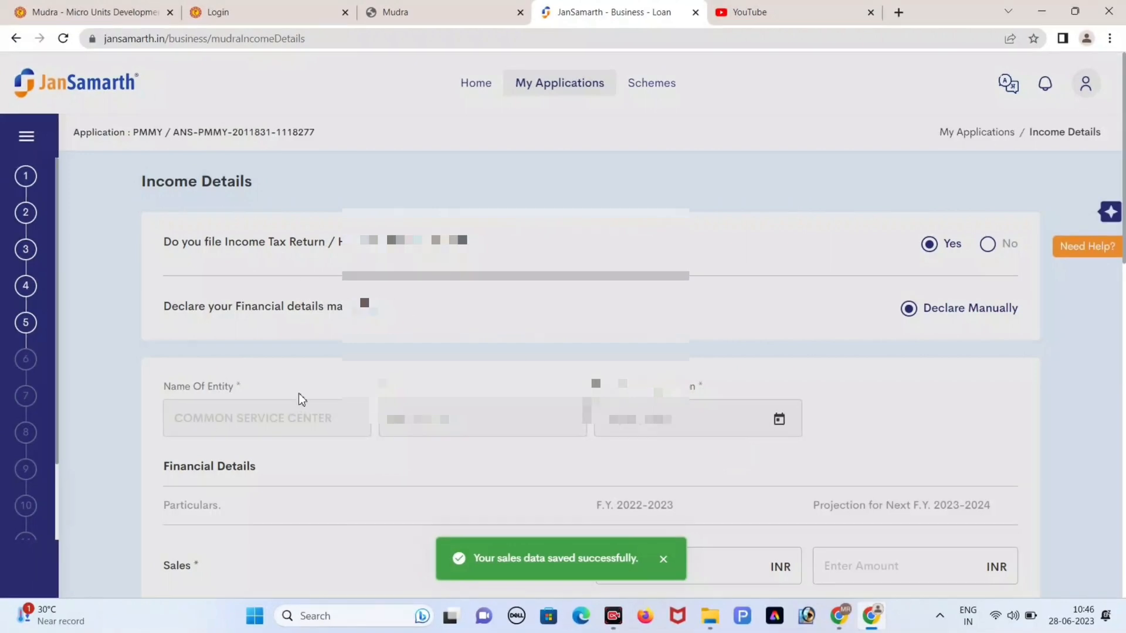
Step: Re-enter the F.Y. 2022-2023 Sales amount and select the whole figure
scroll(299, 399, down, 4)
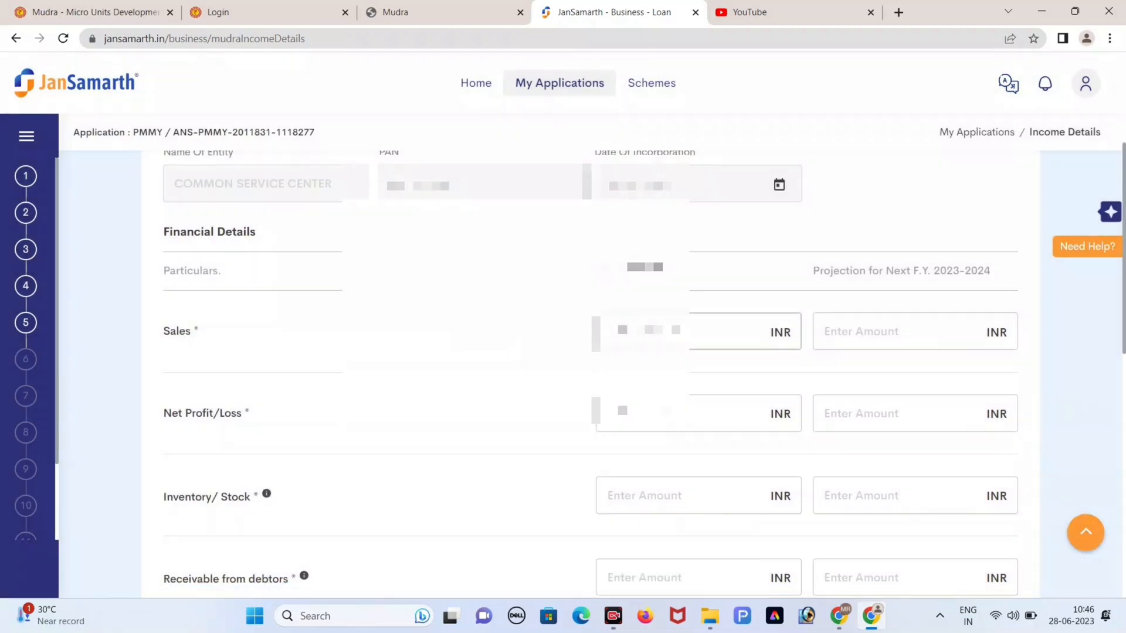
click(651, 332)
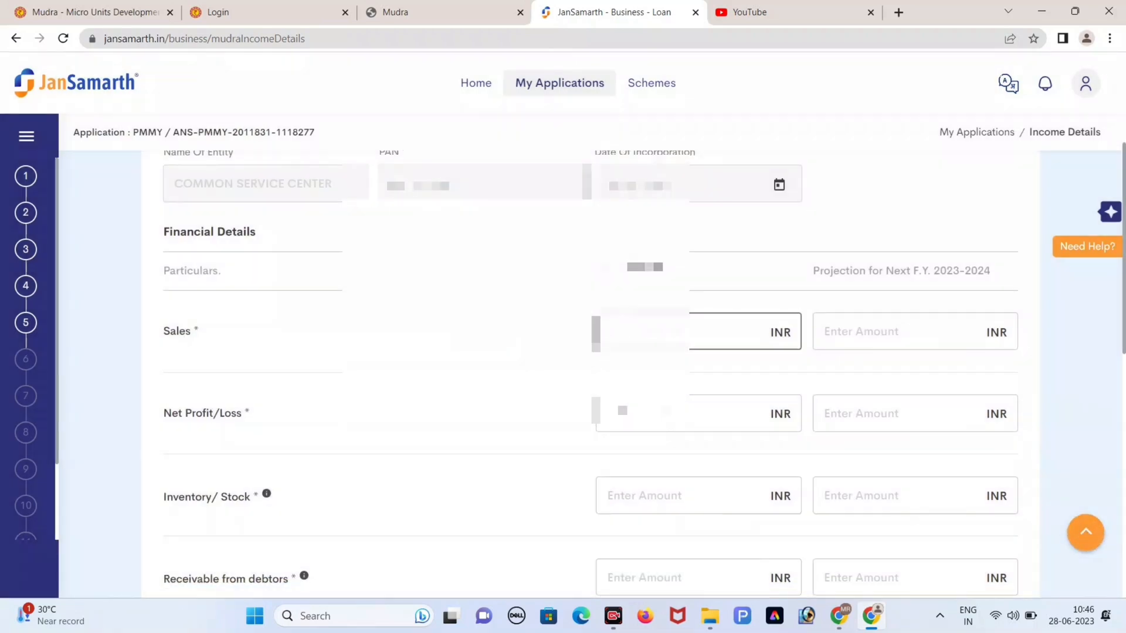
scroll(586, 369, down, 10)
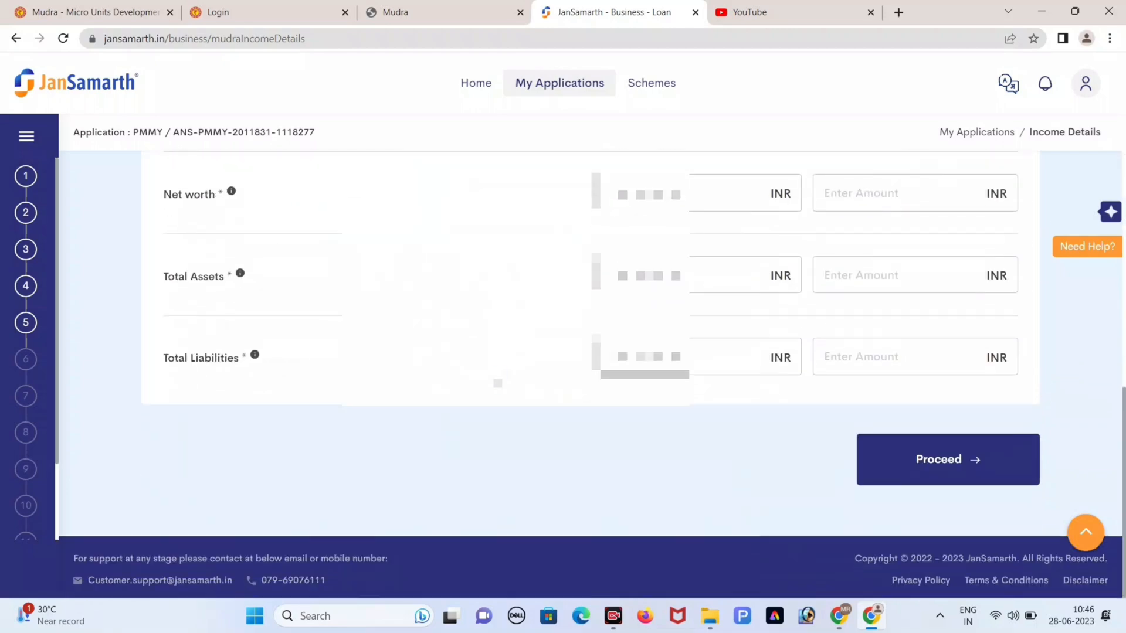
scroll(586, 375, up, 10)
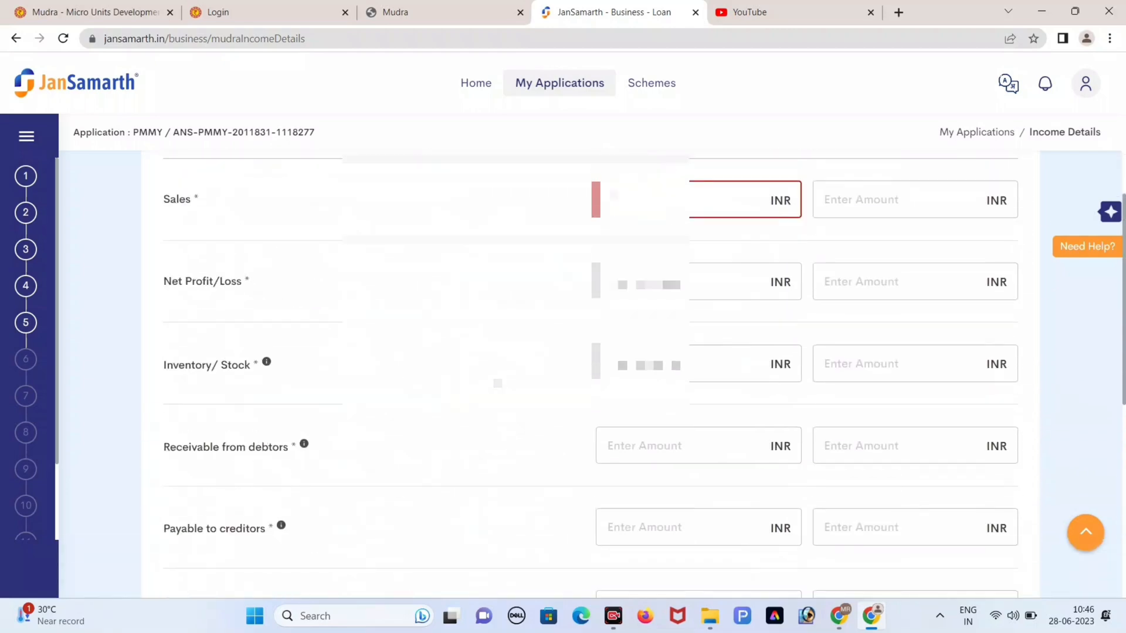
scroll(587, 375, up, 3)
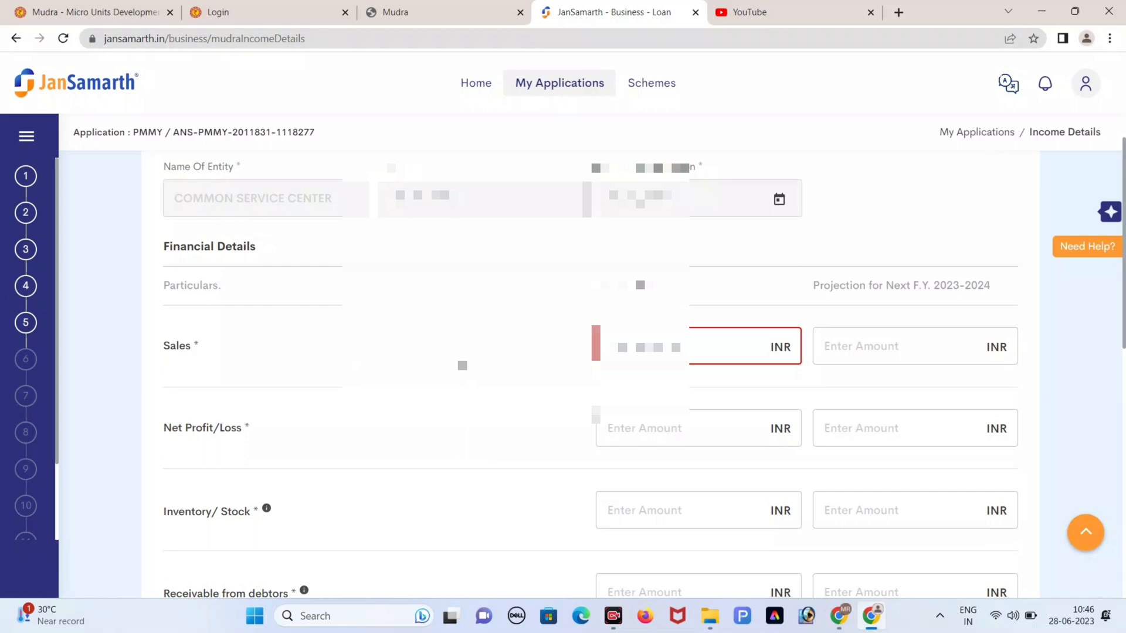
click(639, 351)
text(100)
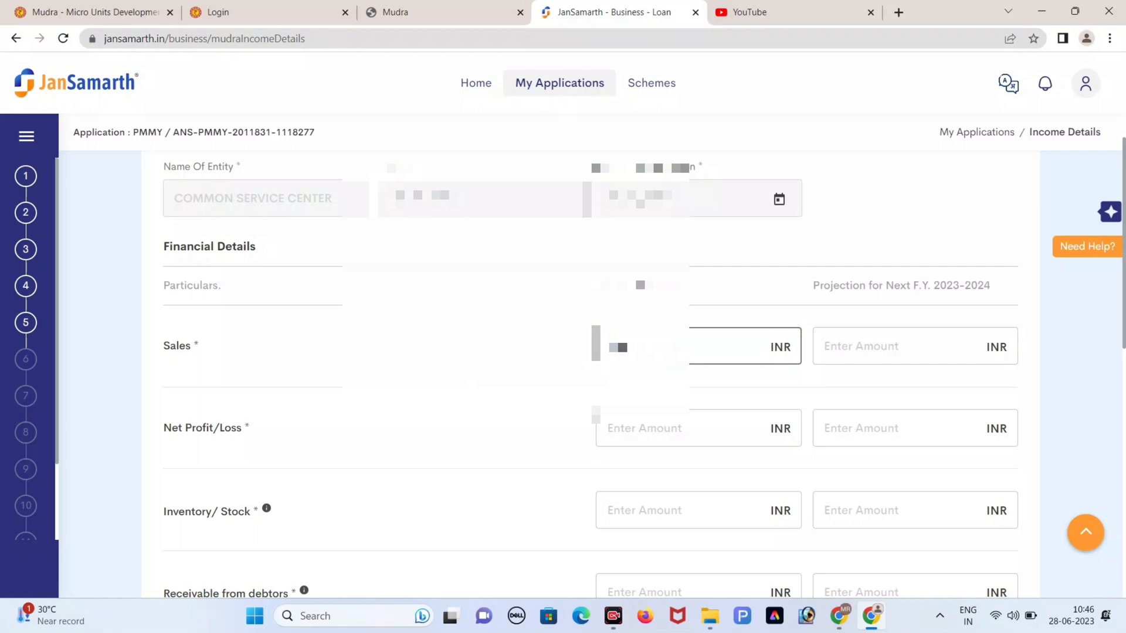
key(BackSpace)
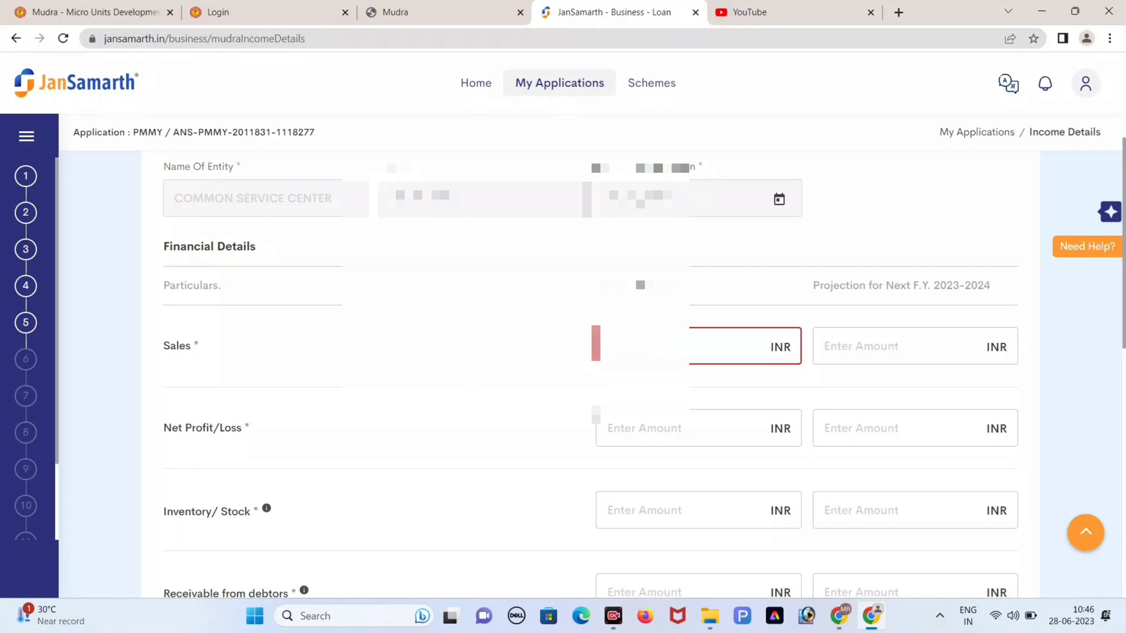
text(1)
click(952, 352)
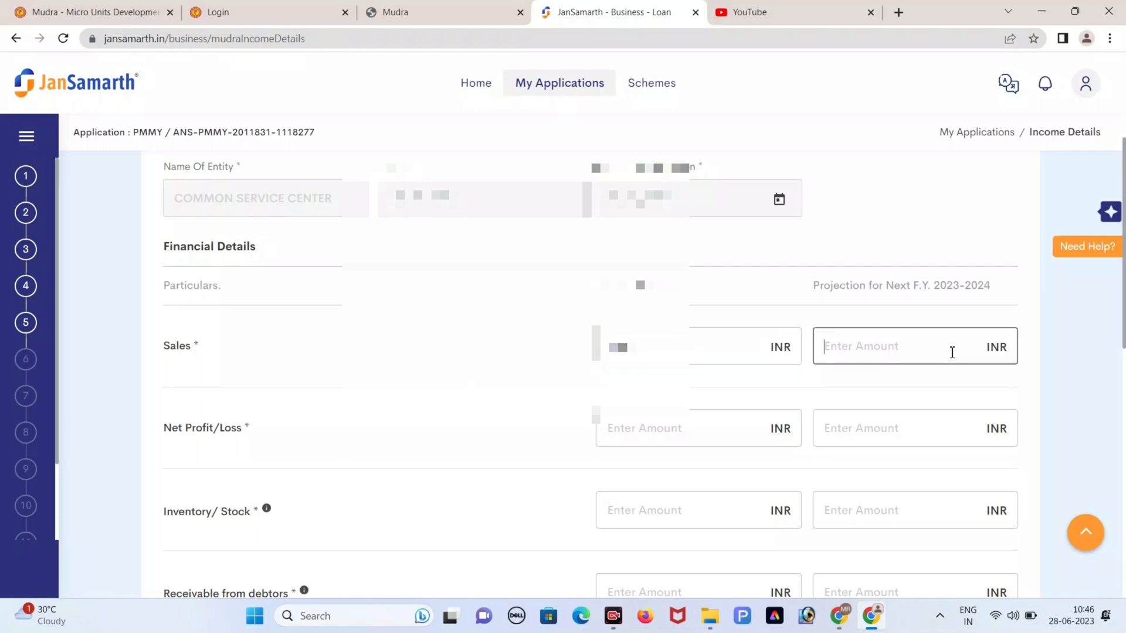
click(634, 350)
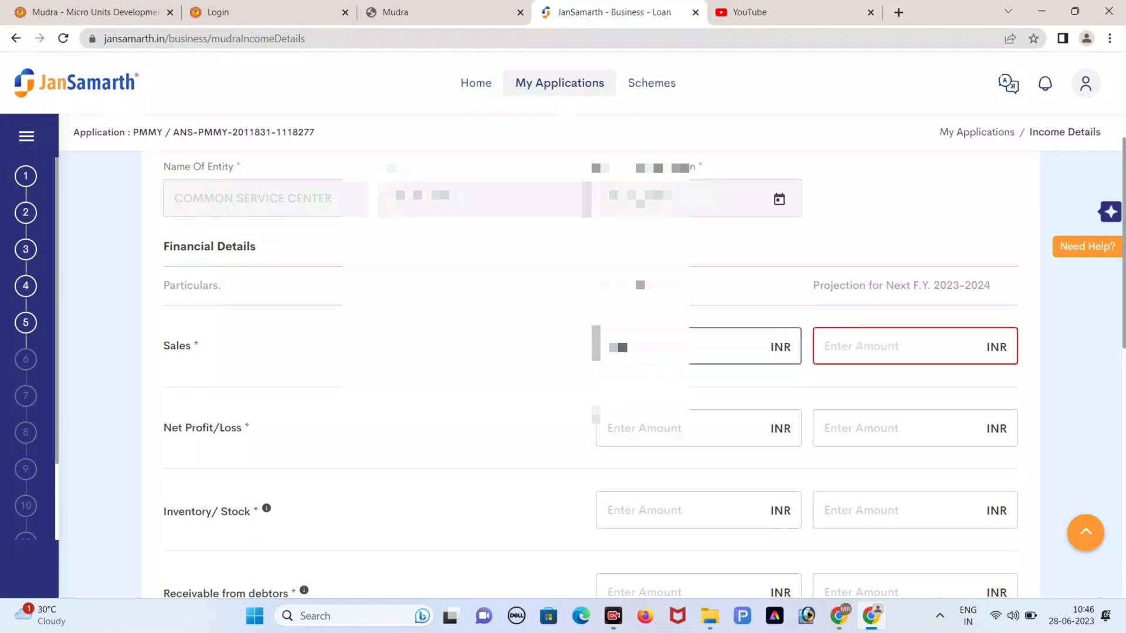
double_click(626, 348)
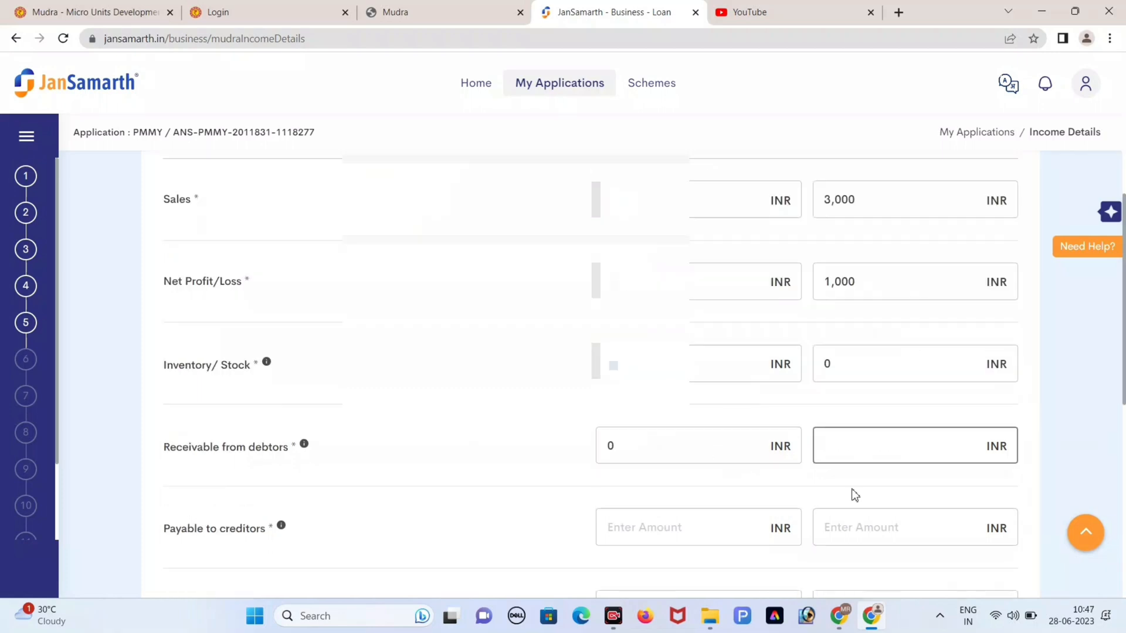
Step: Paste 55,000 into Net worth and submit the income details
scroll(852, 495, down, 5)
right_click(897, 397)
click(867, 284)
scroll(912, 472, down, 3)
click(913, 469)
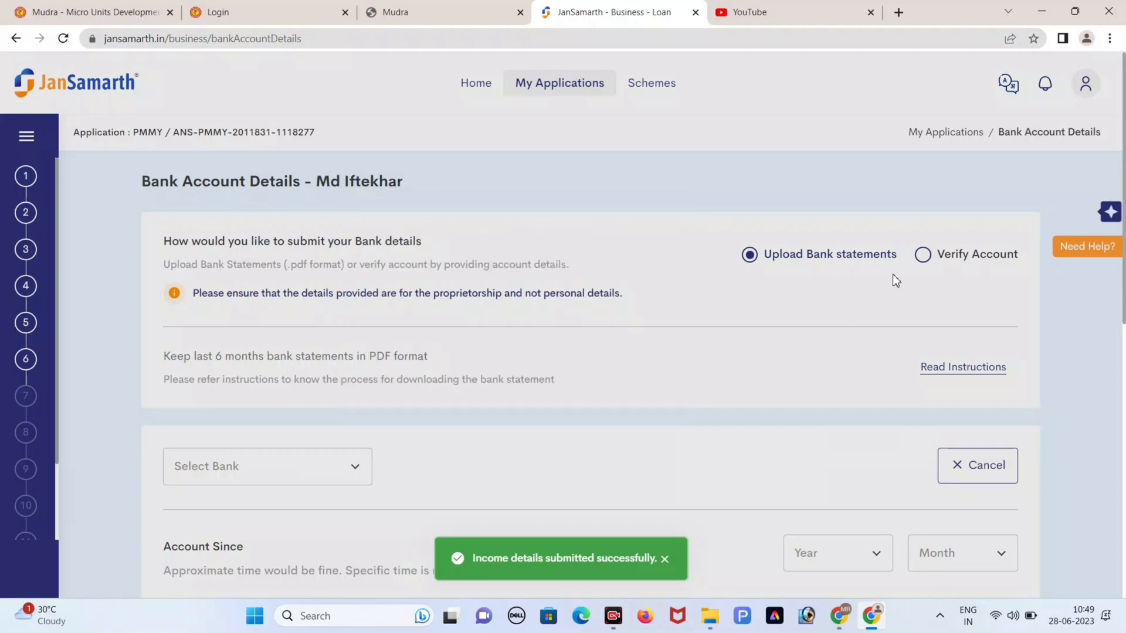
Step: Choose Verify Account and set the account opening date to January 2020
click(921, 262)
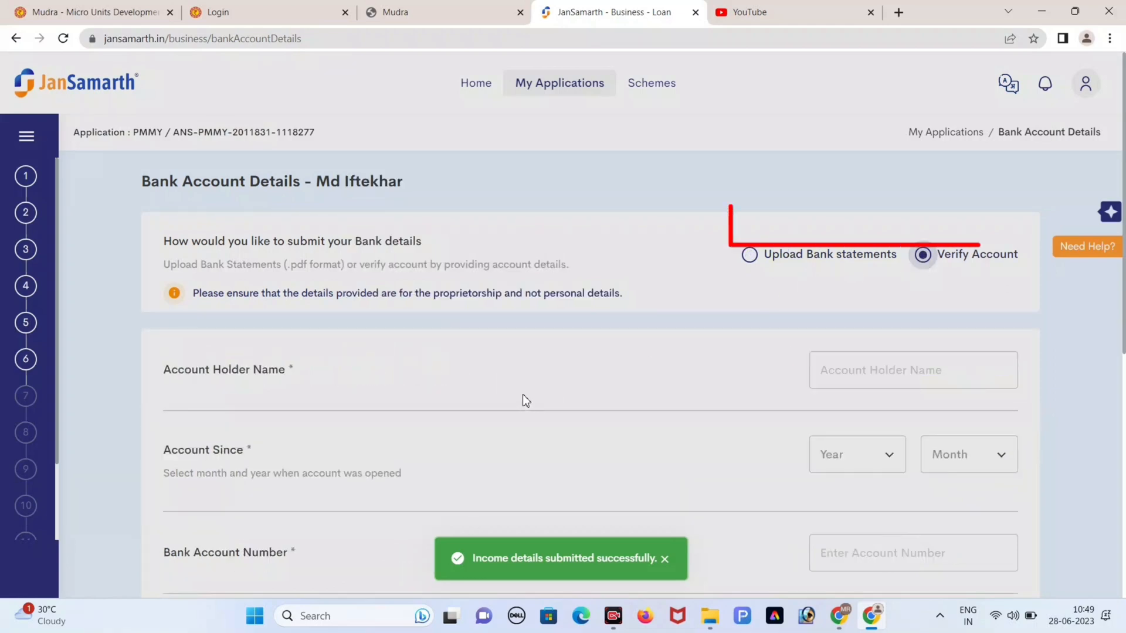
scroll(524, 400, down, 1)
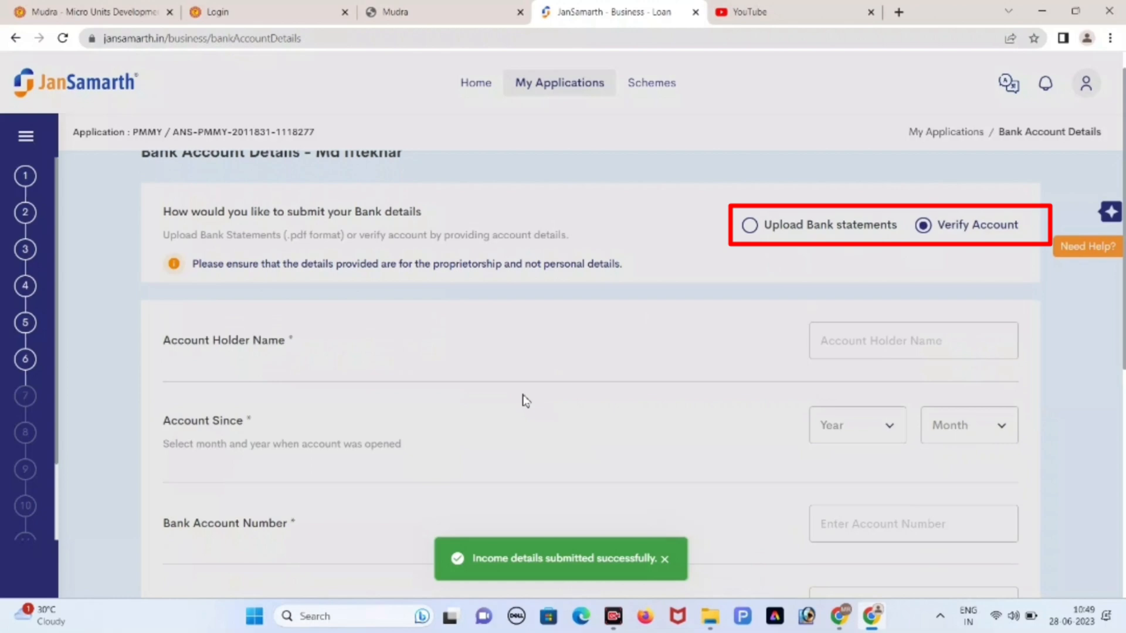
scroll(523, 397, down, 2)
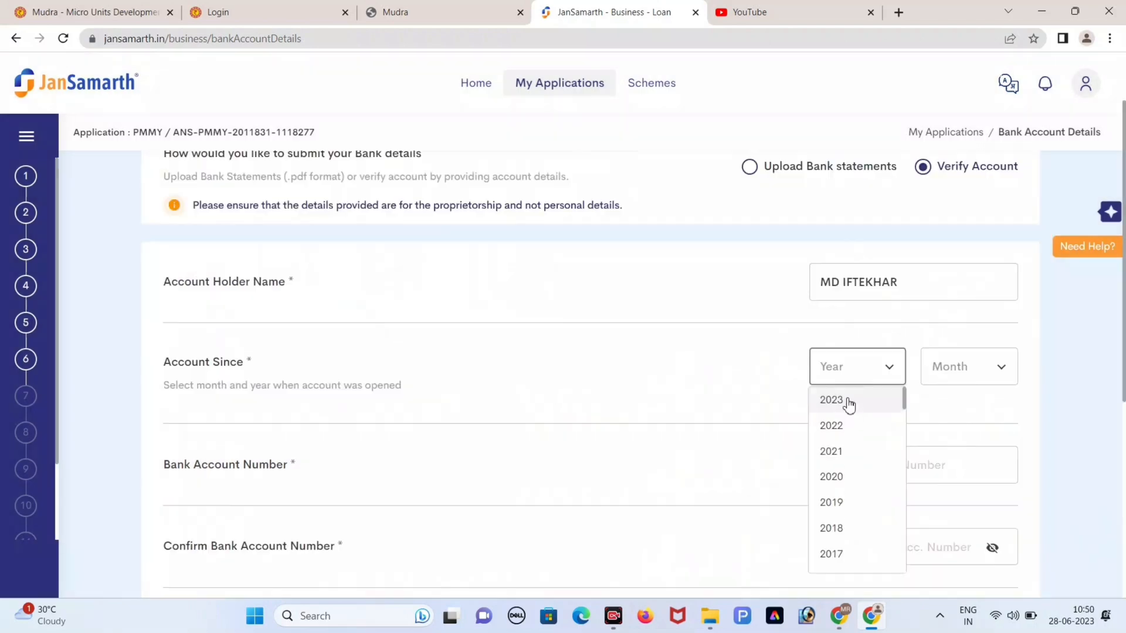
click(847, 489)
click(921, 463)
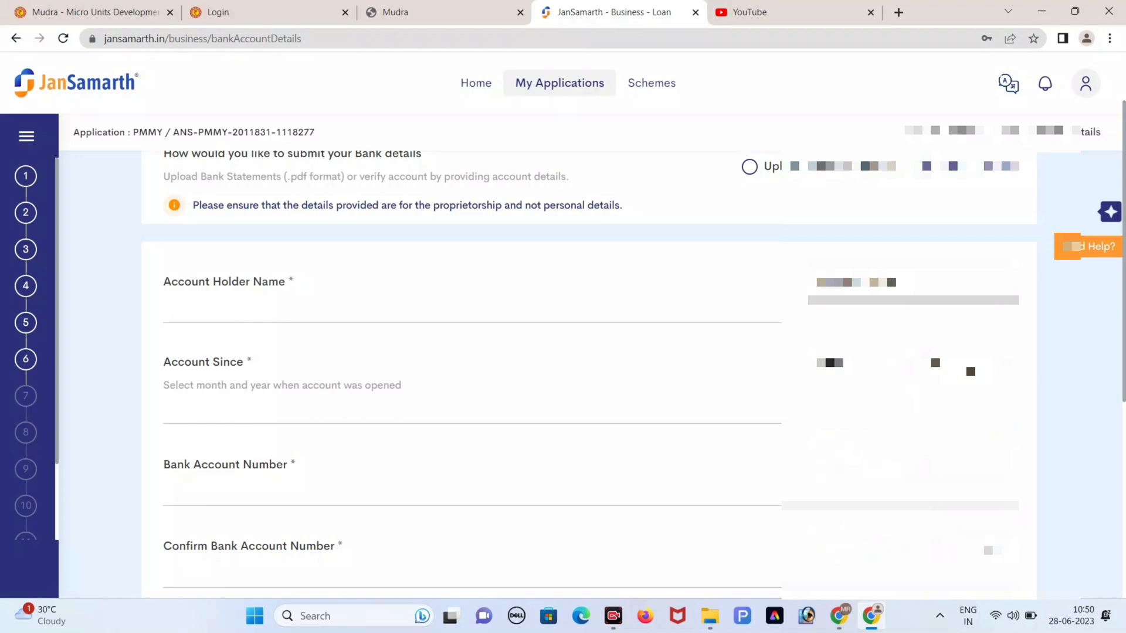
Step: Pick the account type, finish the account details and submit them for verification
scroll(587, 352, down, 4)
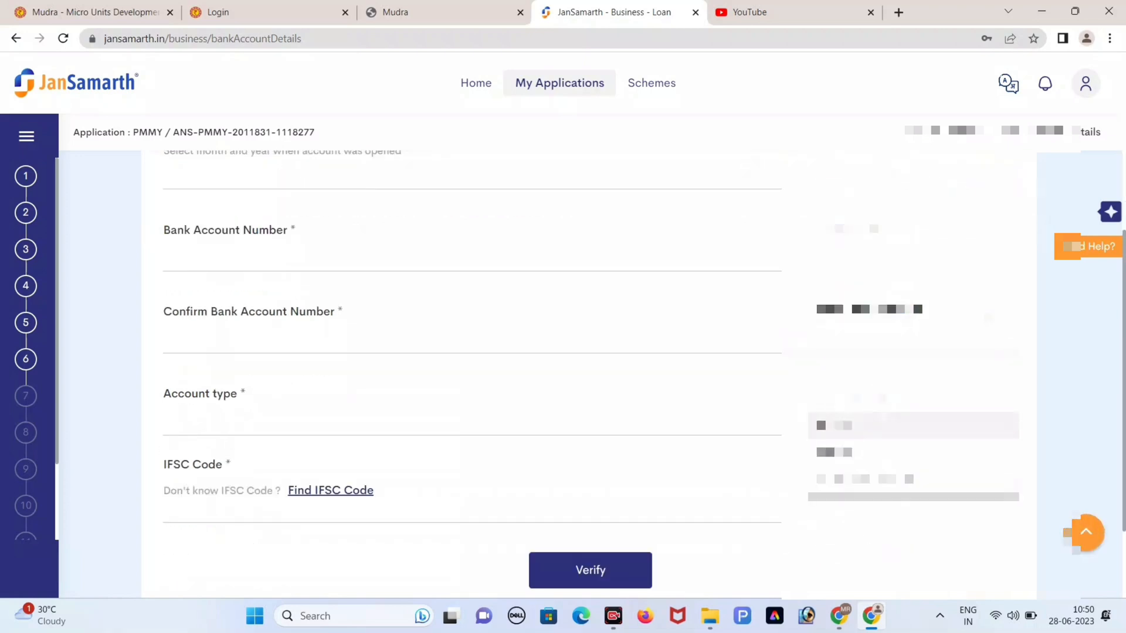
click(883, 458)
click(891, 482)
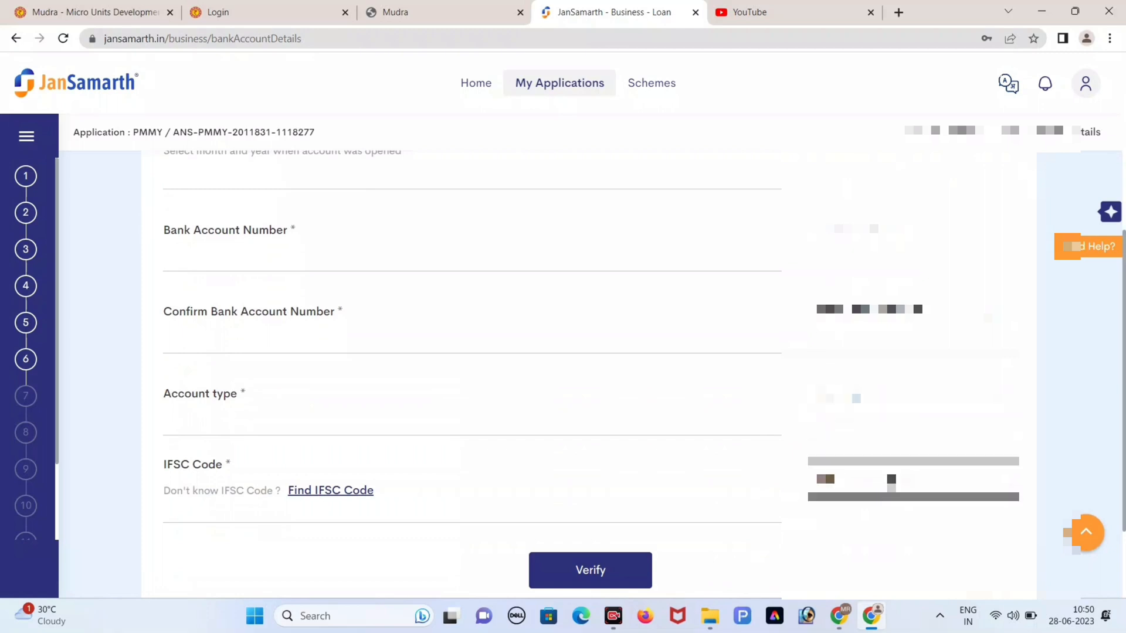
text(00)
click(720, 514)
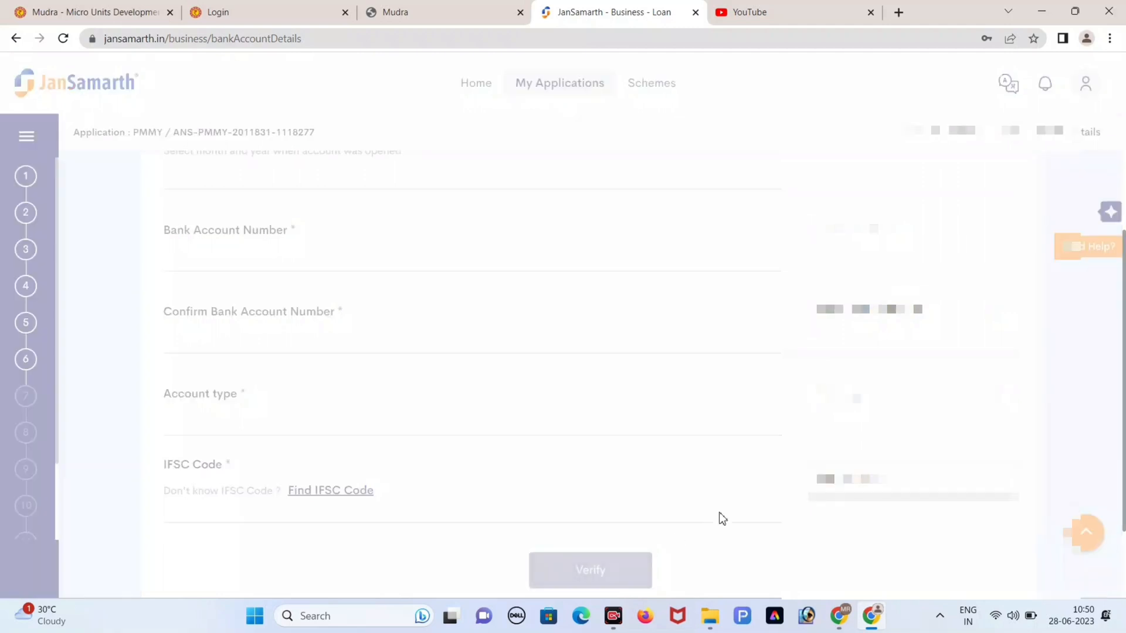
scroll(720, 514, down, 2)
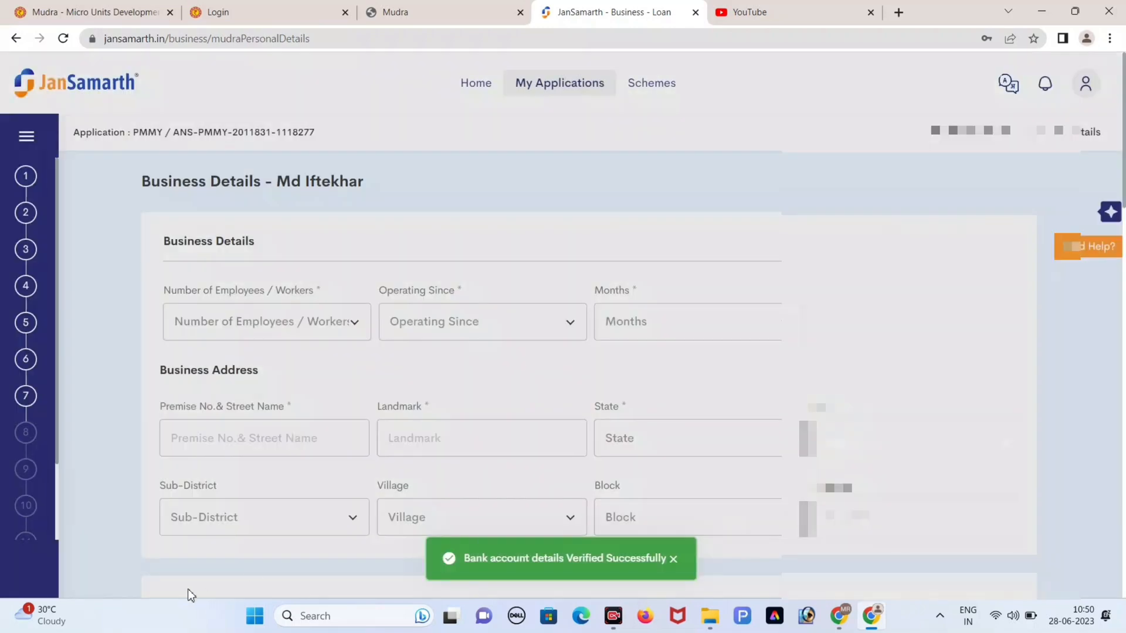
Step: Set employees to 0 and Operating Since to 2023, then submit the business details
scroll(57, 473, down, 2)
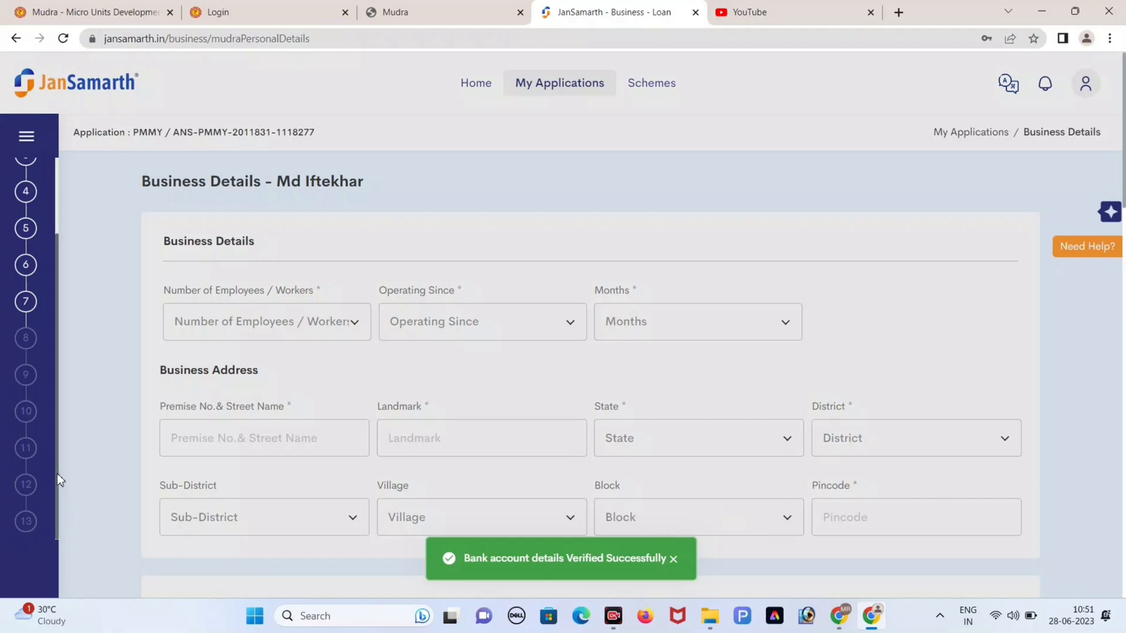
click(311, 322)
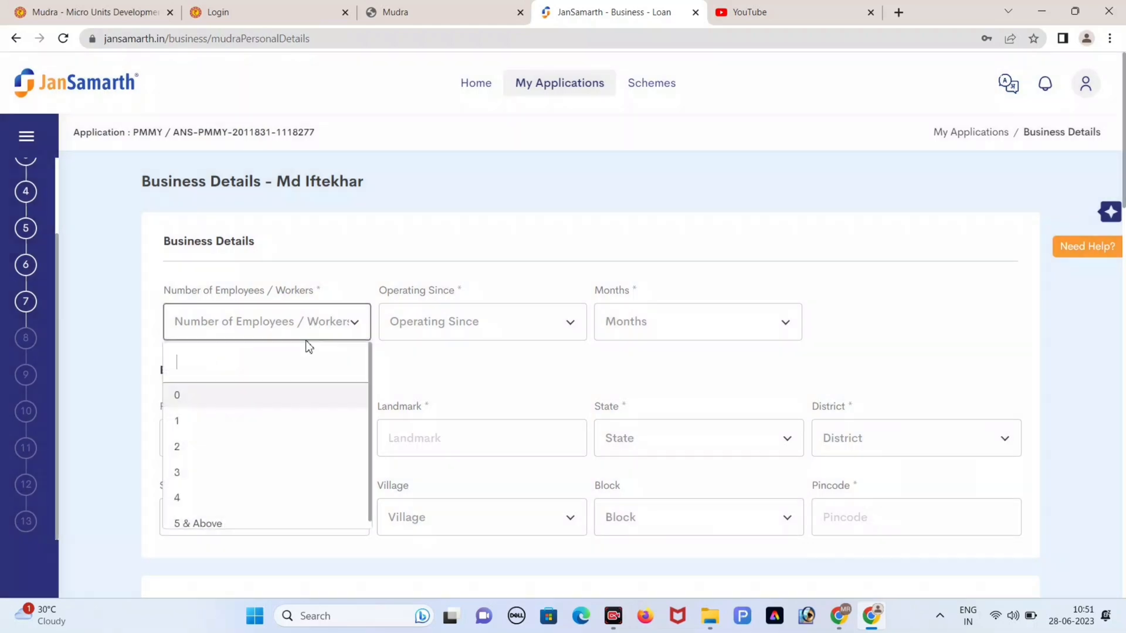
click(284, 396)
click(447, 346)
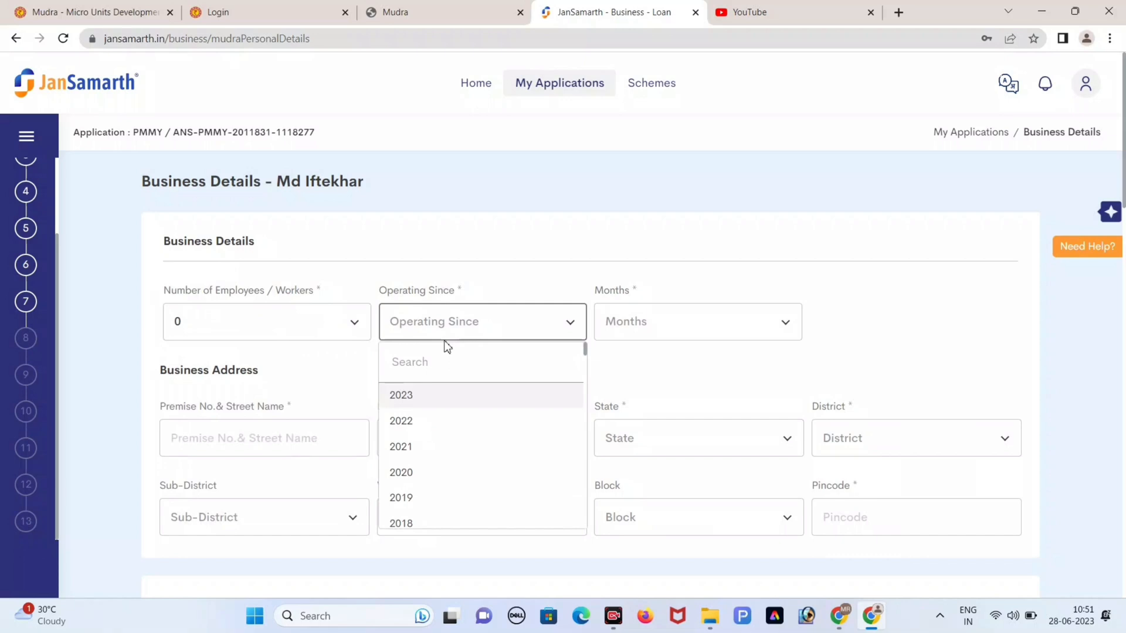
click(404, 299)
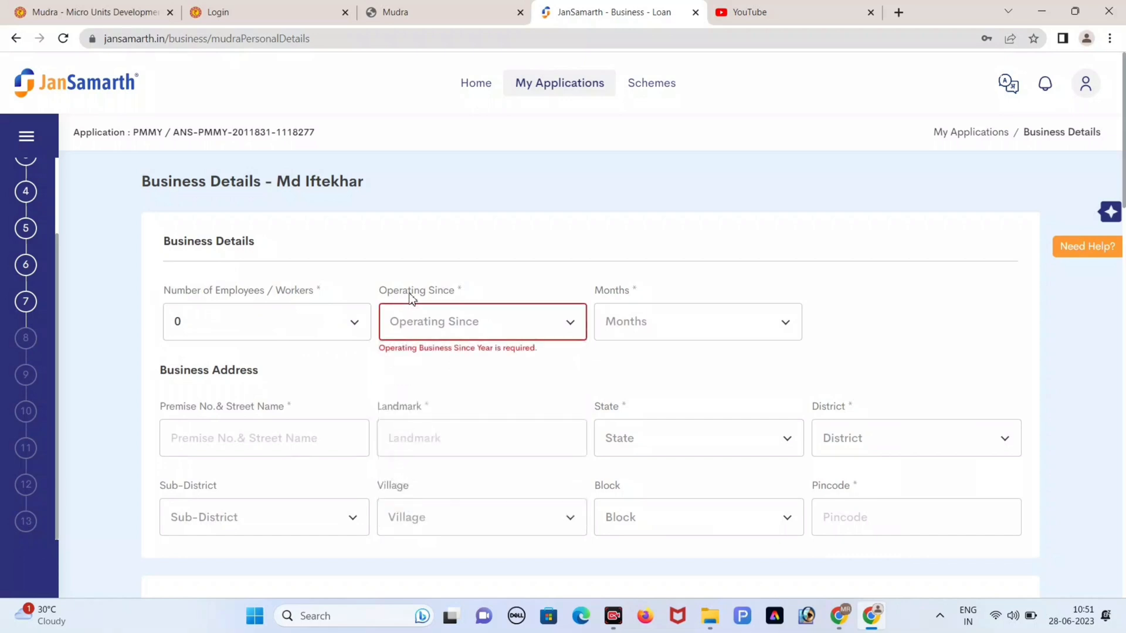
click(460, 324)
click(445, 396)
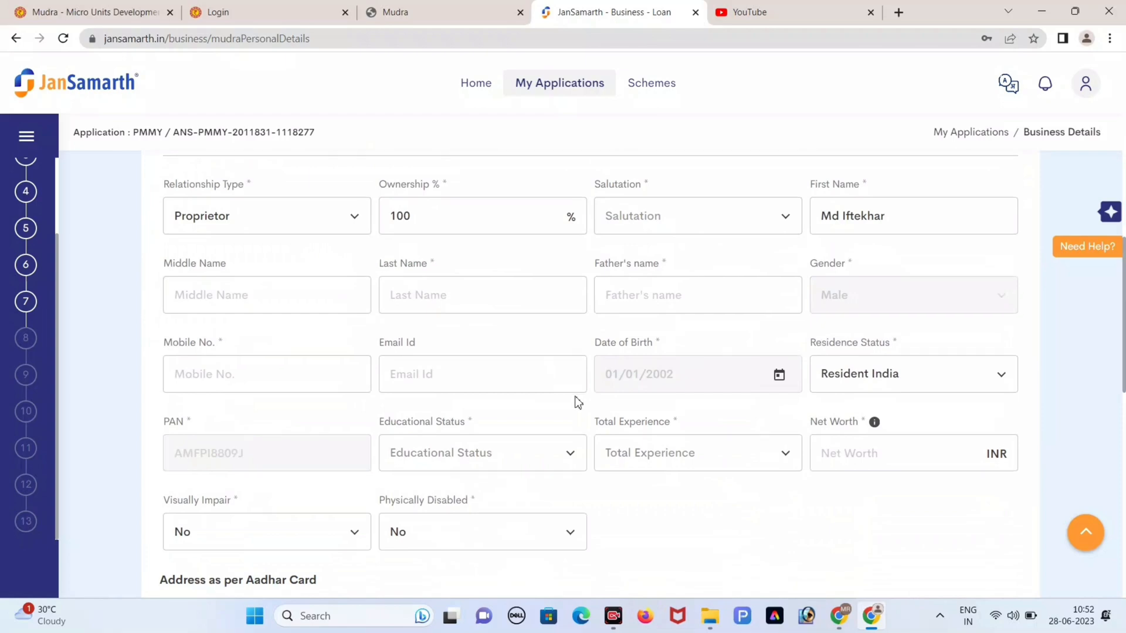
scroll(575, 402, down, 5)
scroll(575, 398, down, 5)
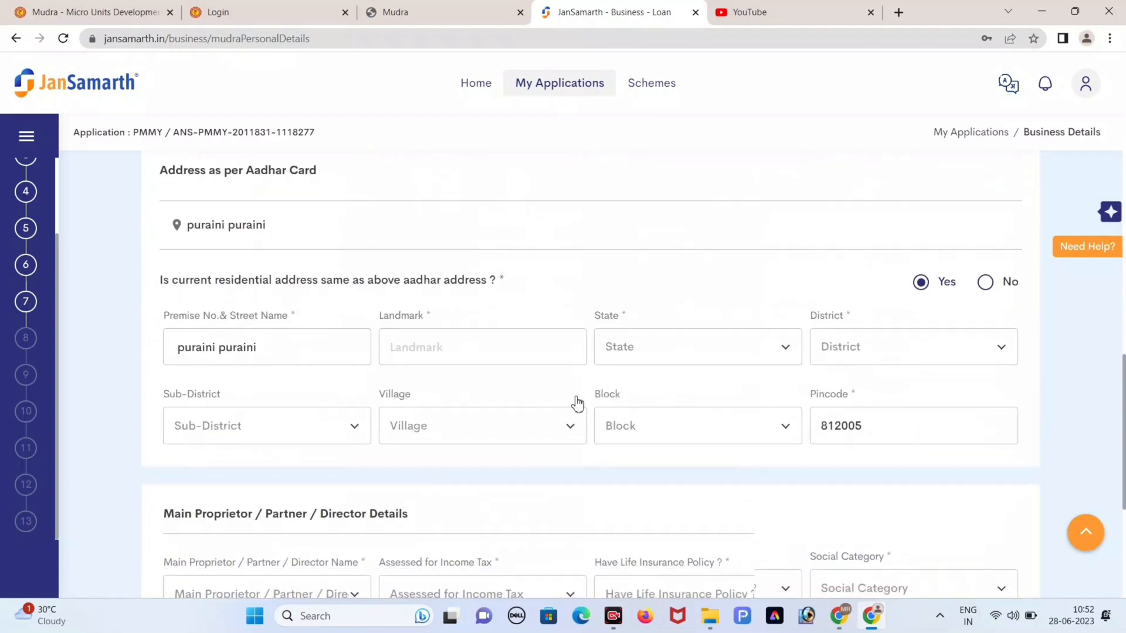
click(967, 459)
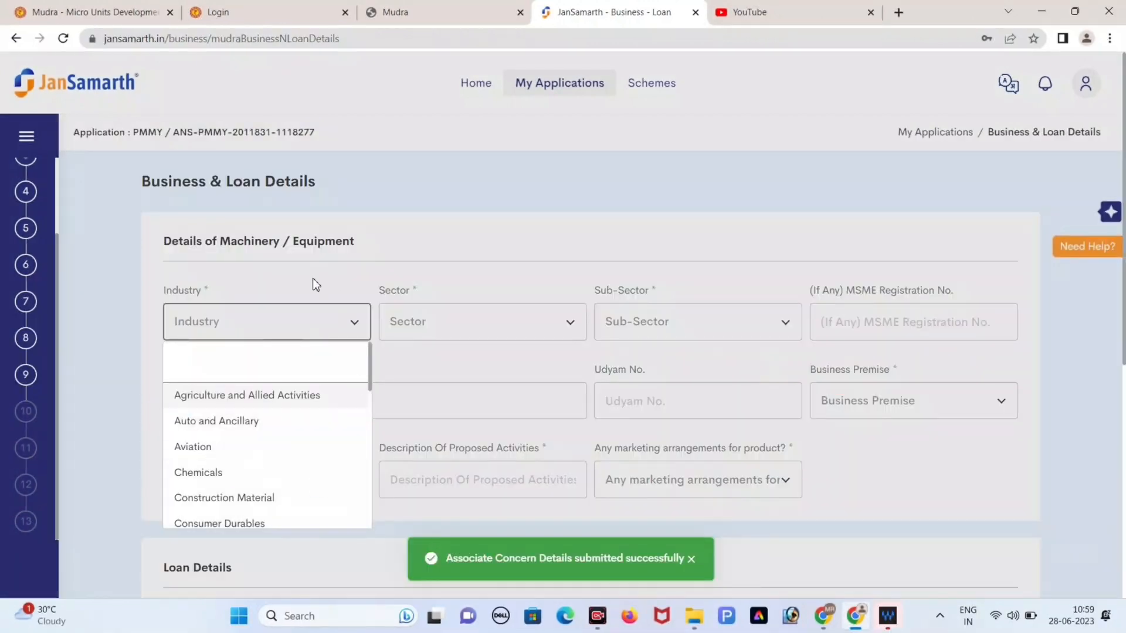
Step: Set Industry to Others and Sector to Business Services
text(BU)
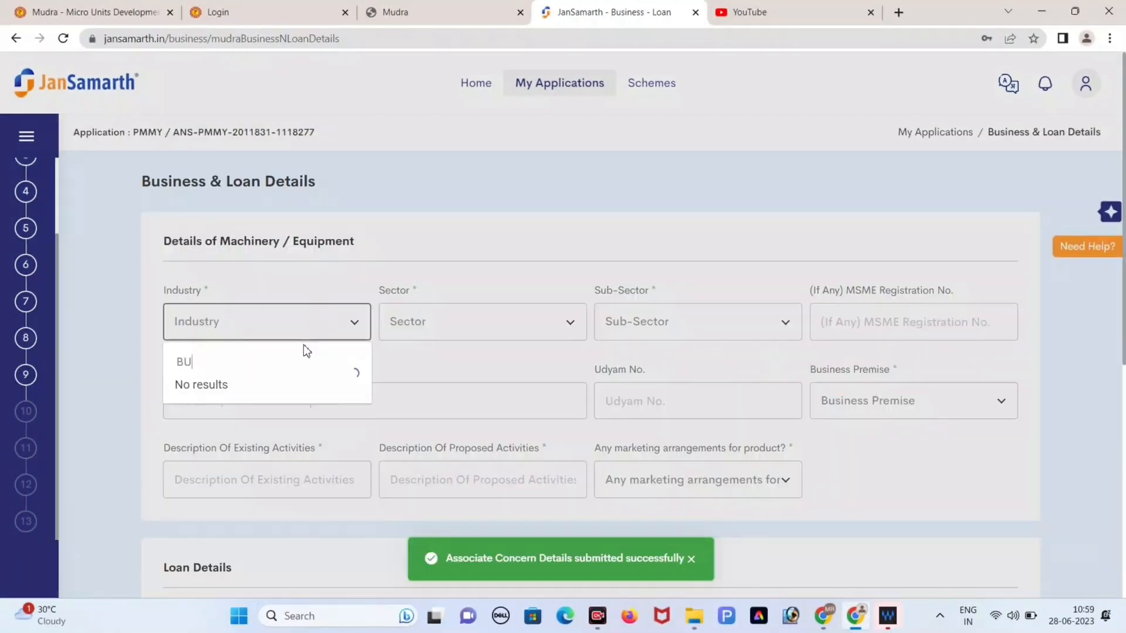
text(====)
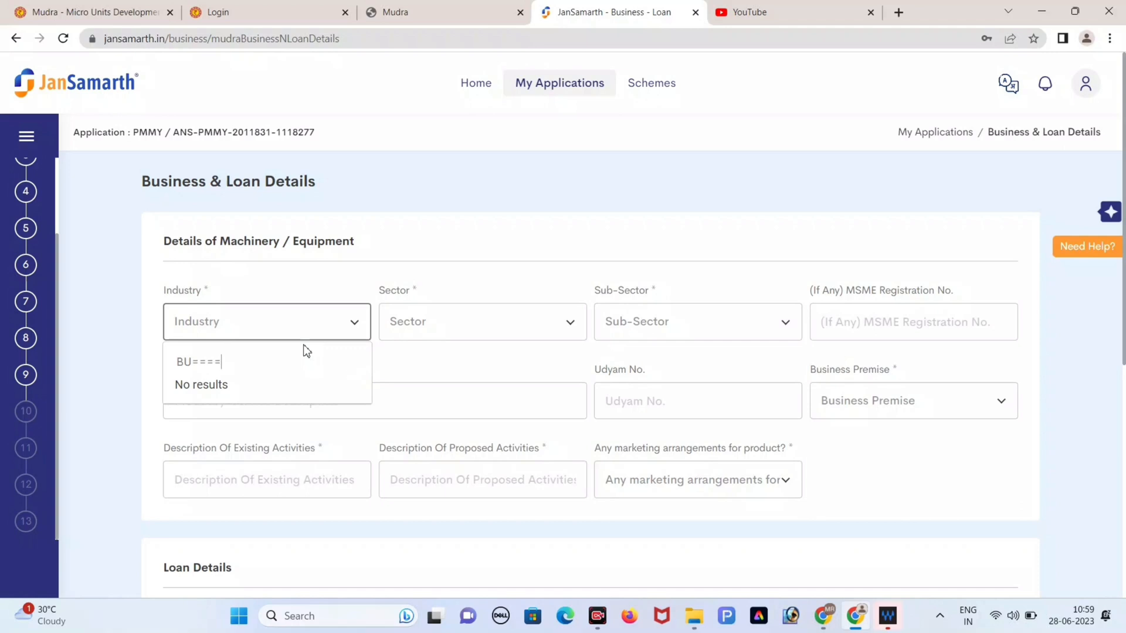
key(BackSpace)
key(BackSpace)
key(BackSpace)
key(BackSpace)
key(BackSpace)
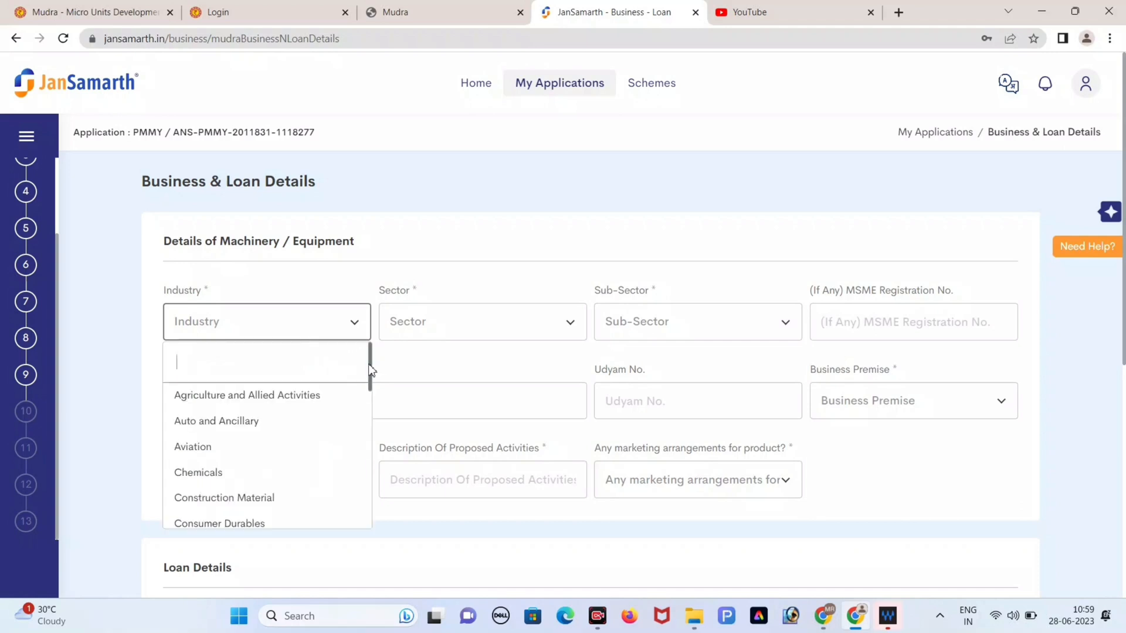
drag(370, 363, 388, 483)
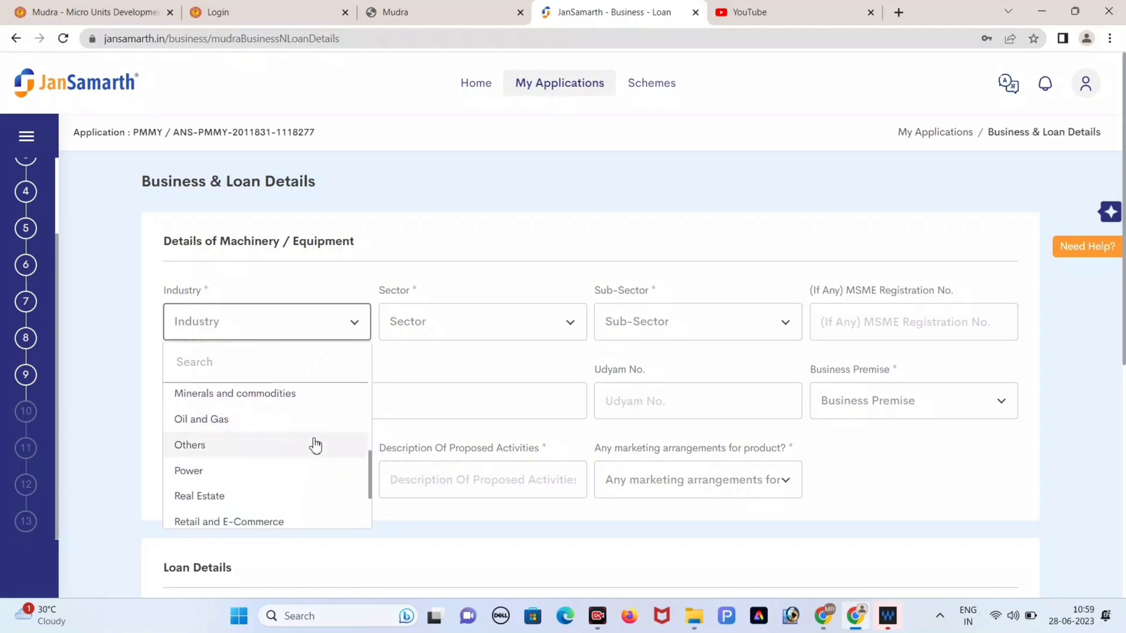
click(313, 442)
click(494, 328)
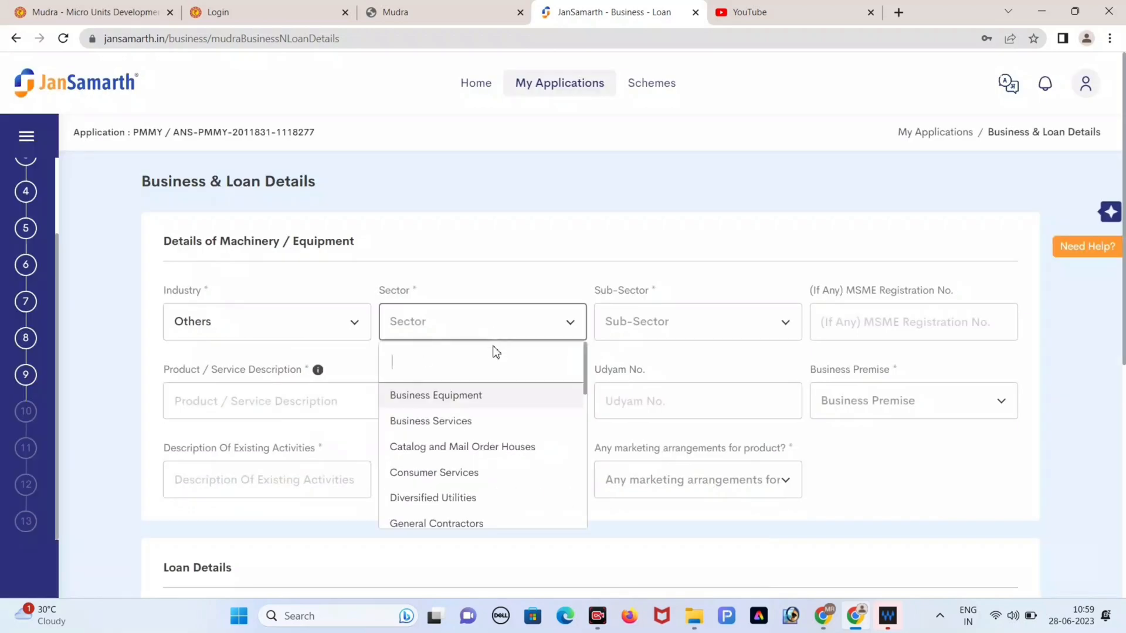
click(502, 411)
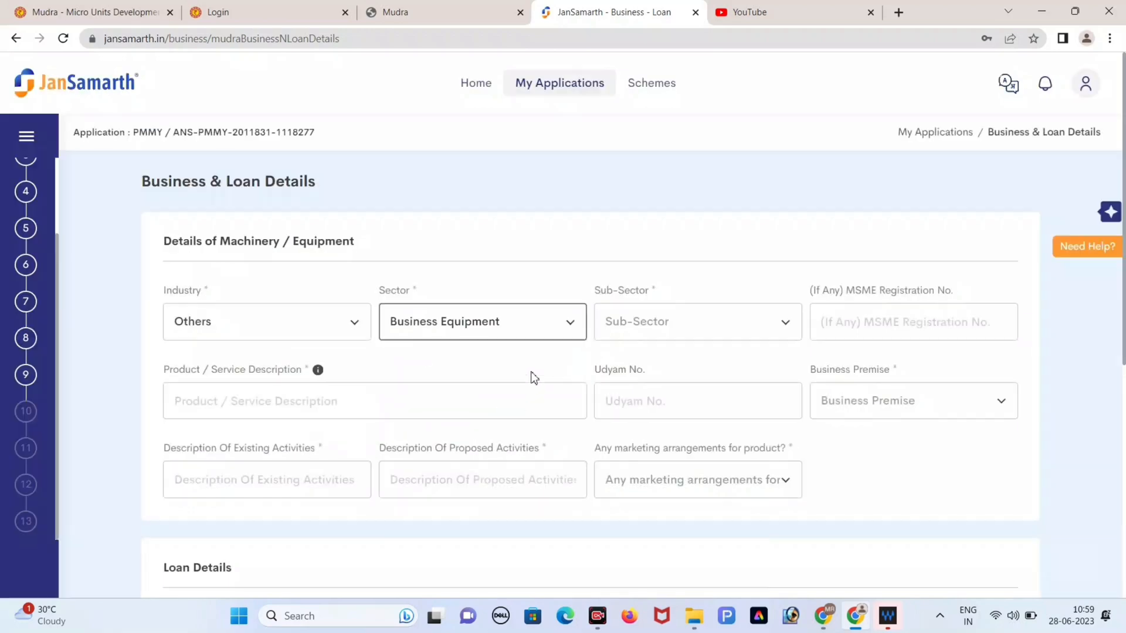
click(534, 334)
click(537, 427)
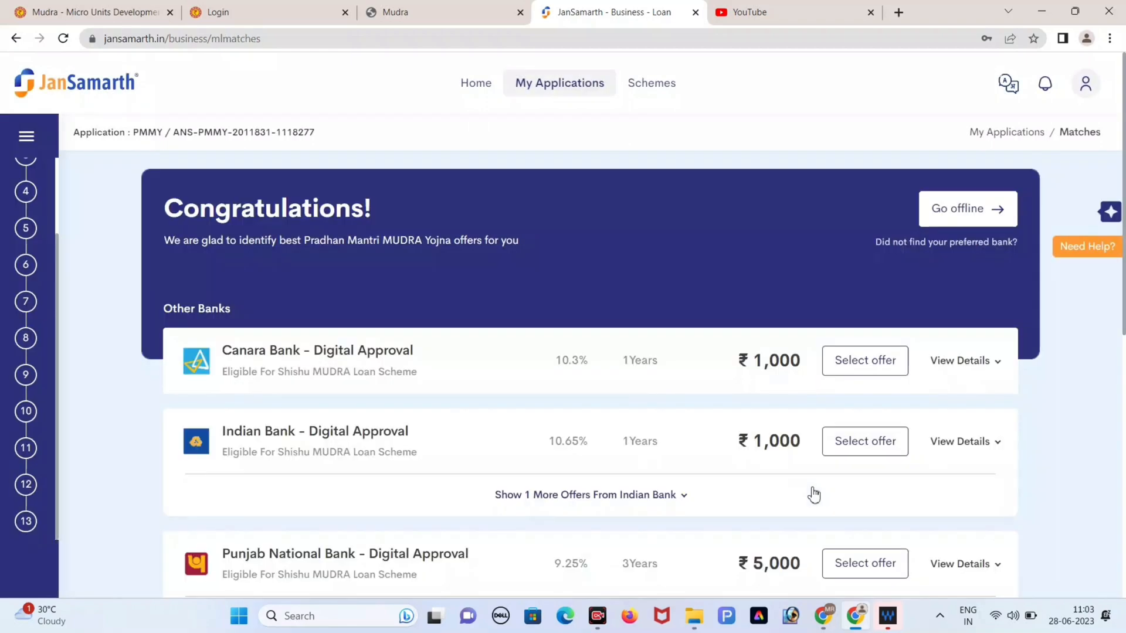
Step: Expand Punjab National Bank's extra offer and select its ₹5,000, 3-year loan
scroll(814, 495, down, 1)
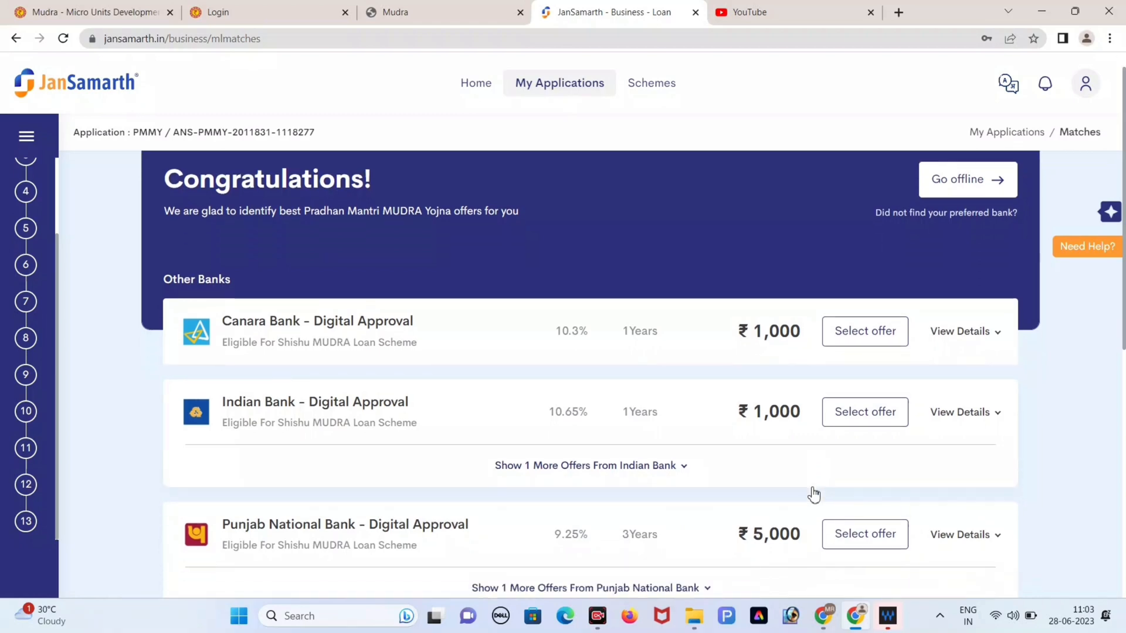
scroll(814, 496, down, 8)
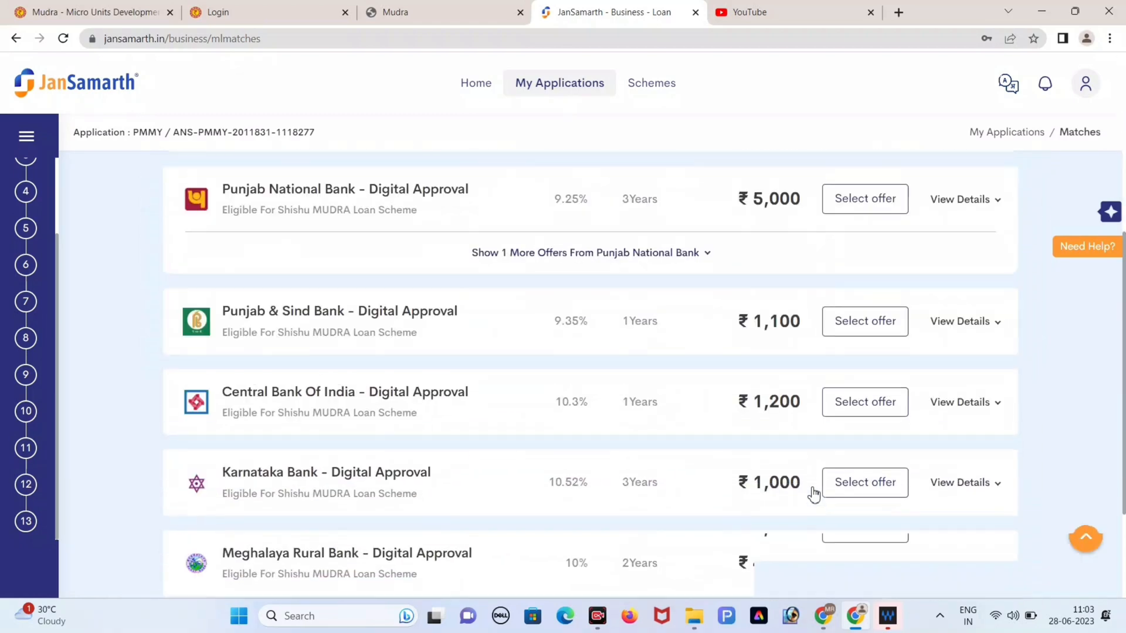
scroll(814, 494, up, 9)
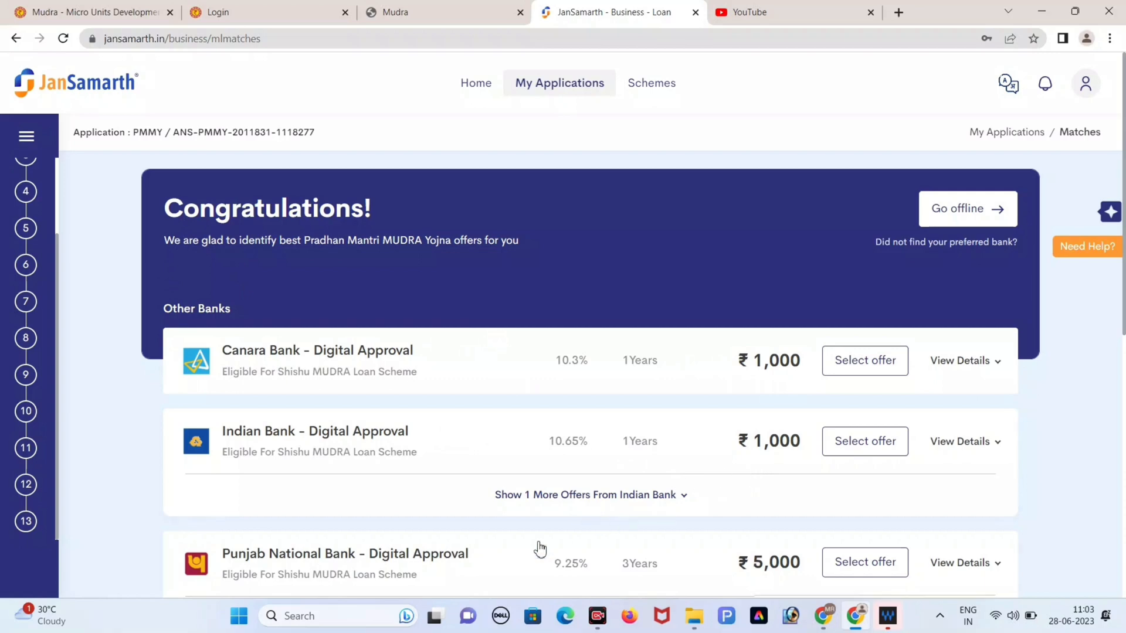
scroll(540, 550, down, 5)
scroll(540, 550, down, 3)
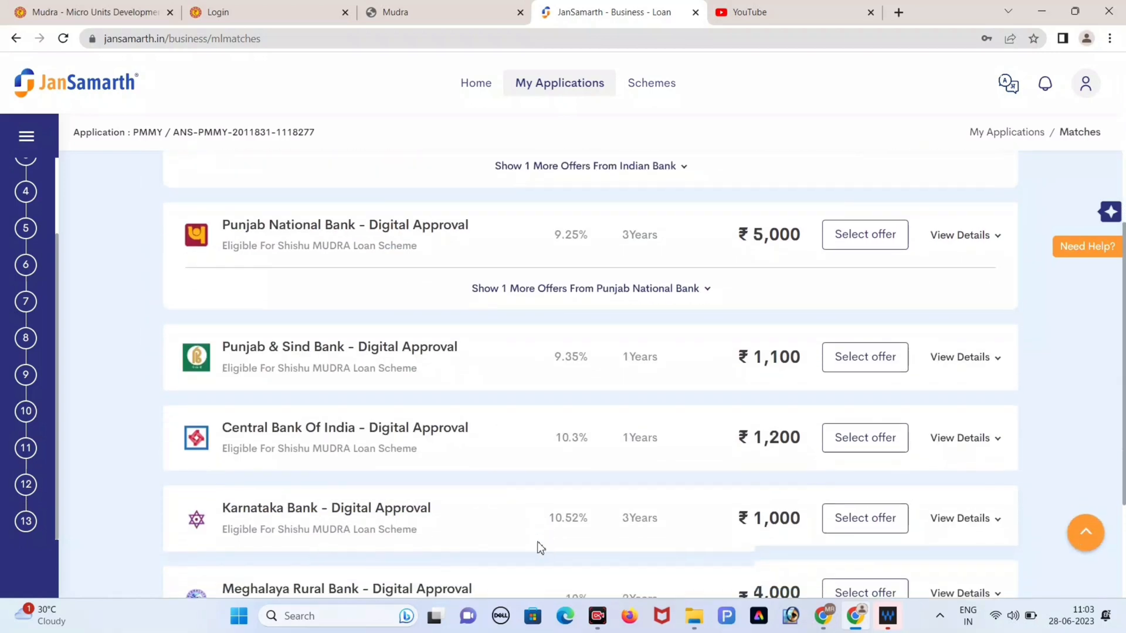
scroll(537, 540, up, 4)
scroll(539, 542, up, 1)
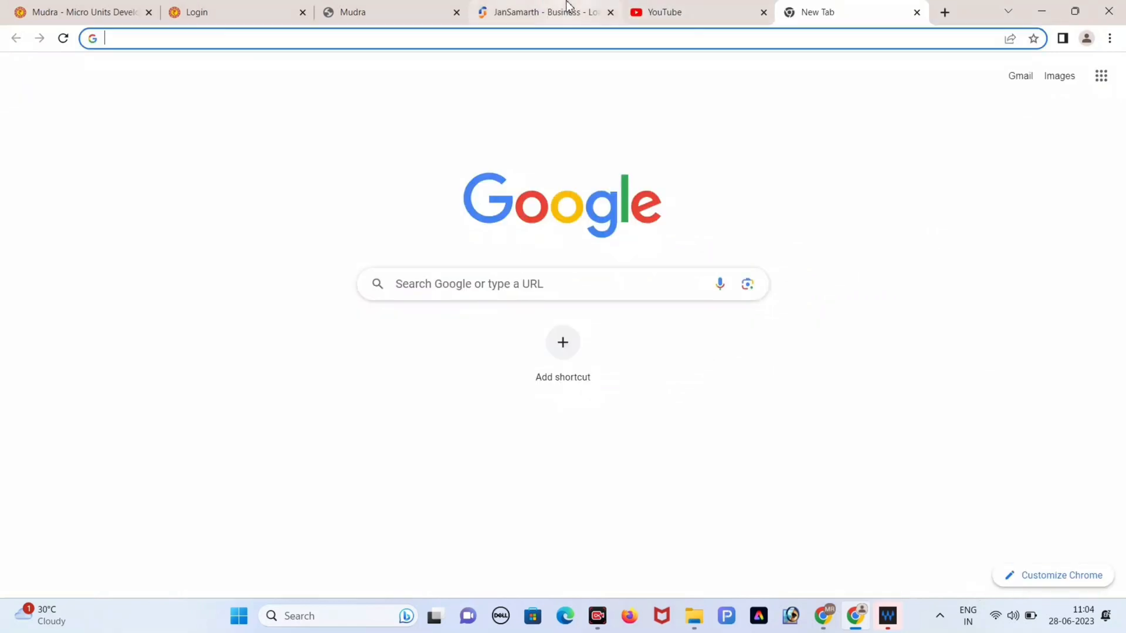
click(568, 7)
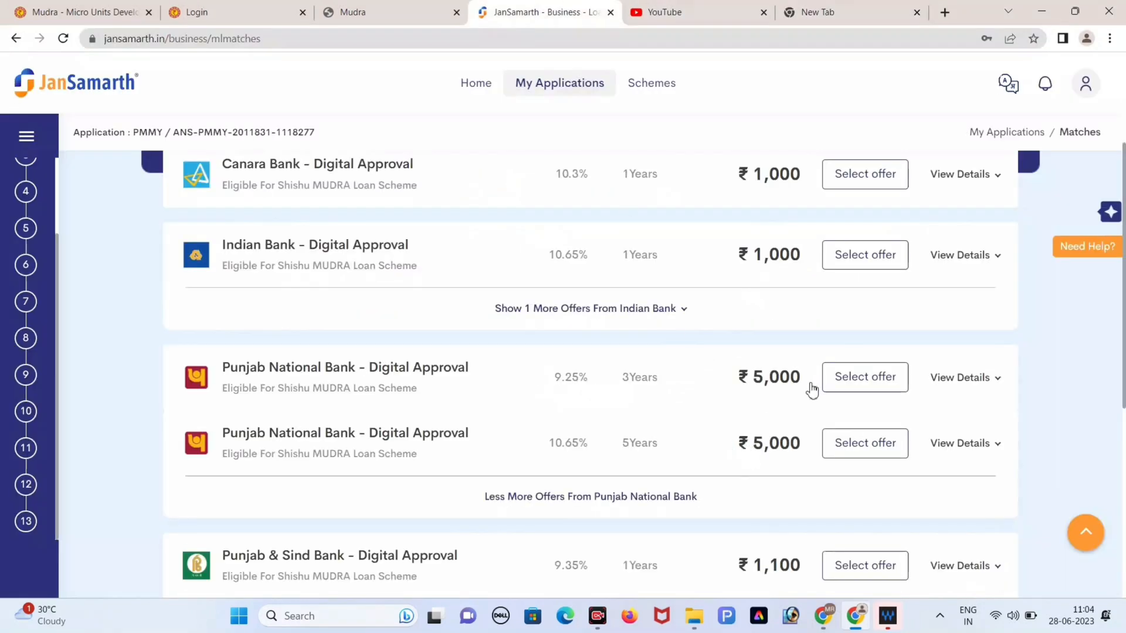
click(833, 379)
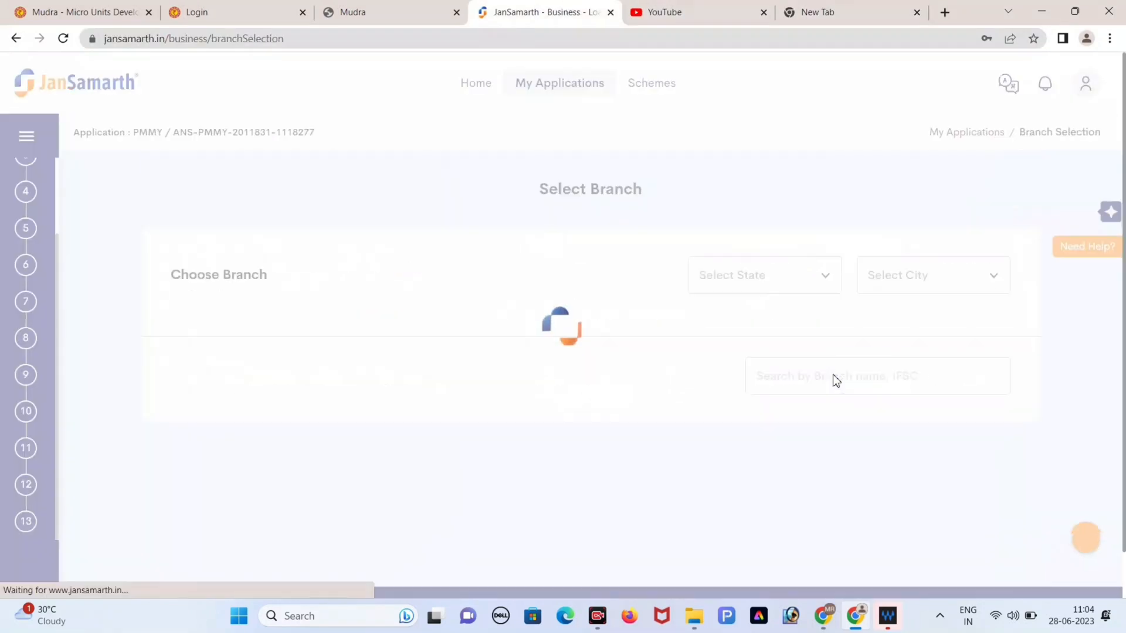
Step: Set the state to Bihar and the city to Bhagalpur
click(745, 286)
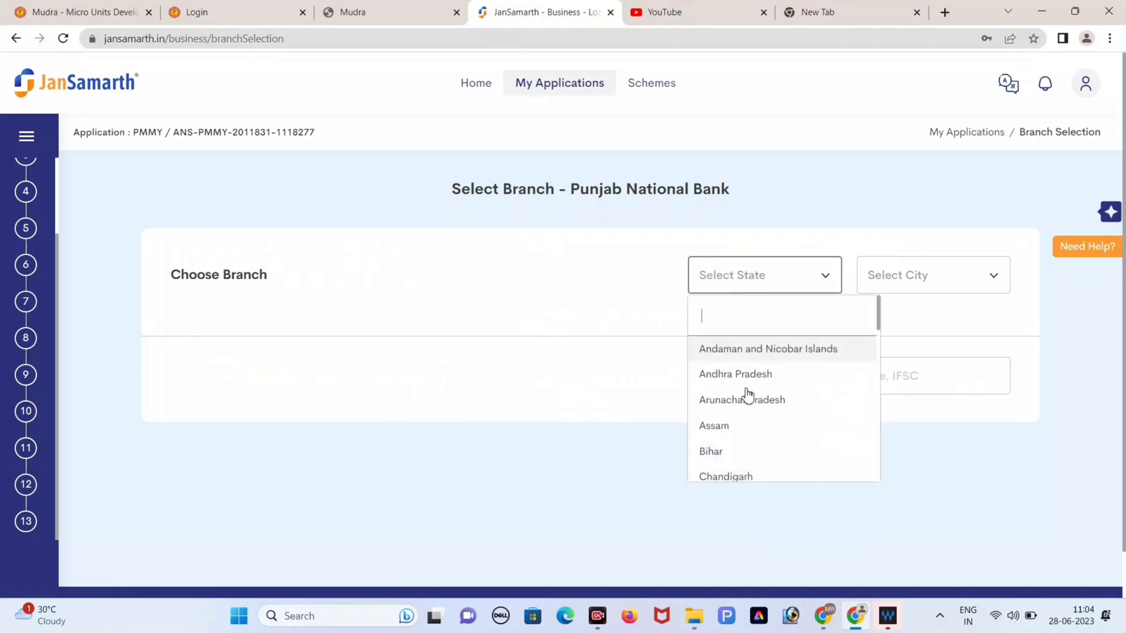
click(735, 452)
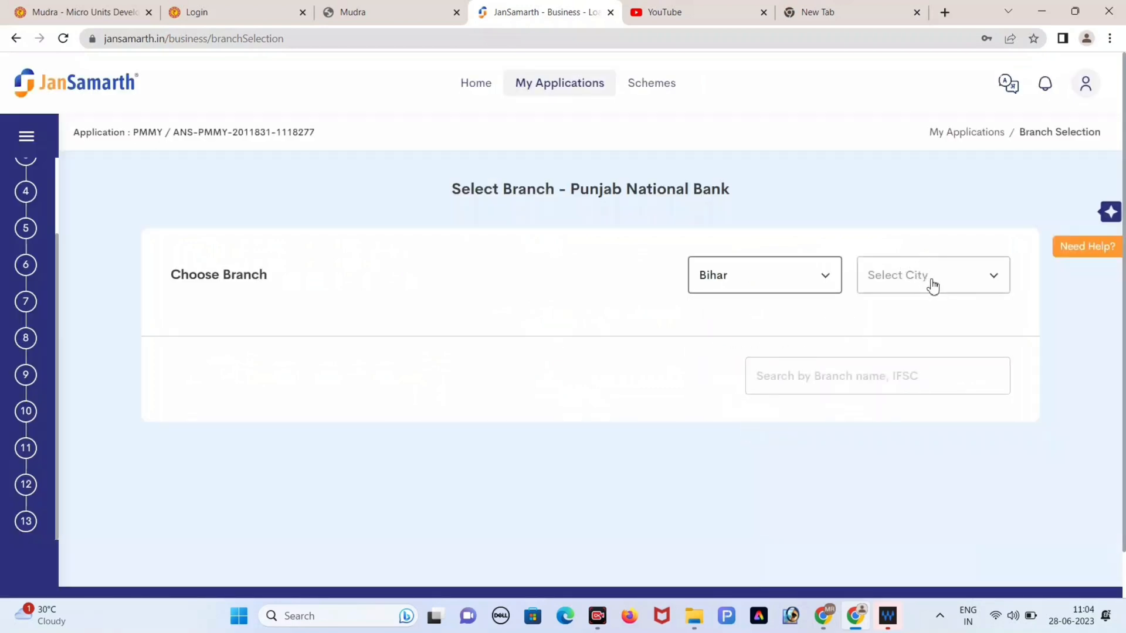
click(933, 286)
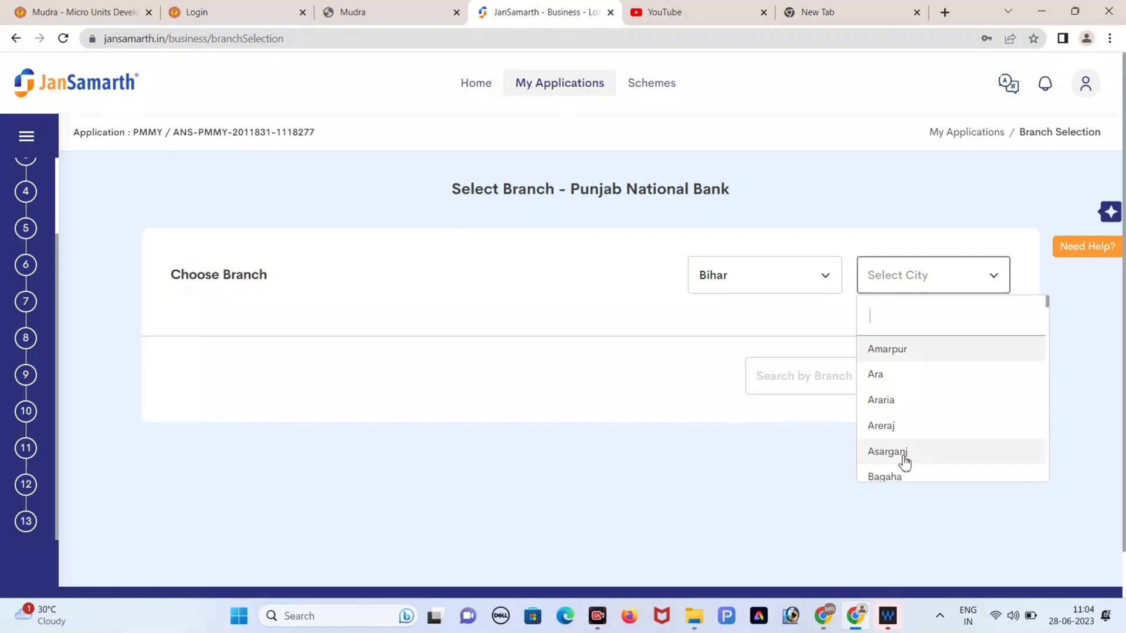
text(bh)
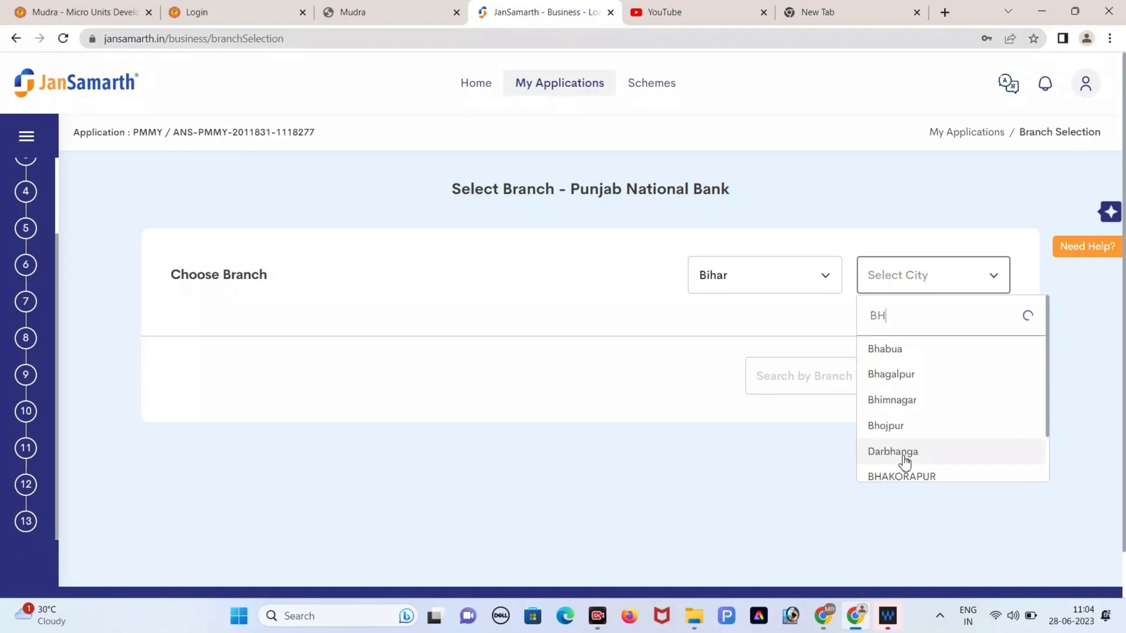
click(941, 367)
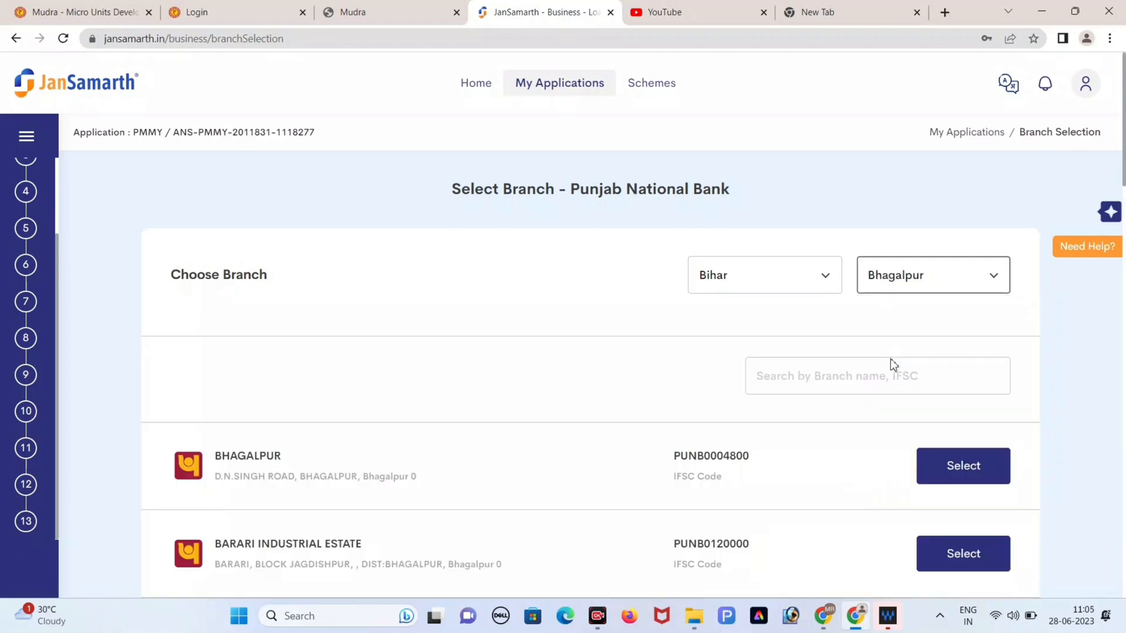
Step: Select Punjab National Bank's BHAGALPUR branch on D.N. Singh Road
click(752, 344)
scroll(754, 350, down, 5)
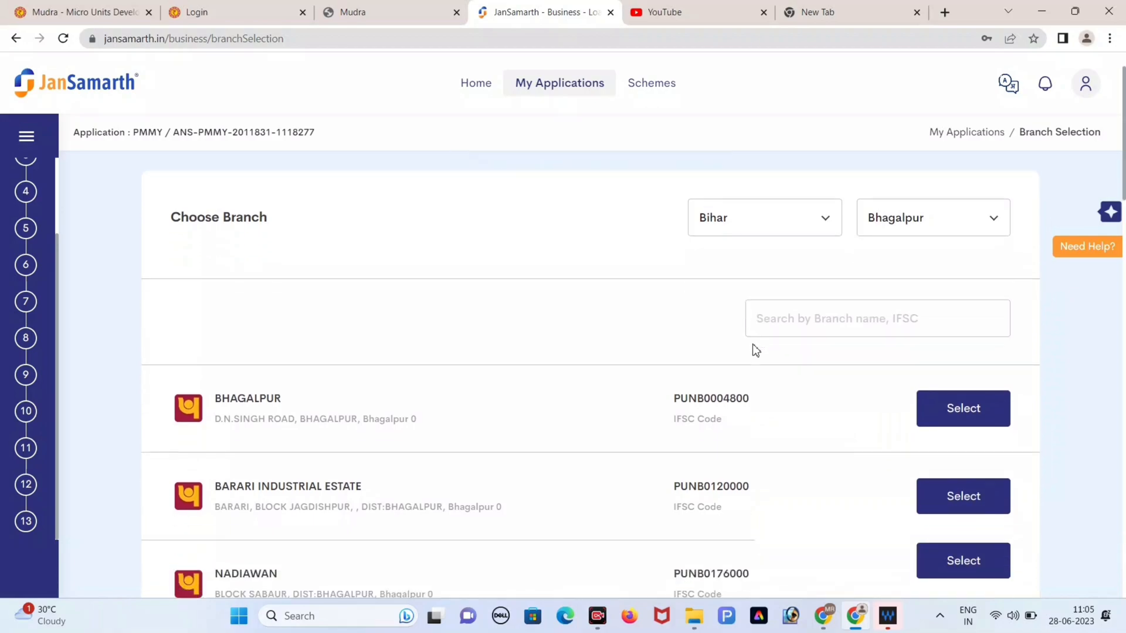
scroll(755, 350, down, 15)
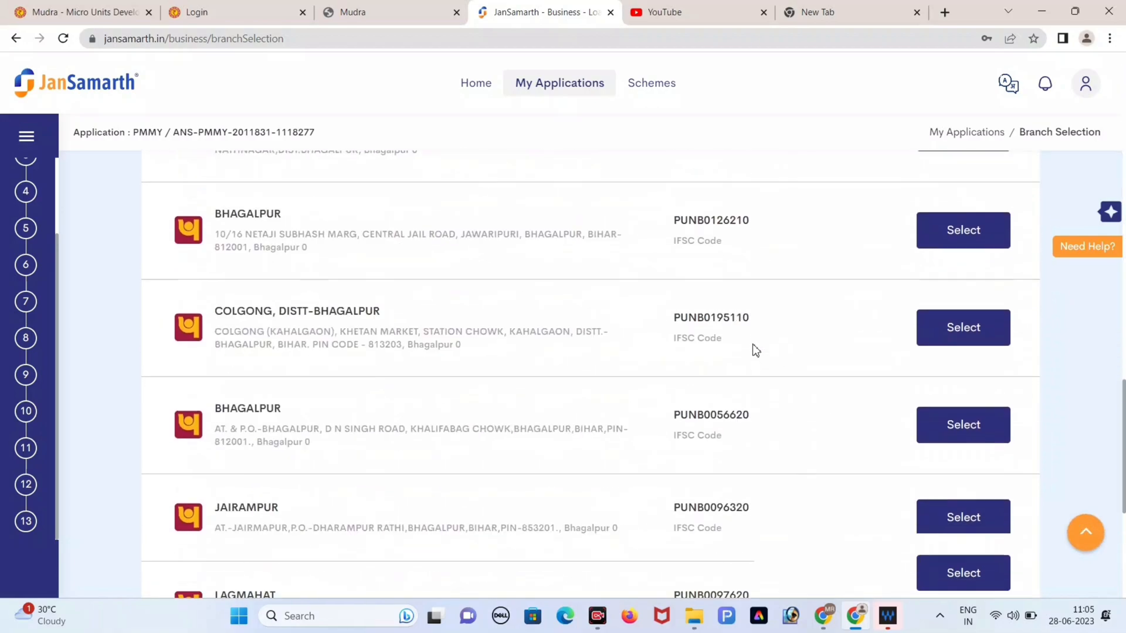
scroll(756, 350, up, 1)
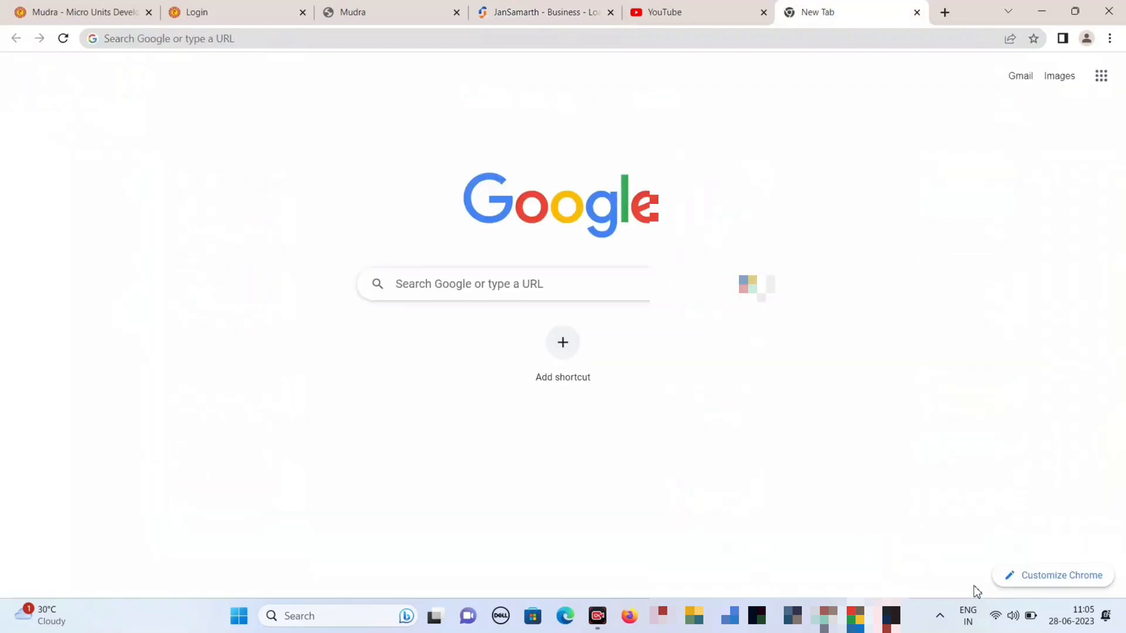
click(563, 9)
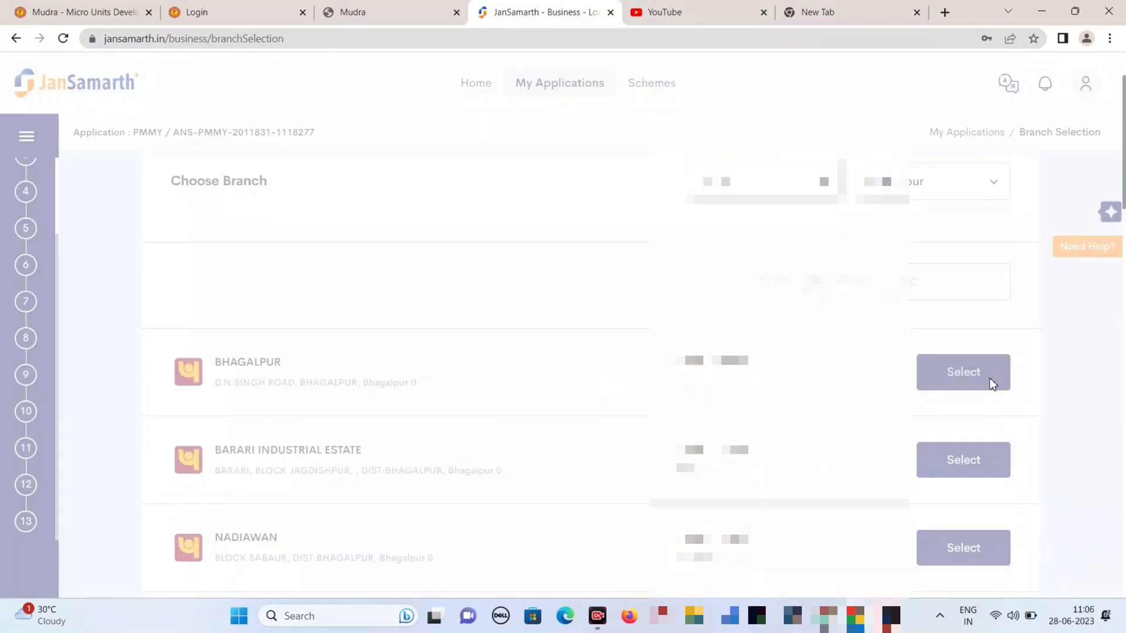
click(990, 378)
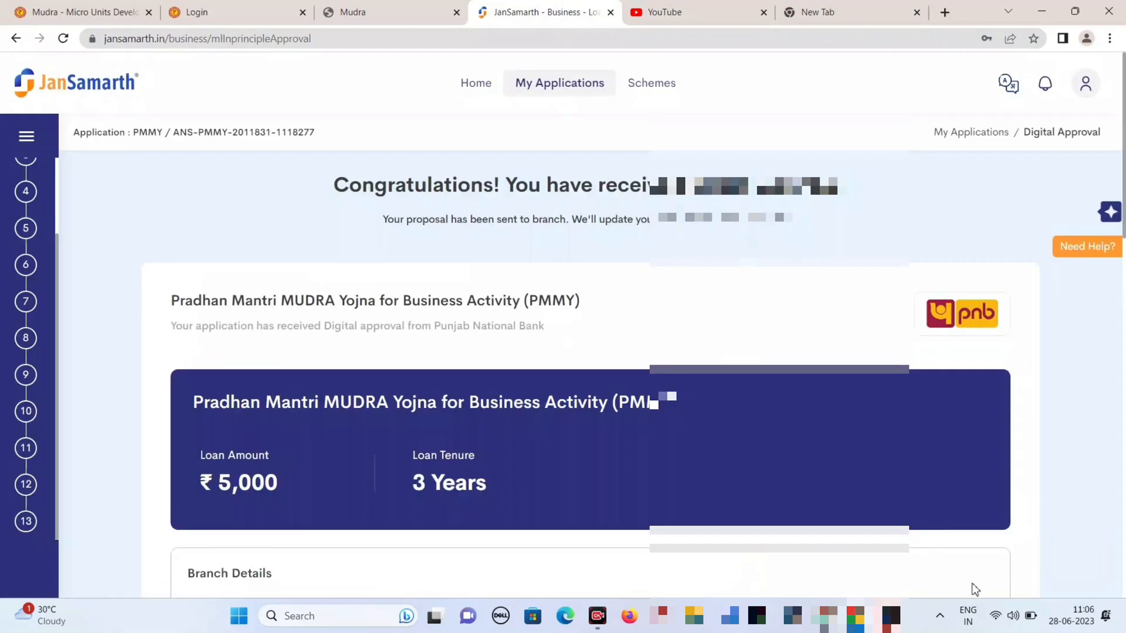
Step: Download the Digital Approval letter and open DigitalApproval_Letter.pdf
scroll(975, 589, down, 4)
scroll(590, 375, down, 1)
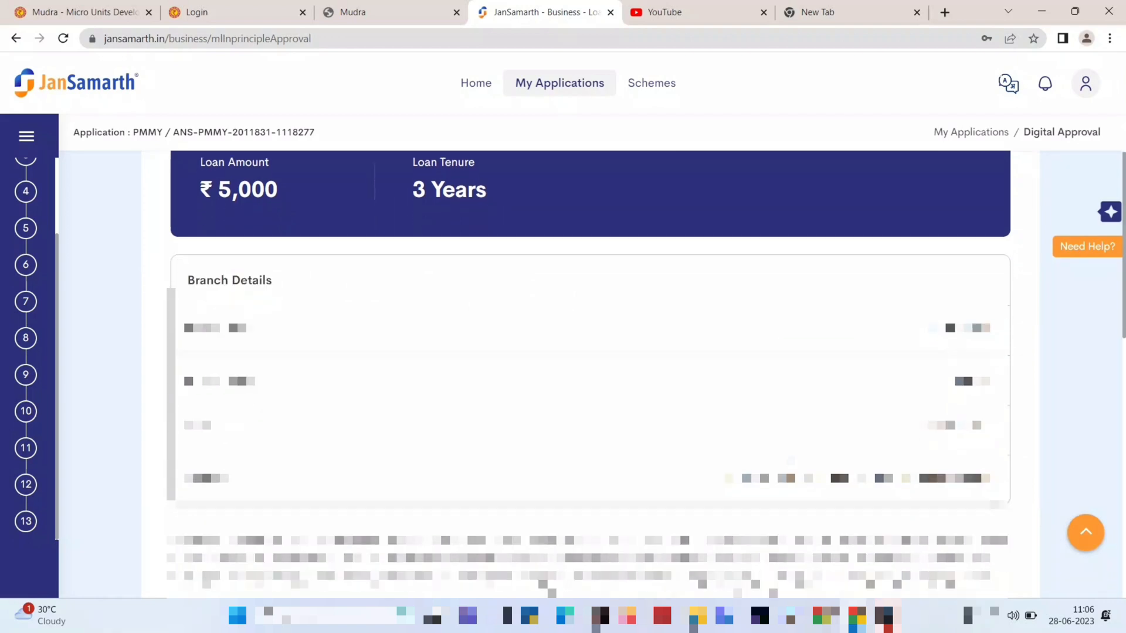
scroll(590, 376, up, 3)
scroll(388, 166, up, 1)
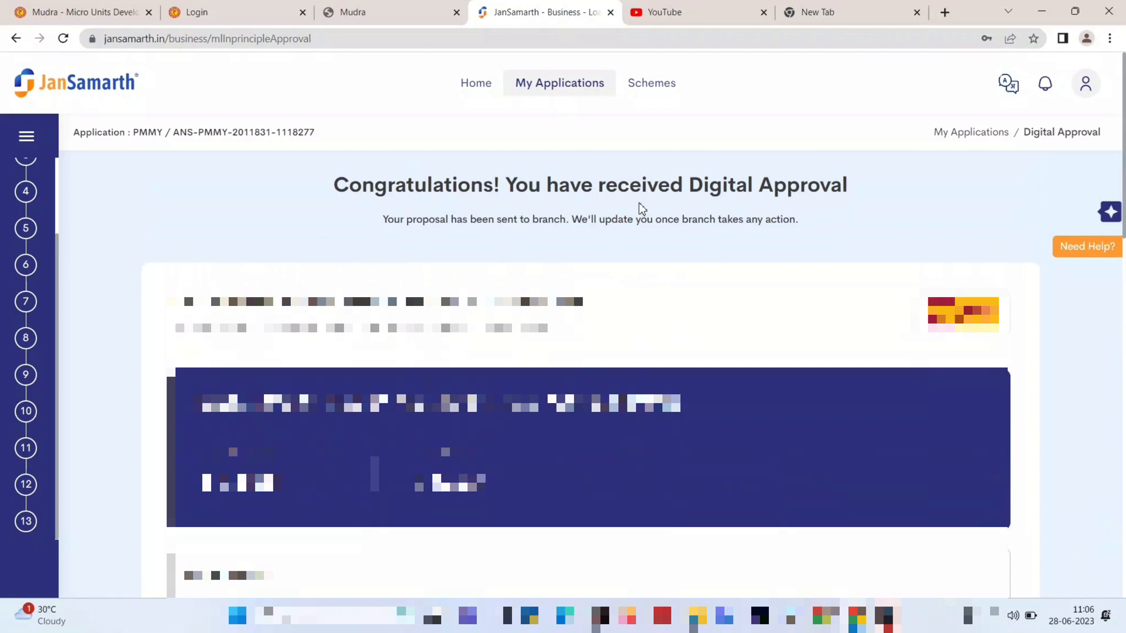
scroll(651, 251, down, 1)
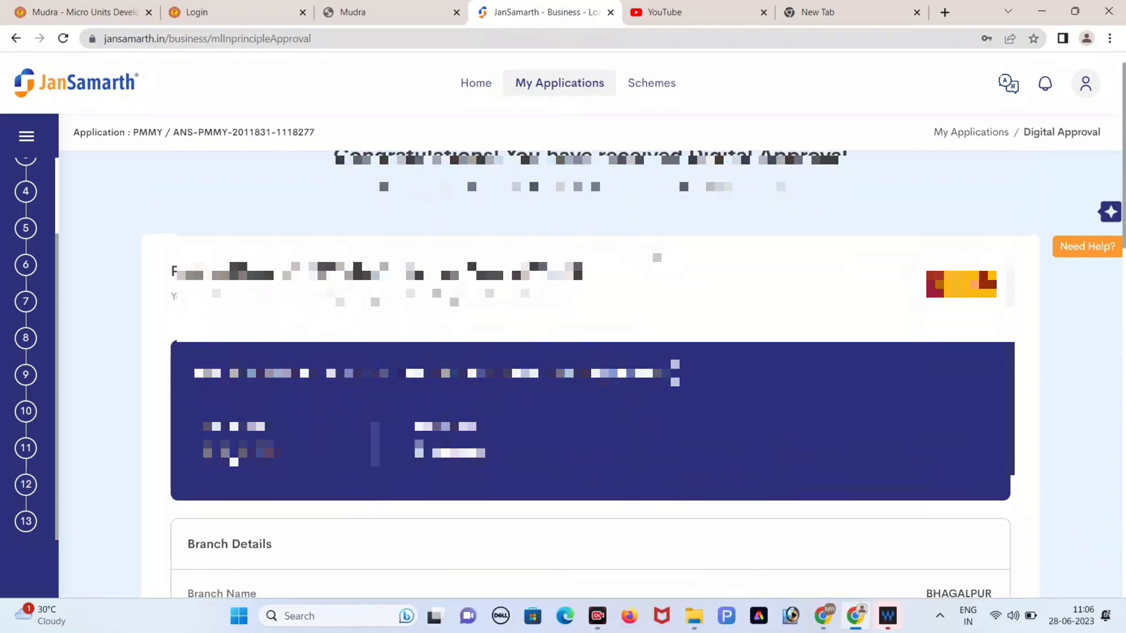
scroll(656, 258, down, 7)
click(970, 520)
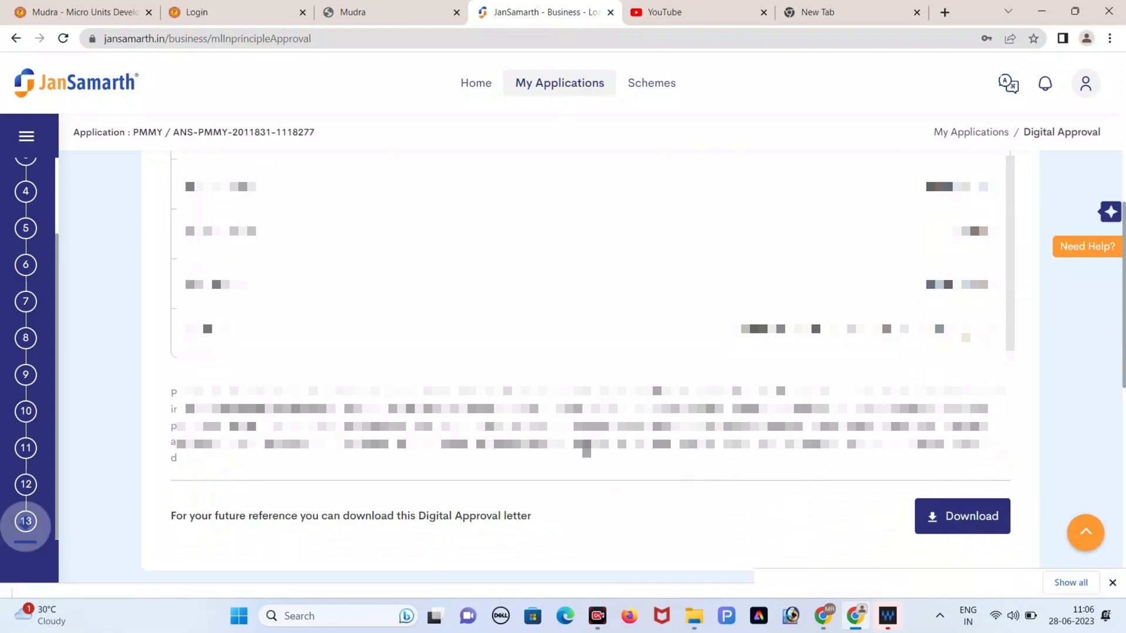
click(94, 575)
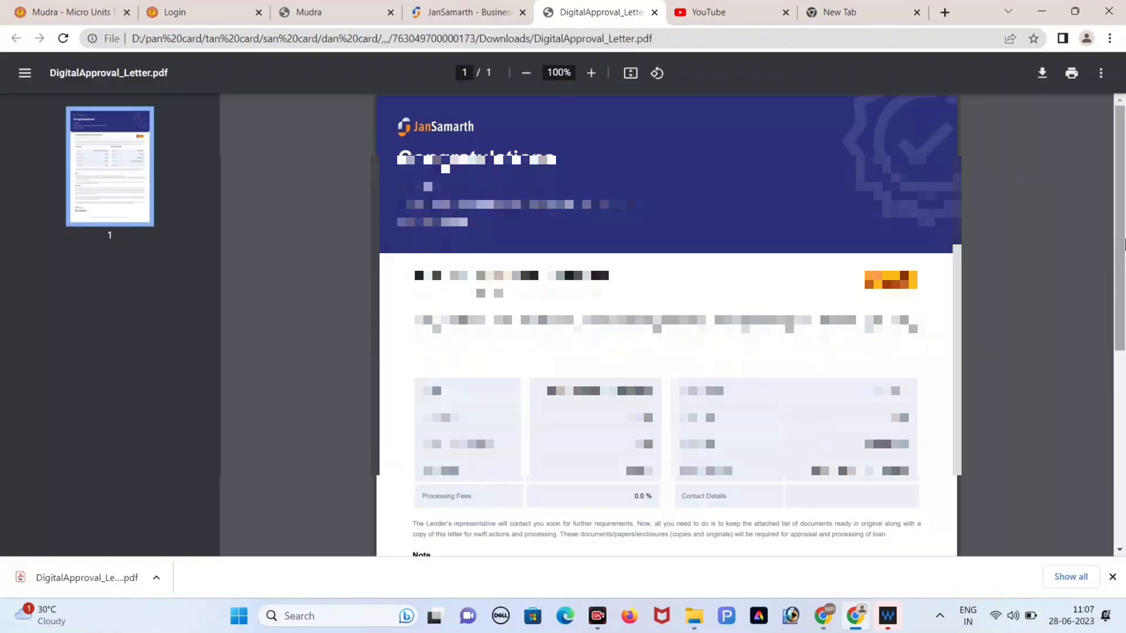
Step: Review the letter's 3.0-year tenure and 0.0% fees, then return to JanSamarth
click(1121, 484)
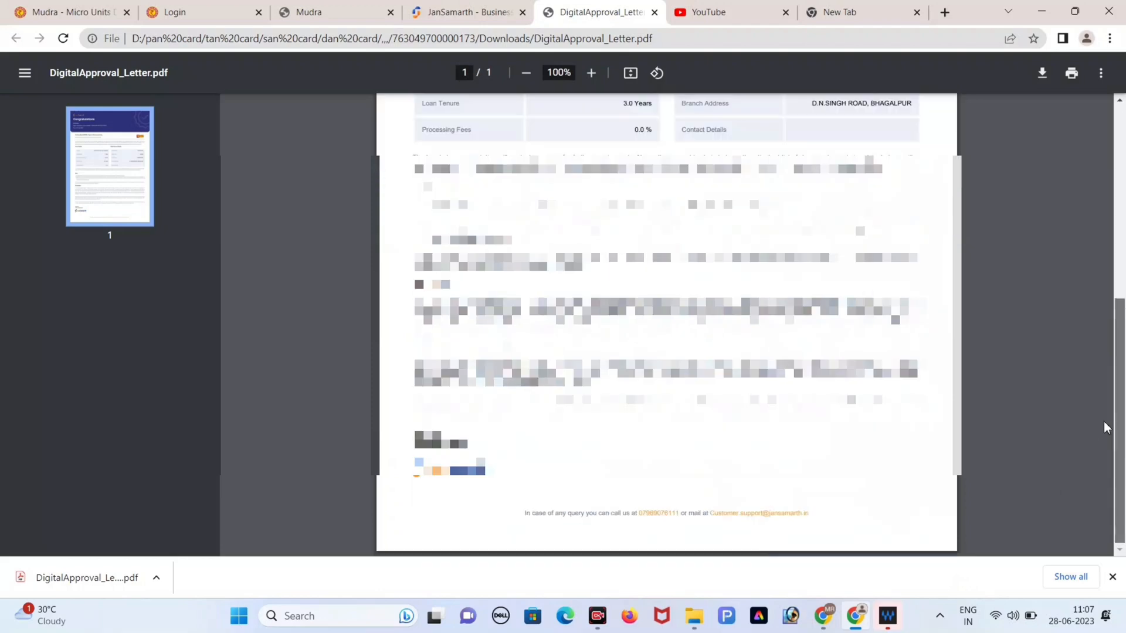
scroll(1116, 332, up, 4)
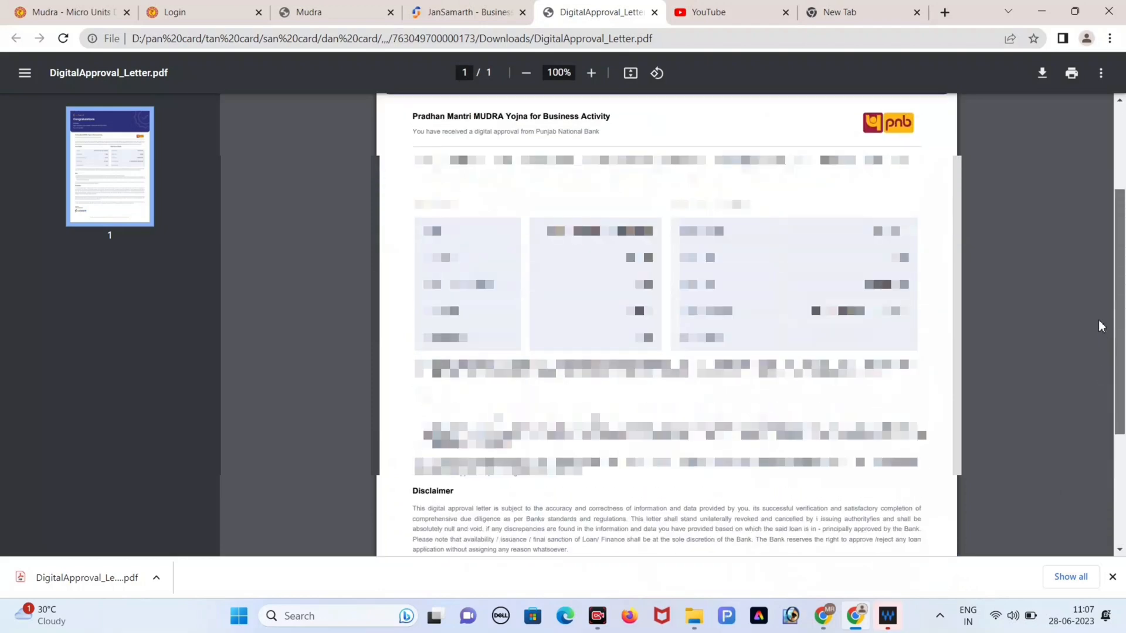
scroll(1112, 251, up, 3)
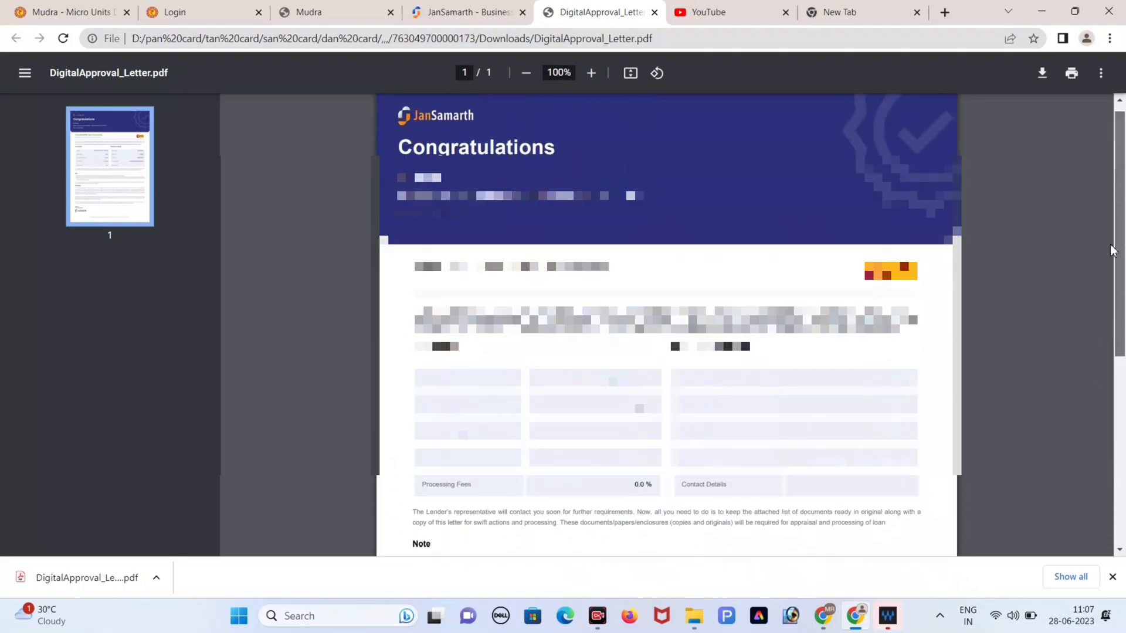
scroll(1113, 251, up, 1)
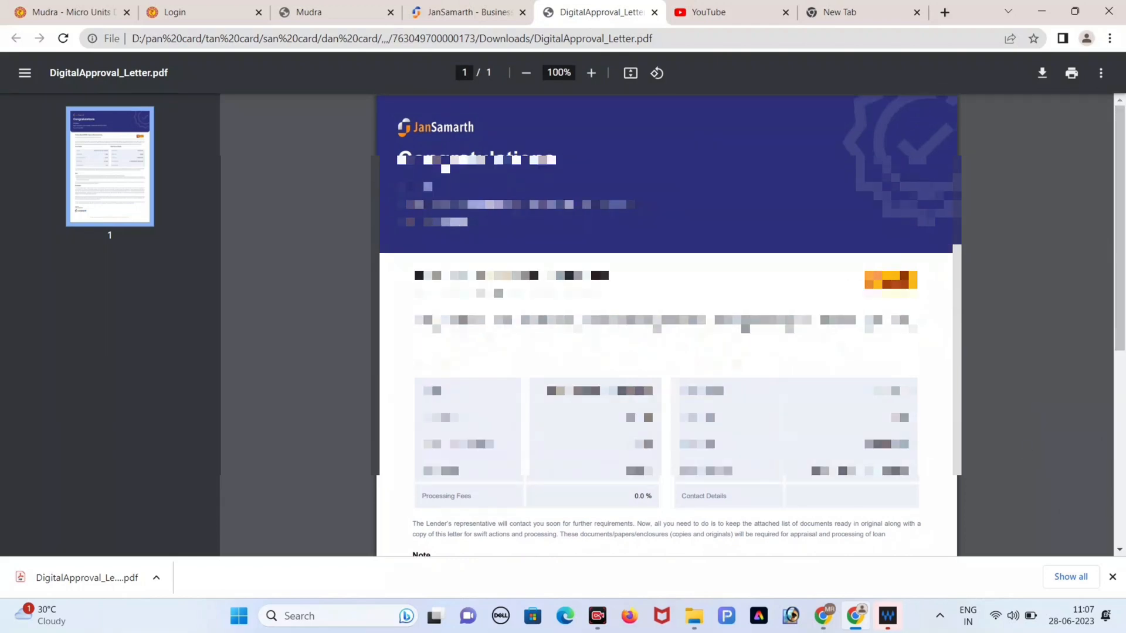
click(471, 7)
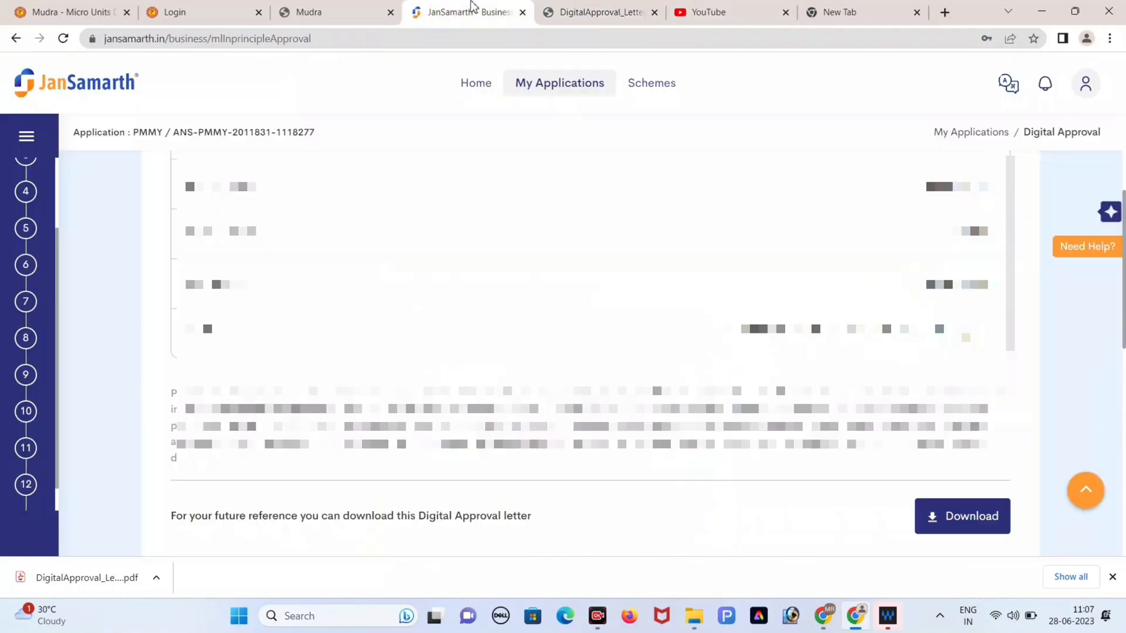
Step: Go to Upload Documents from the bottom of the Digital Approval page
scroll(803, 595, down, 5)
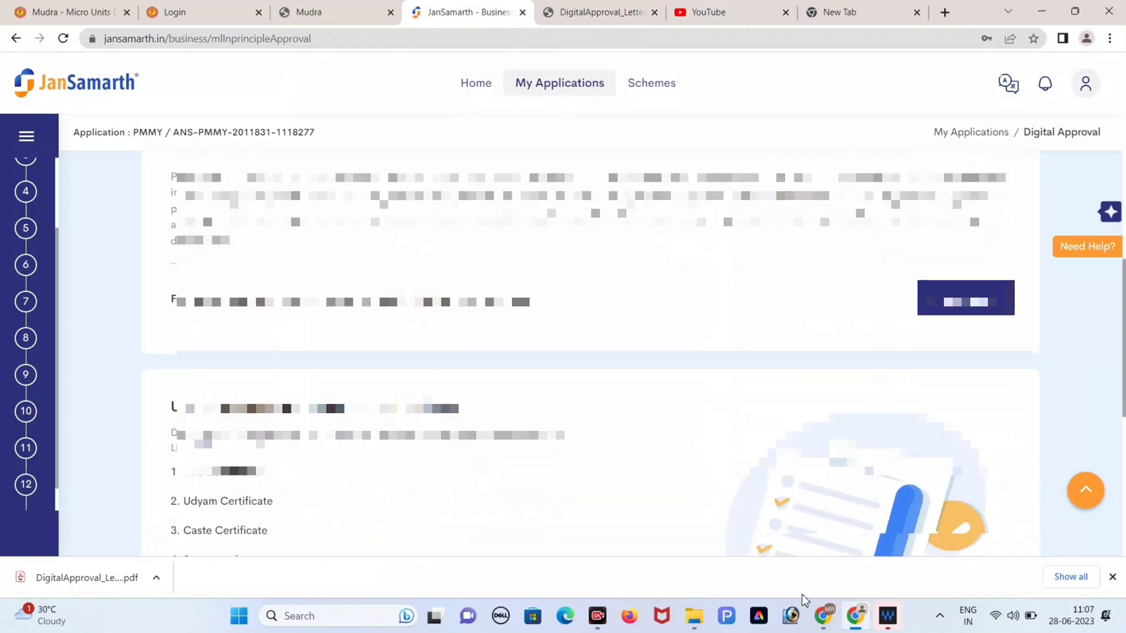
scroll(801, 594, down, 5)
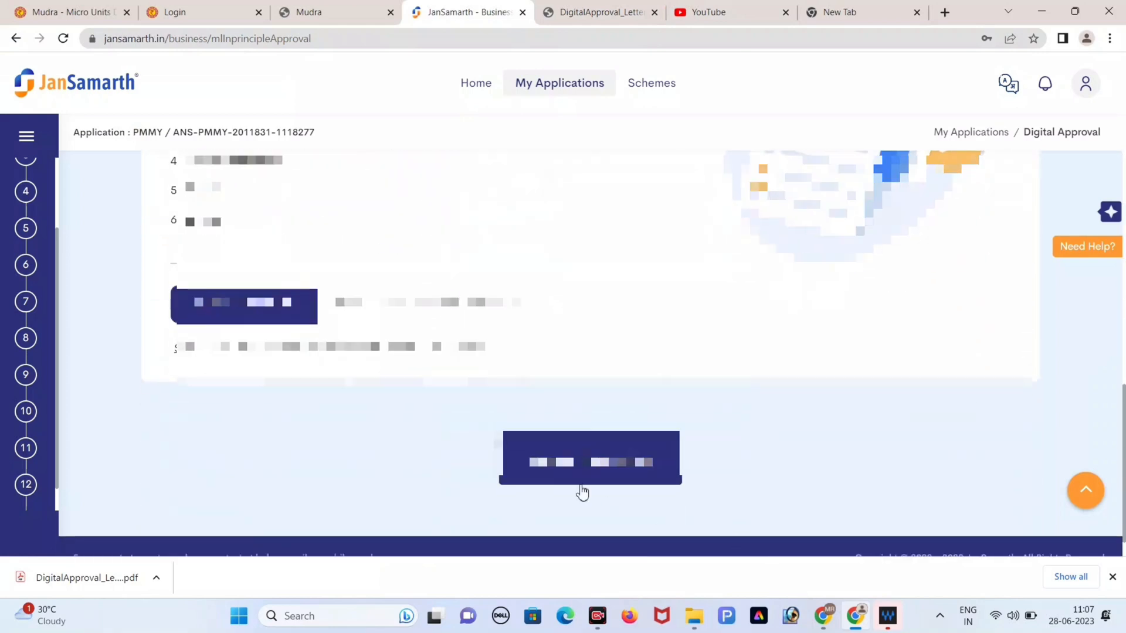
scroll(581, 491, up, 3)
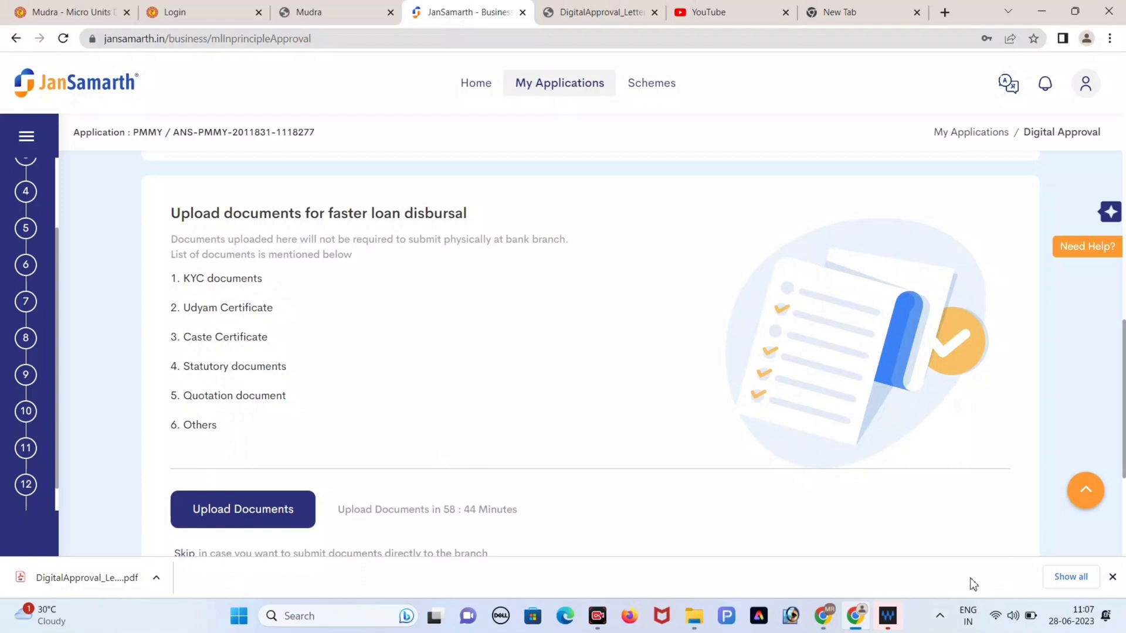
scroll(755, 493, down, 3)
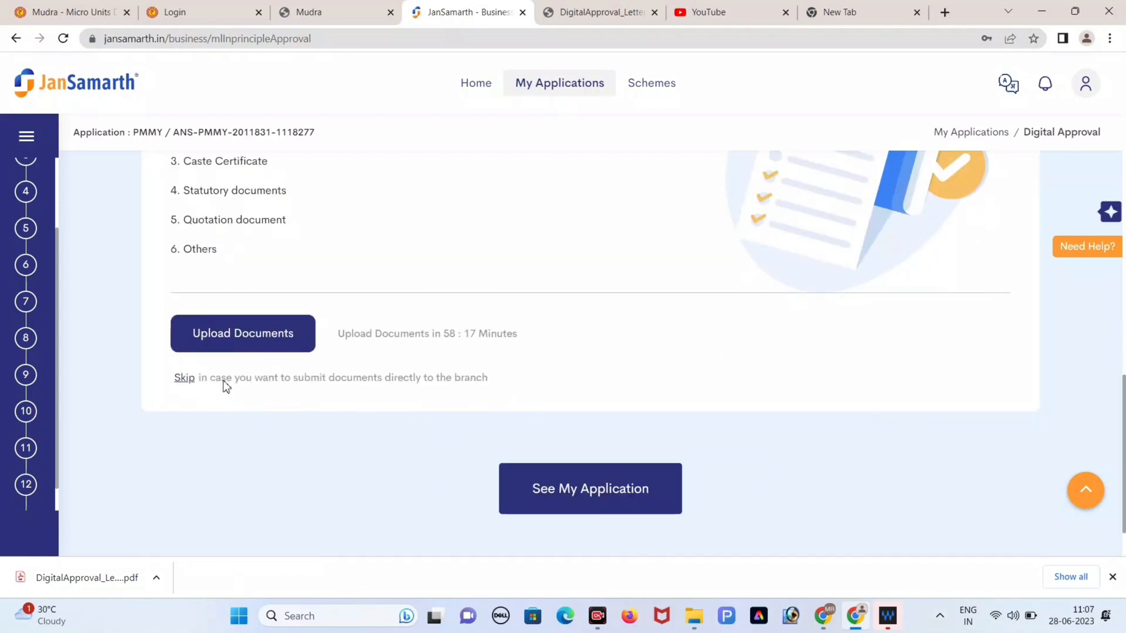
click(258, 347)
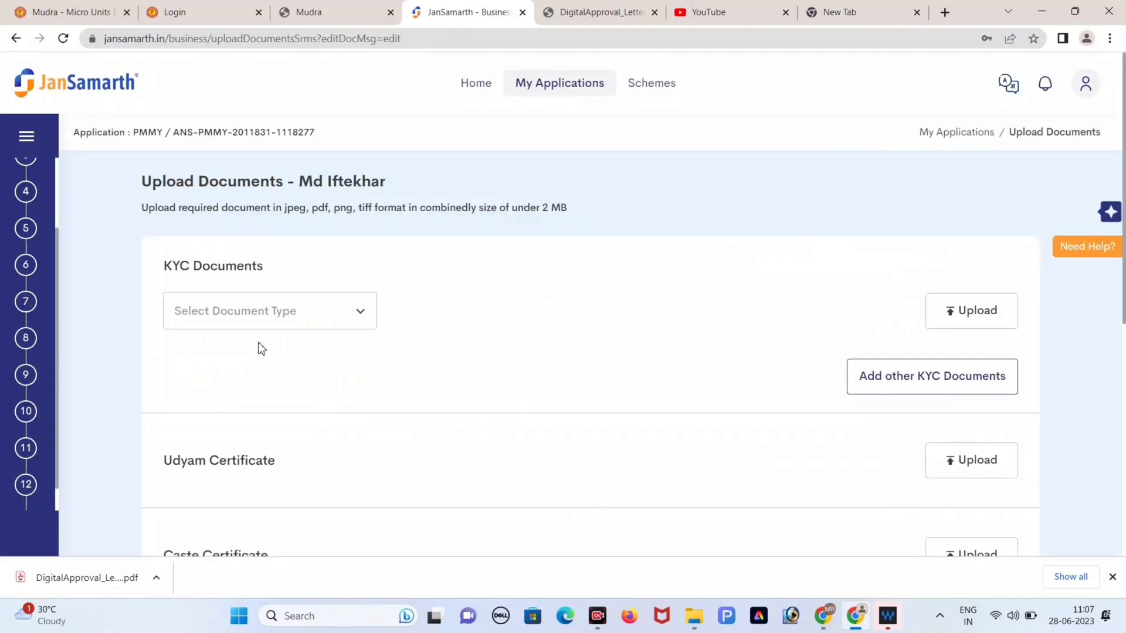
Step: Scroll through My Applications to review the Completed ₹5,000 PMMY loan application
scroll(262, 347, down, 1)
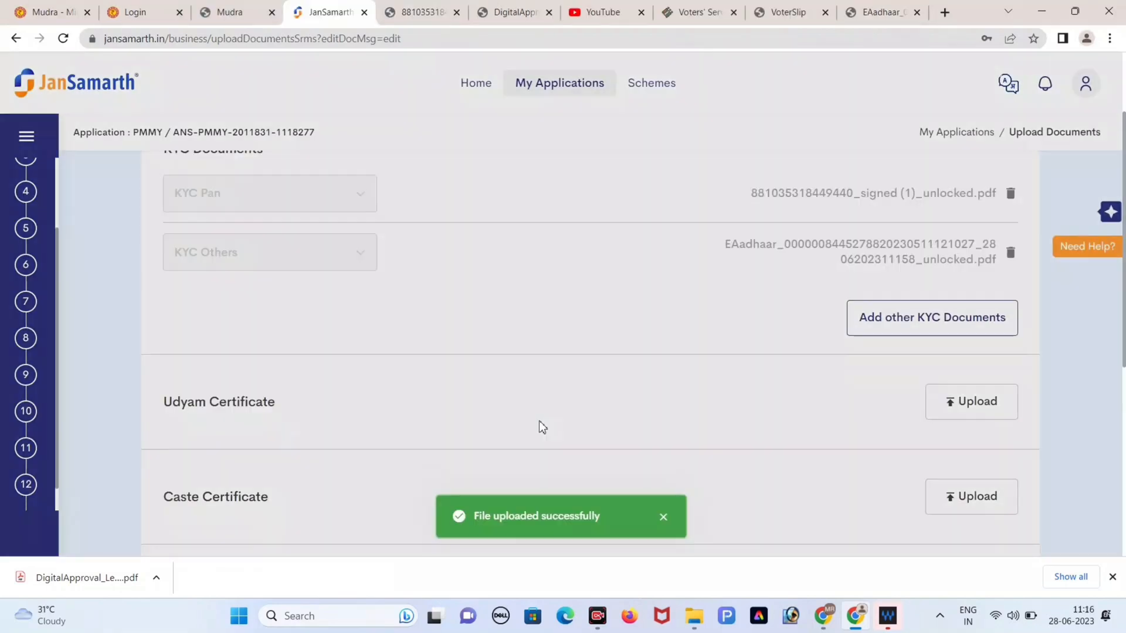
scroll(539, 421, down, 3)
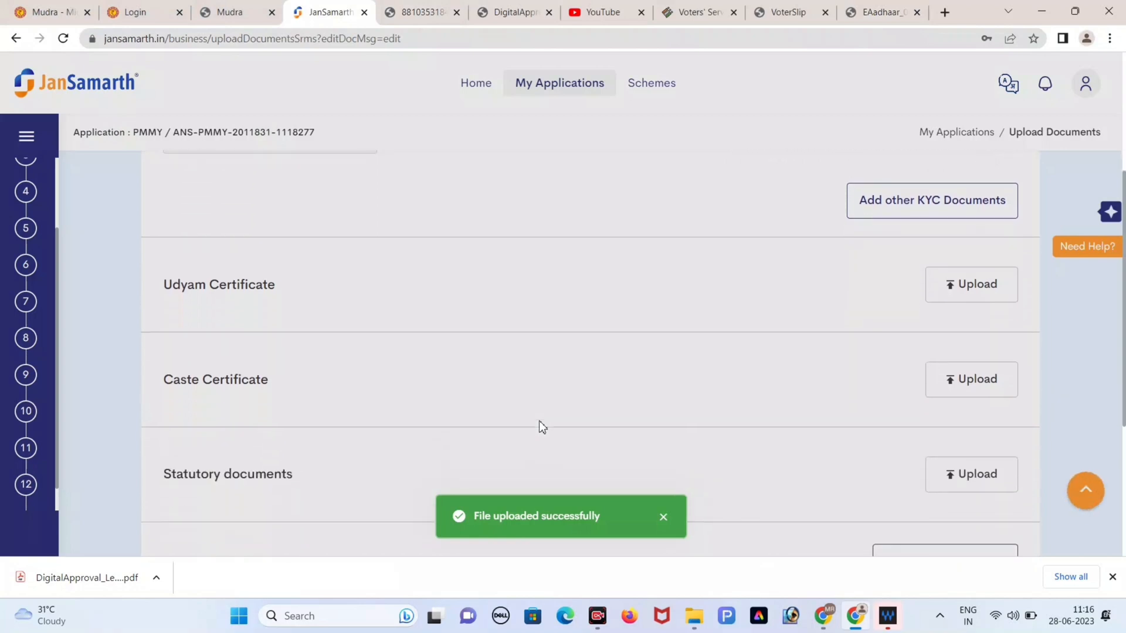
scroll(540, 421, down, 4)
scroll(540, 420, up, 3)
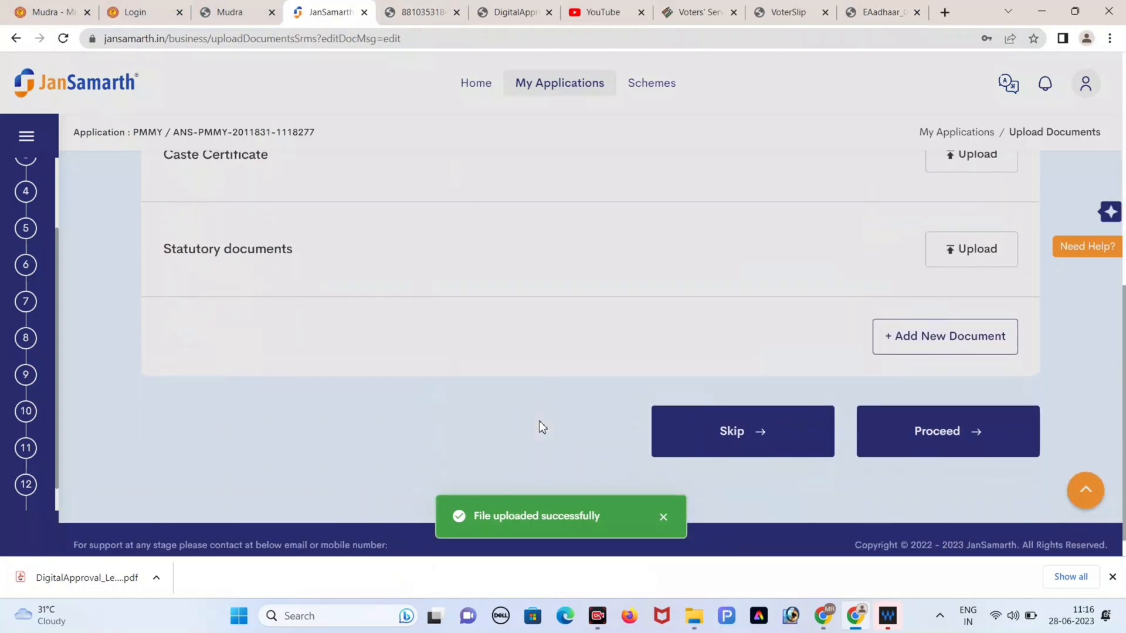
scroll(540, 420, up, 1)
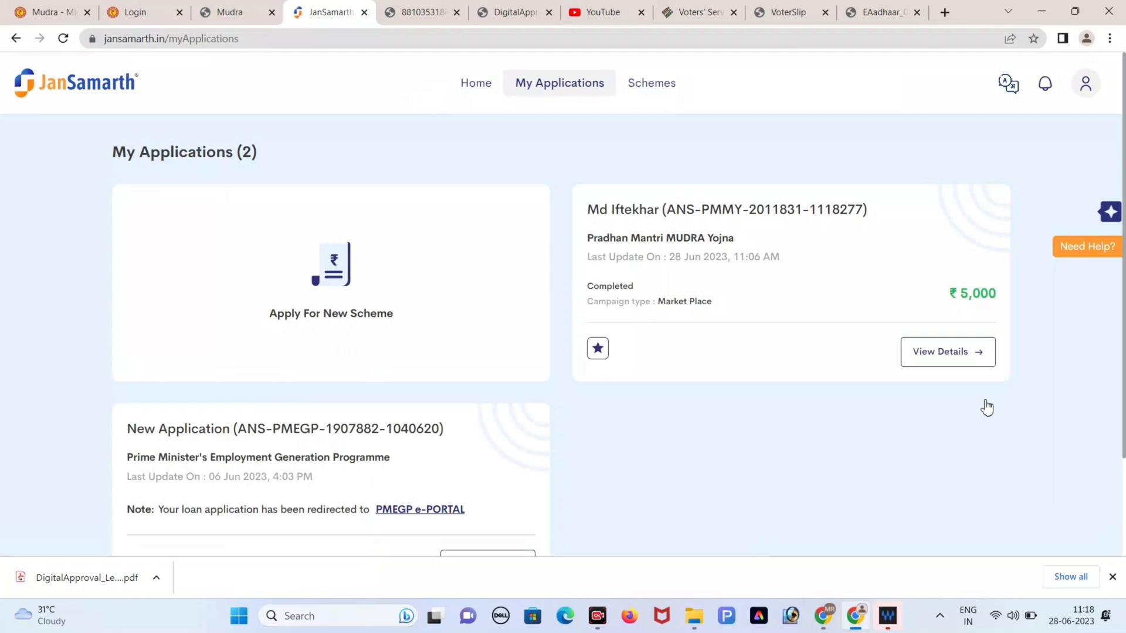
Step: Open the PMMY application's details page showing the 9.25% interest rate
click(742, 296)
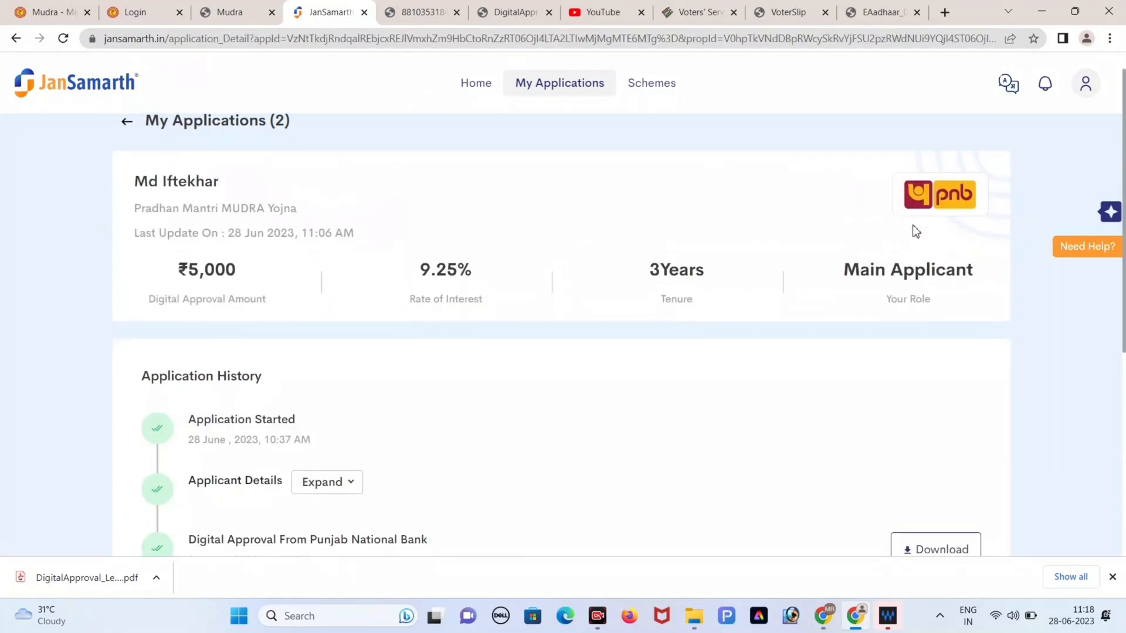
scroll(912, 228, down, 4)
scroll(916, 230, down, 2)
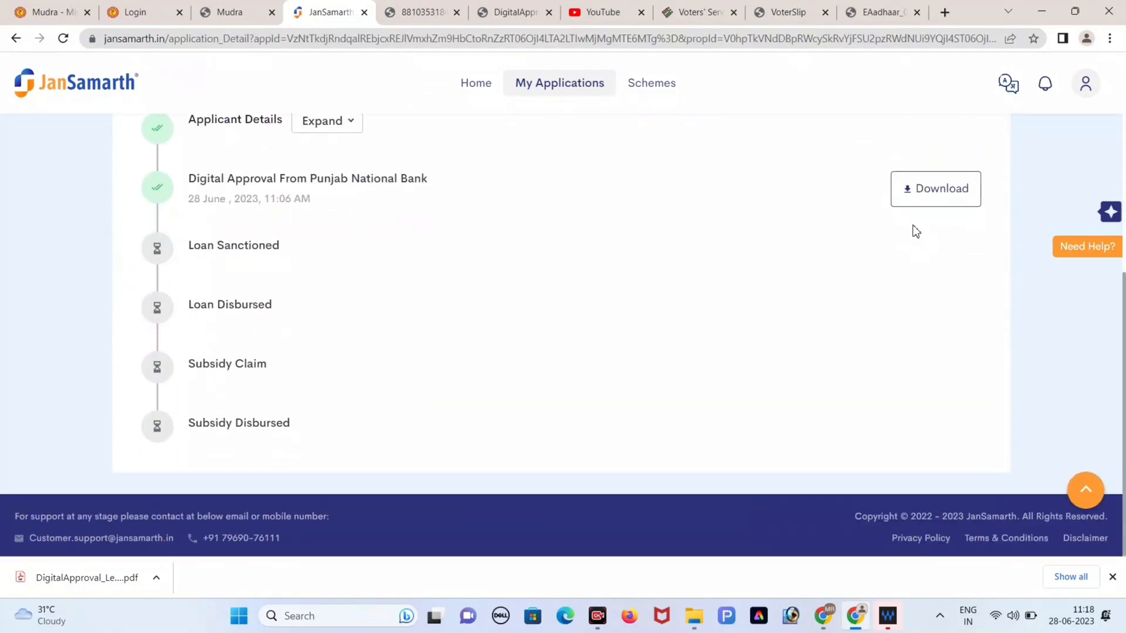
scroll(916, 231, up, 4)
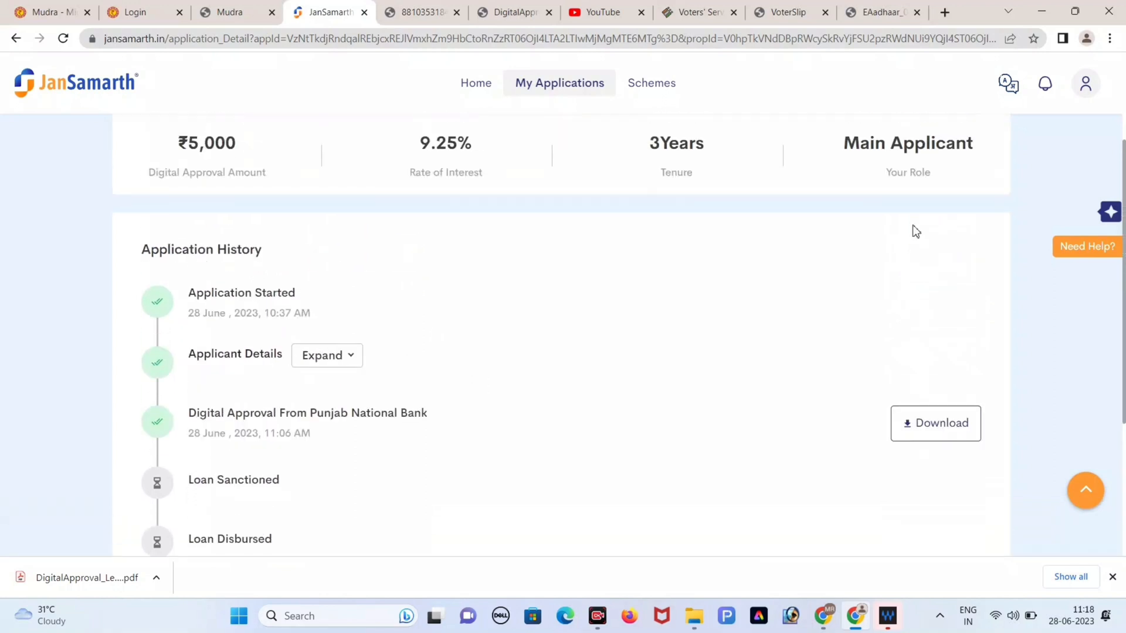
Step: Expand Applicant Details in Application History and review Punjab National Bank's digital approval
click(347, 355)
scroll(349, 354, down, 1)
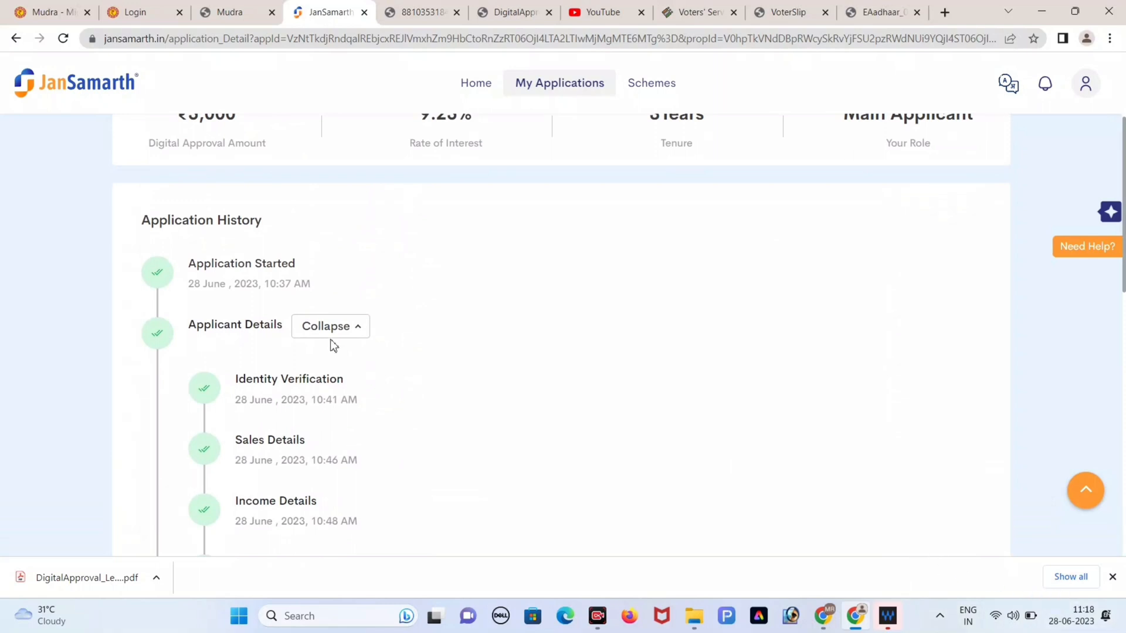
scroll(330, 340, down, 7)
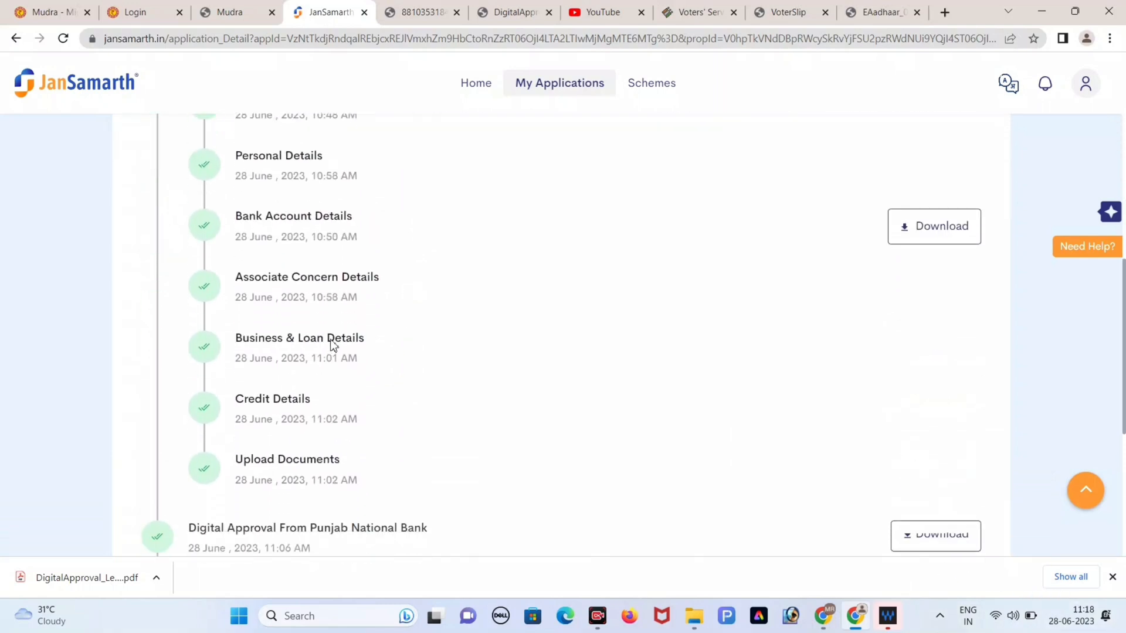
scroll(332, 344, down, 5)
scroll(332, 345, up, 4)
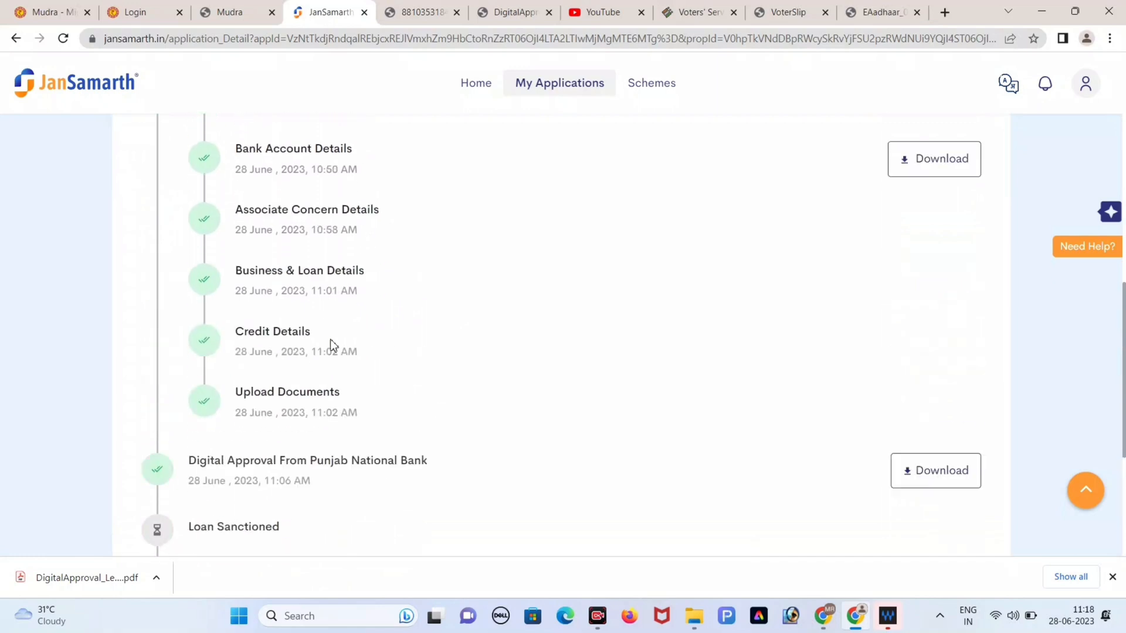
scroll(330, 343, up, 9)
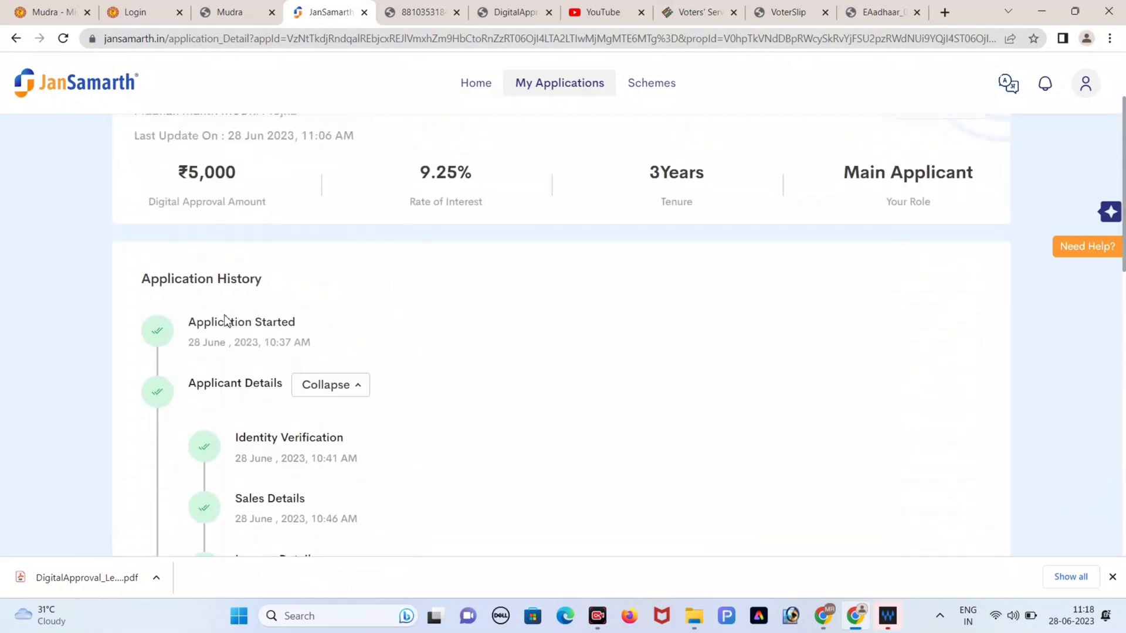
scroll(231, 324, down, 1)
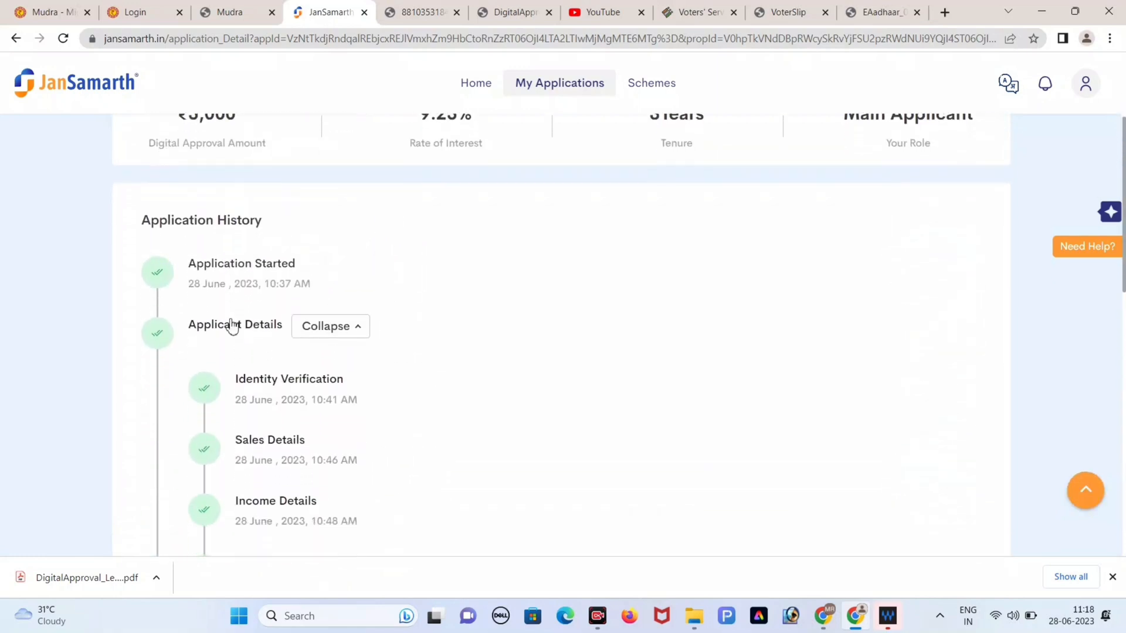
scroll(232, 326, down, 1)
scroll(229, 240, down, 2)
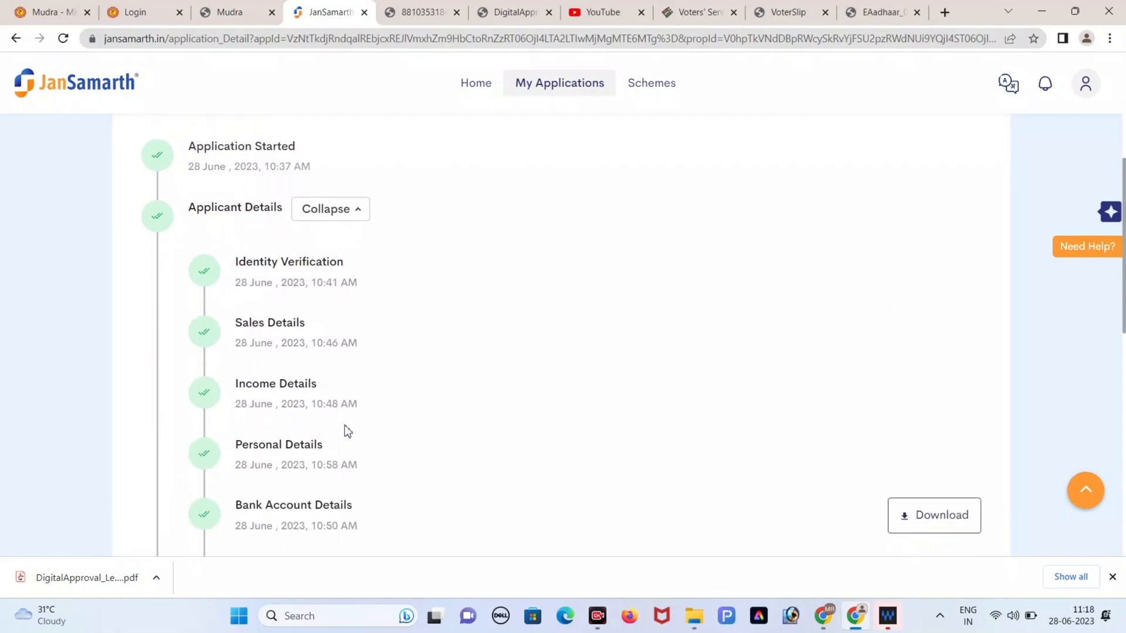
scroll(332, 467, down, 3)
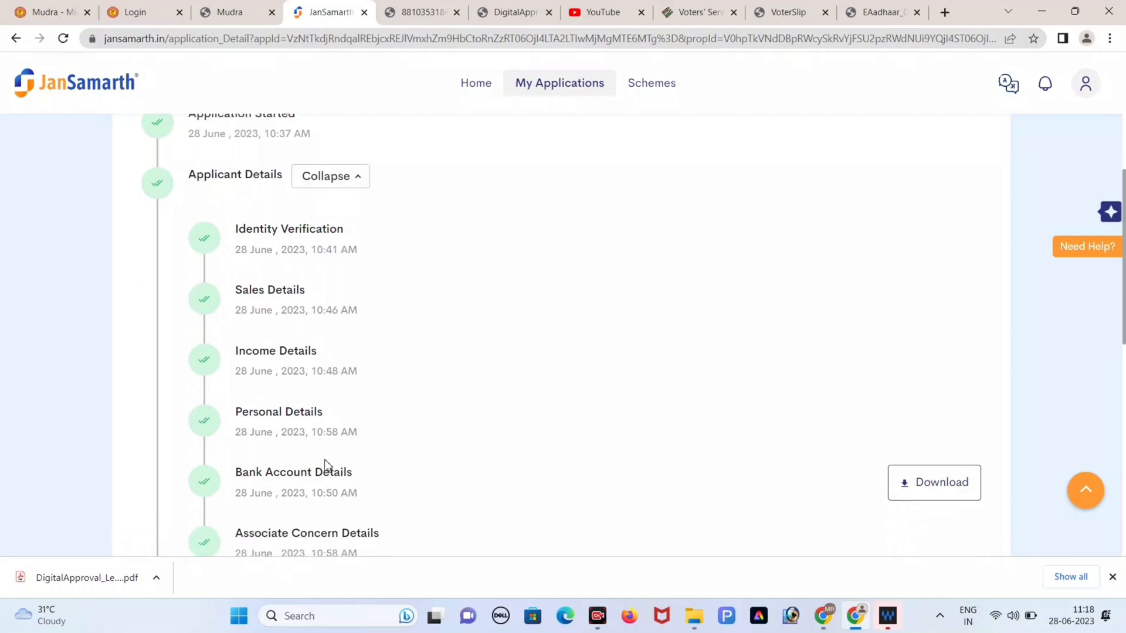
scroll(326, 465, down, 4)
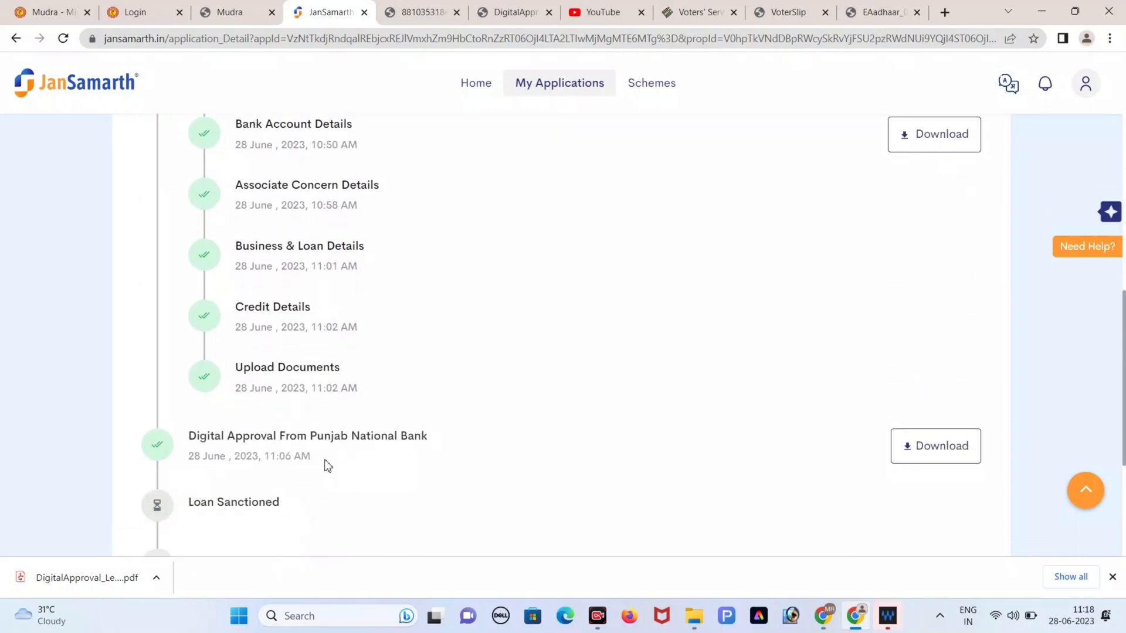
scroll(328, 466, down, 1)
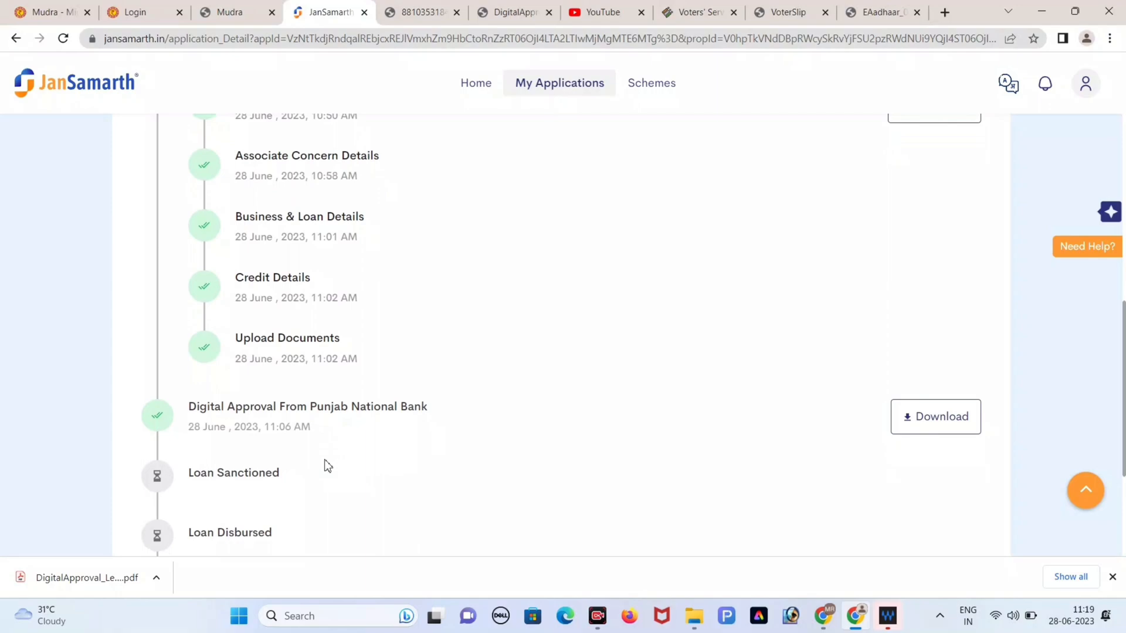